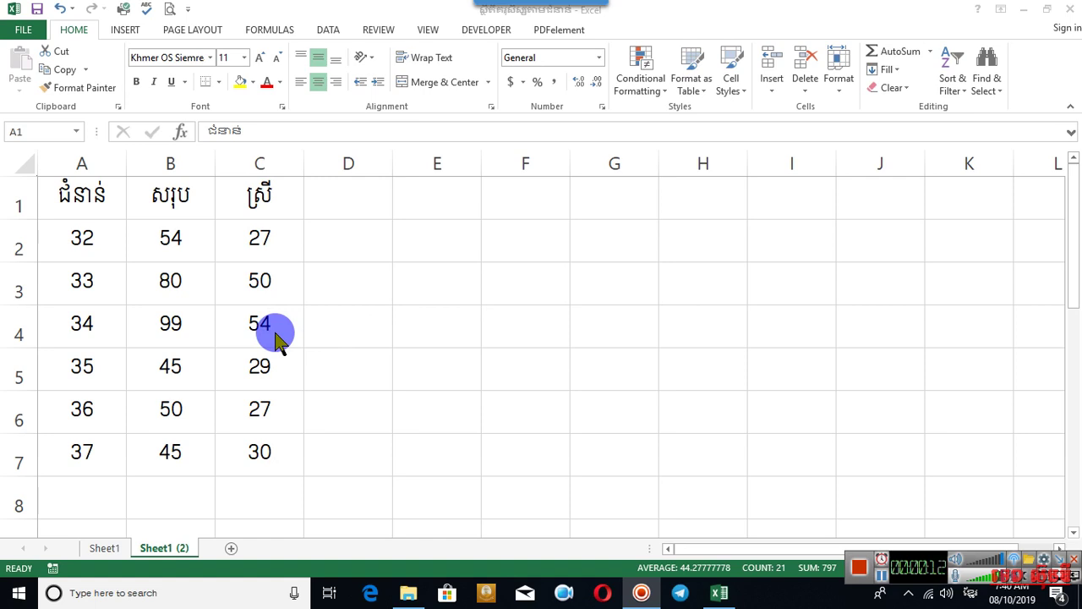
# Select the frequency table range A1:C7
pyautogui.hotkey('ctrl', 'a')
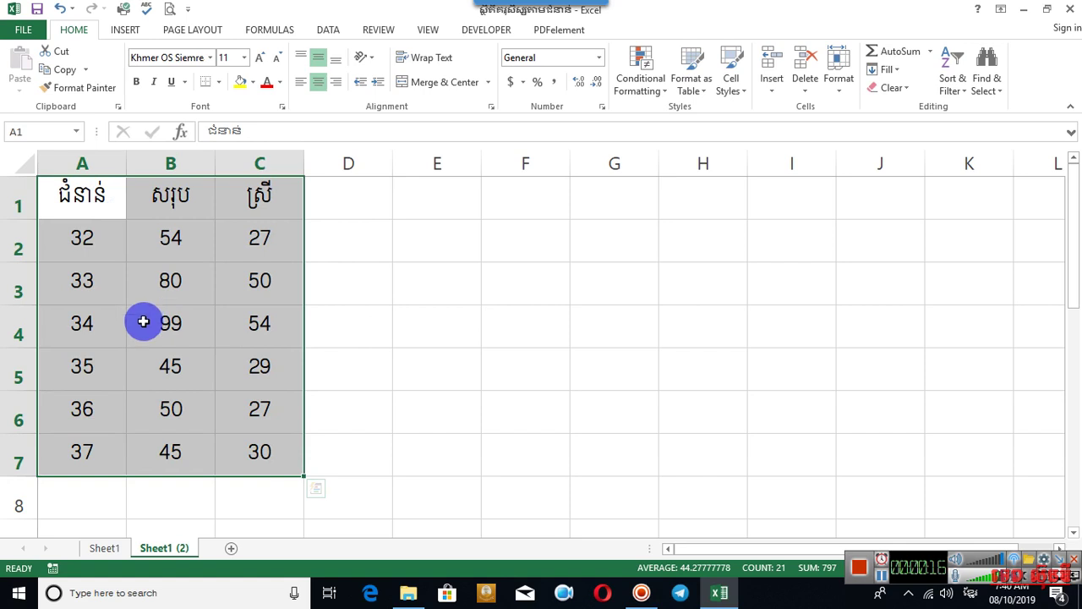
pyautogui.click(414, 297)
pyautogui.moveTo(65, 209); pyautogui.dragTo(241, 454)
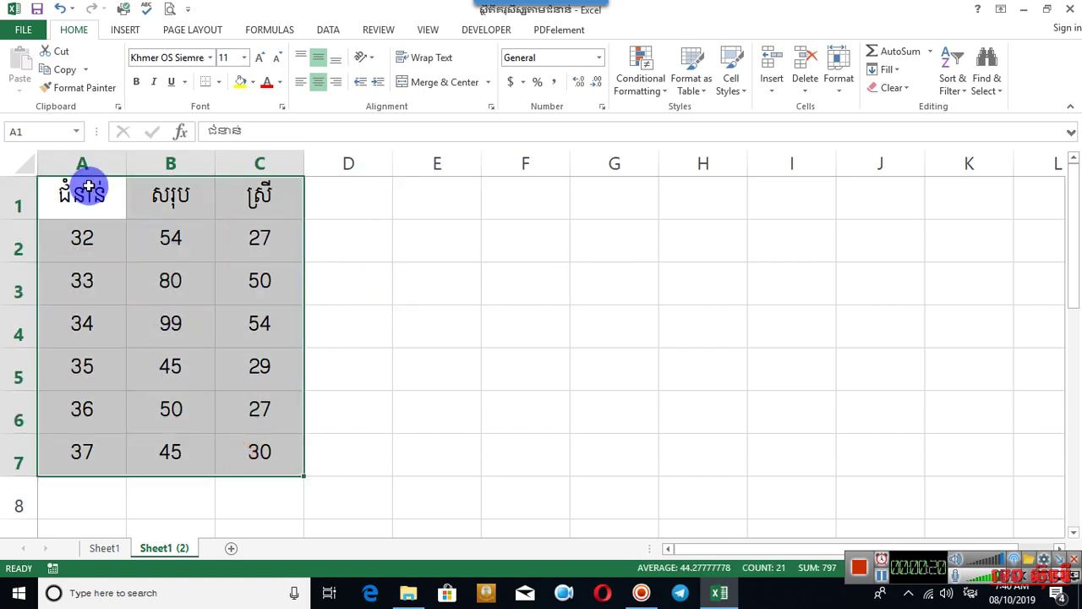
# Bring up the Insert Chart dialog and preview the Line, Pie, Bar and Area chart types
pyautogui.click(116, 30)
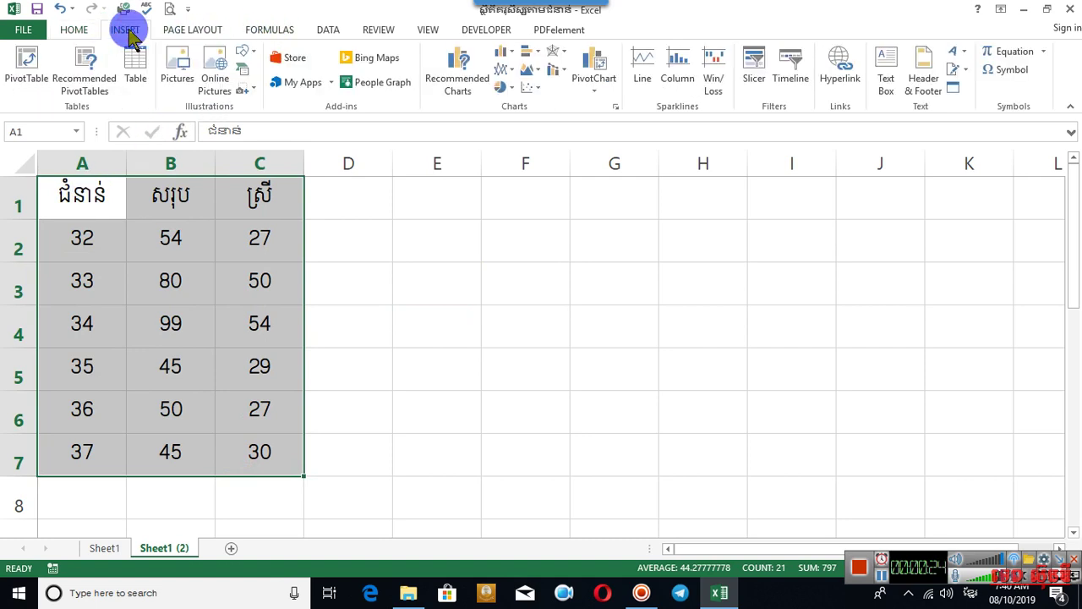
pyautogui.click(617, 108)
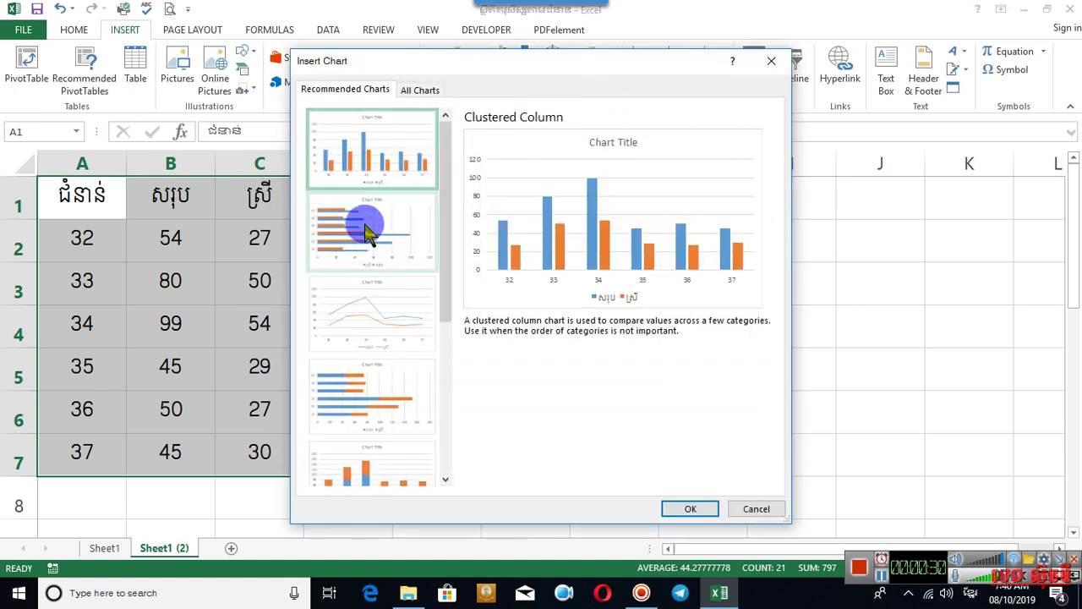
pyautogui.click(423, 96)
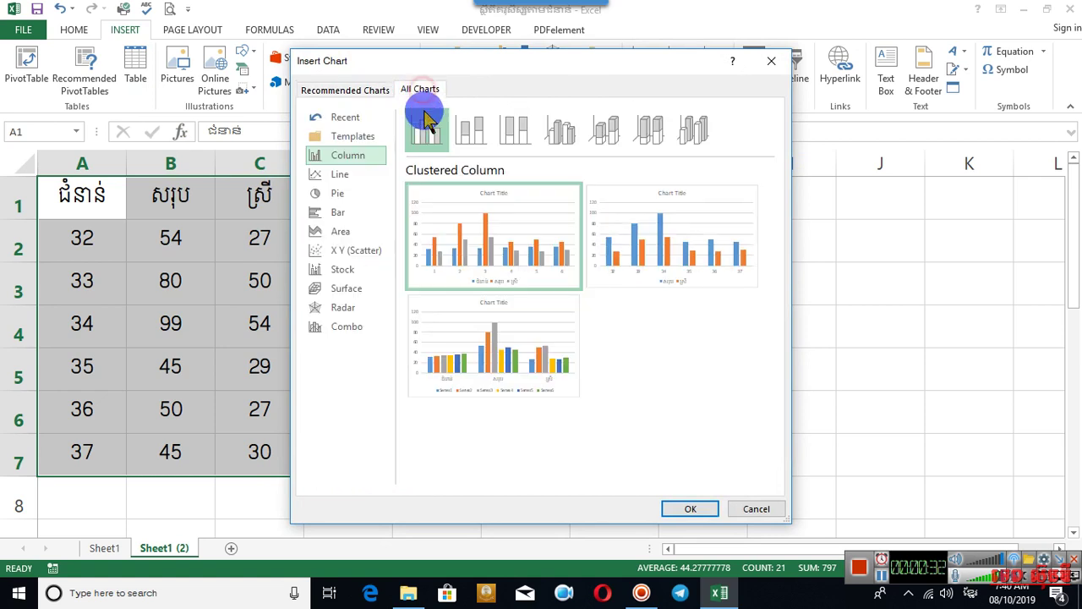
pyautogui.click(336, 176)
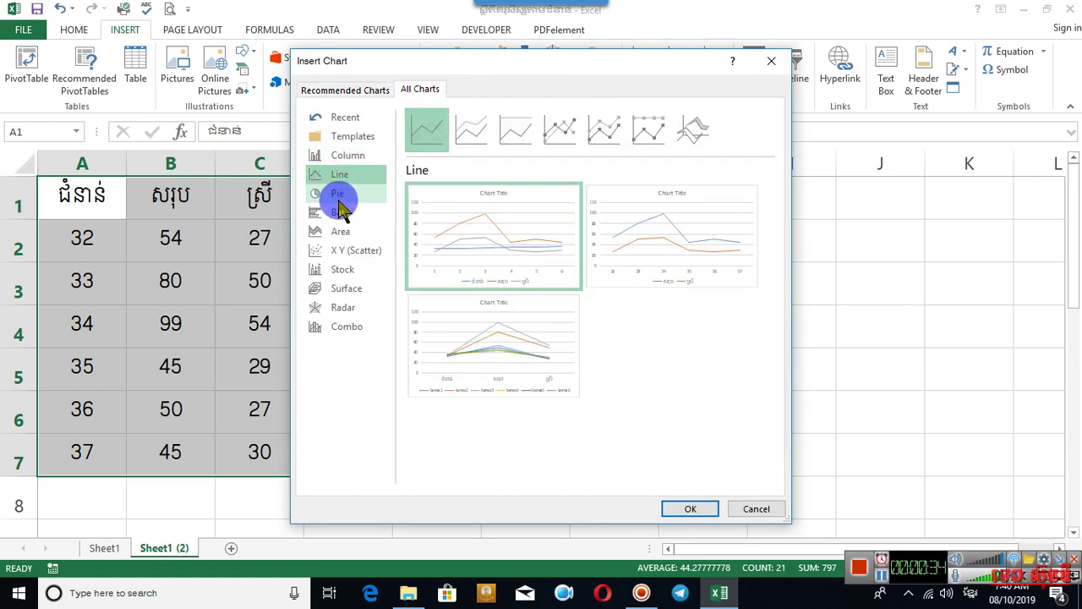
pyautogui.click(343, 195)
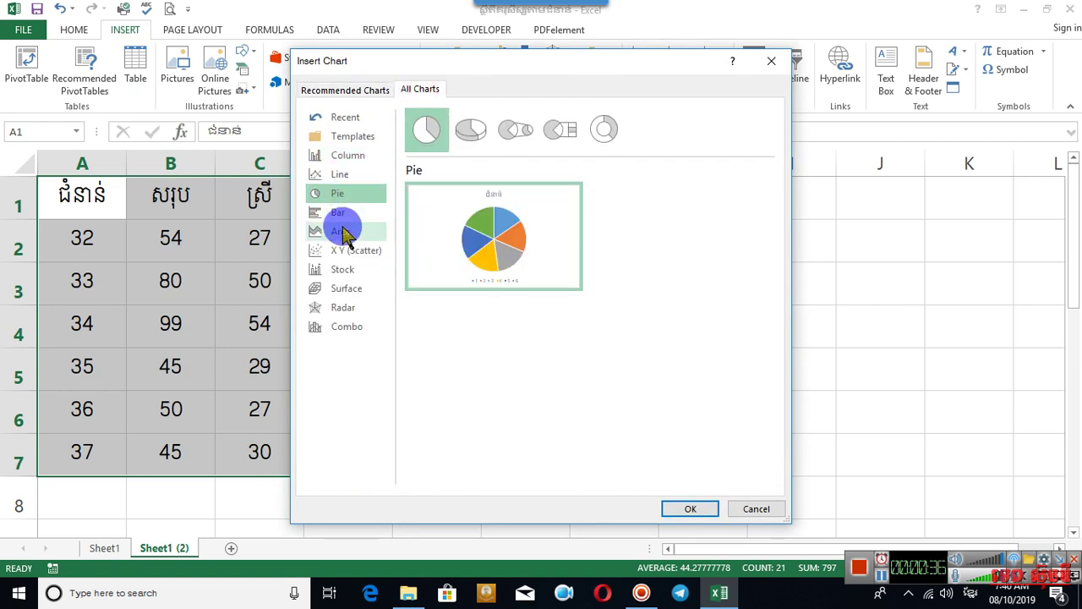
pyautogui.click(343, 215)
pyautogui.click(342, 232)
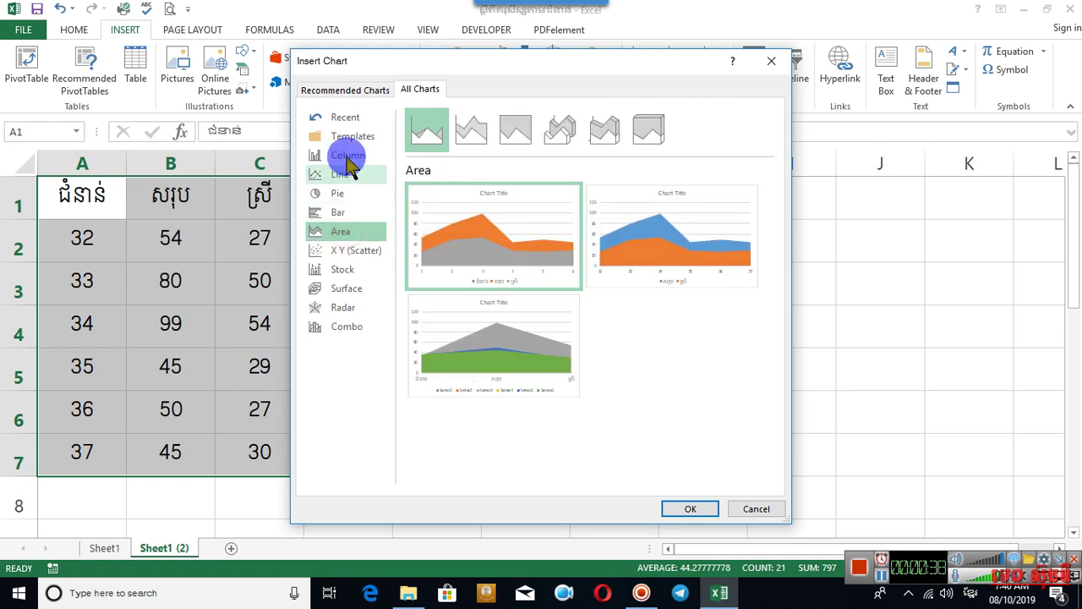
# Choose the Clustered Column chart type for the table
pyautogui.click(348, 91)
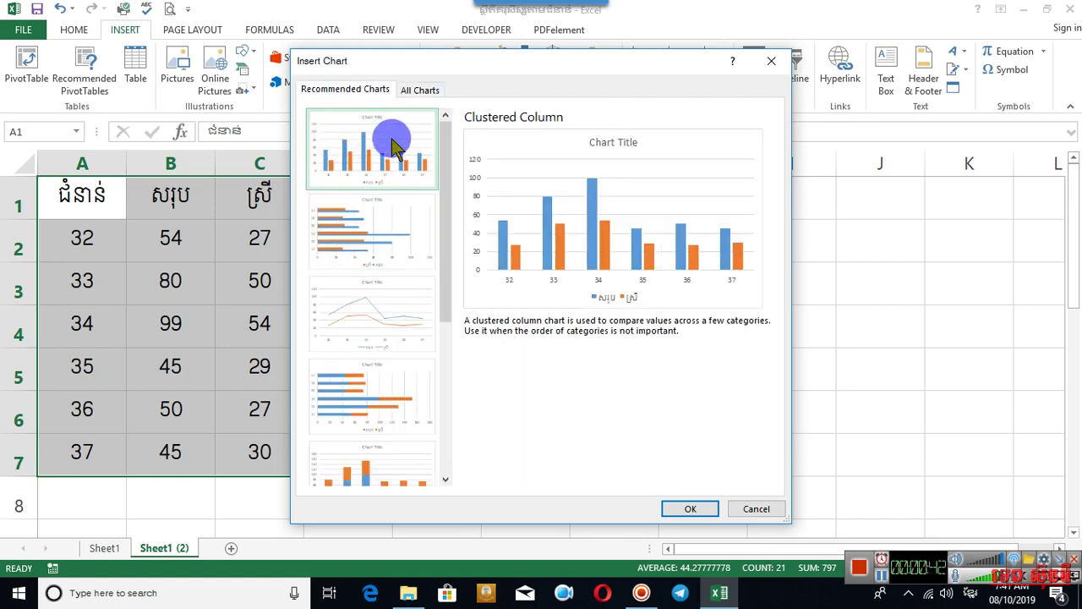
pyautogui.click(381, 148)
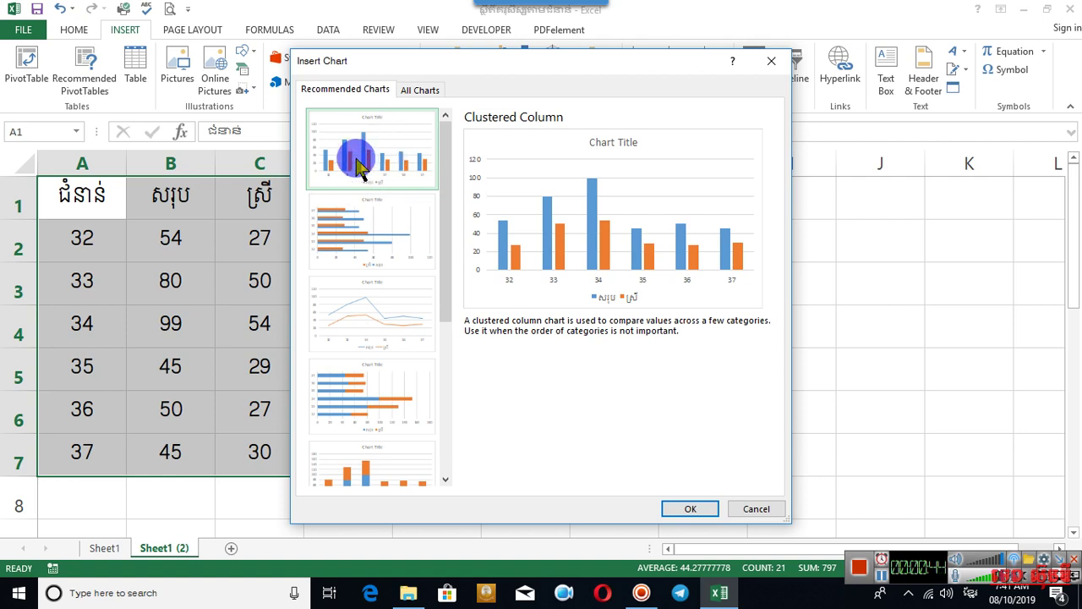
pyautogui.click(428, 90)
pyautogui.click(364, 90)
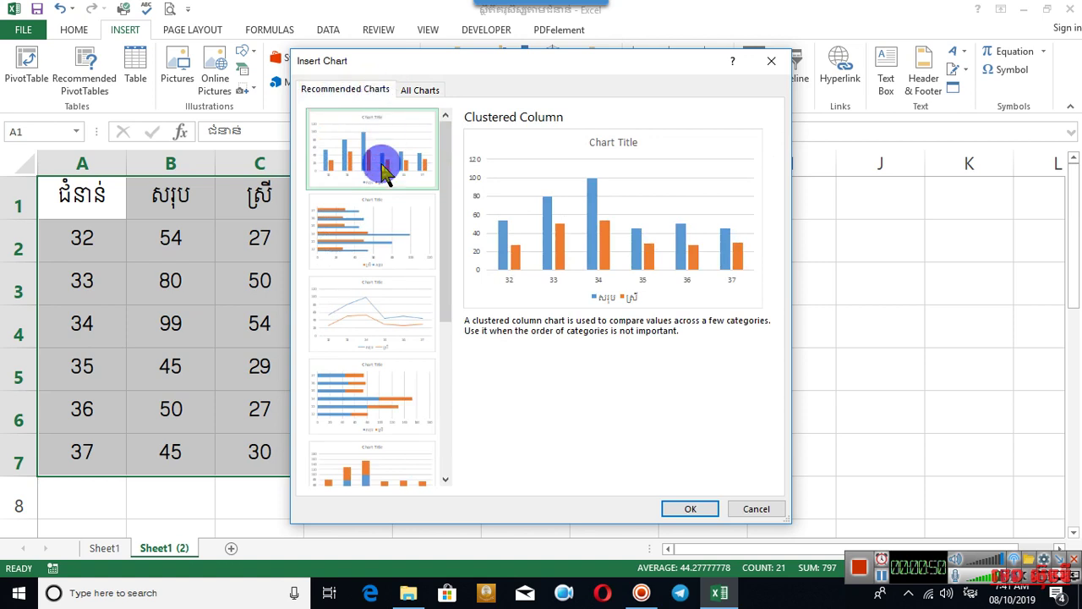
pyautogui.click(423, 90)
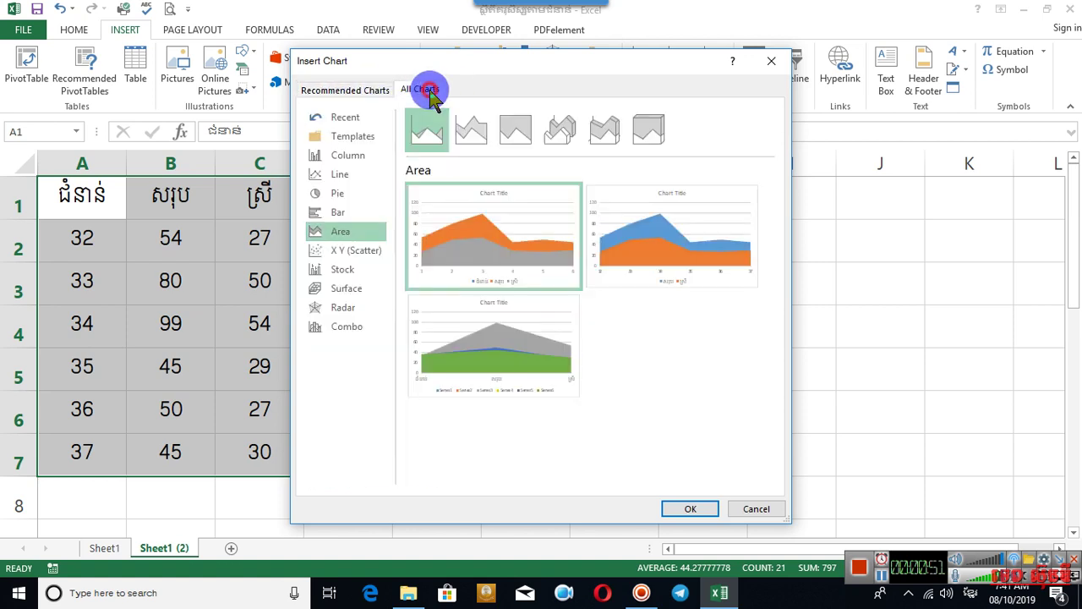
pyautogui.click(348, 155)
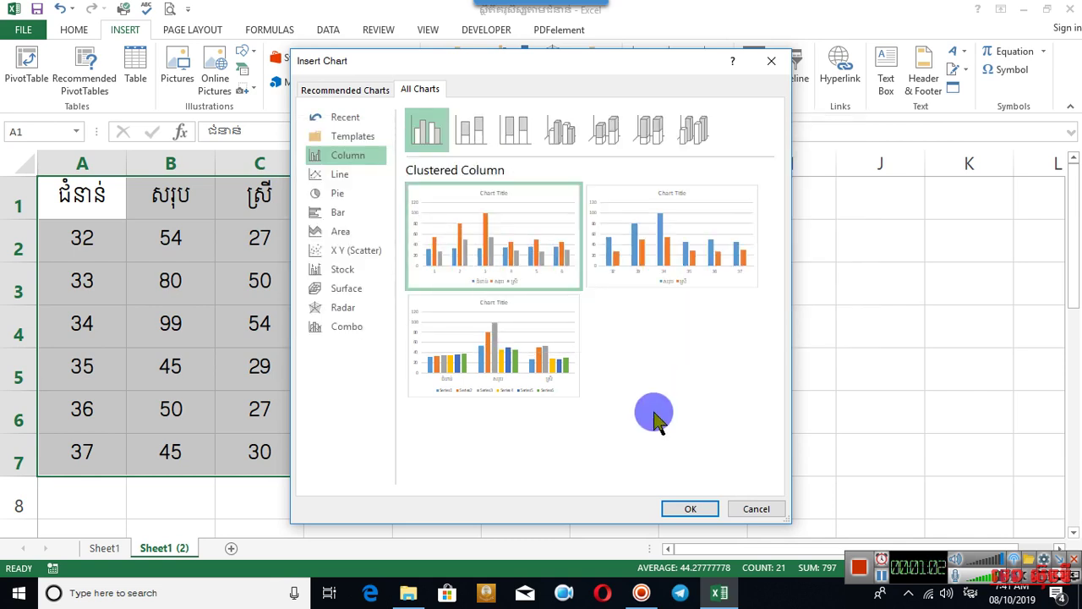
pyautogui.moveTo(744, 262)
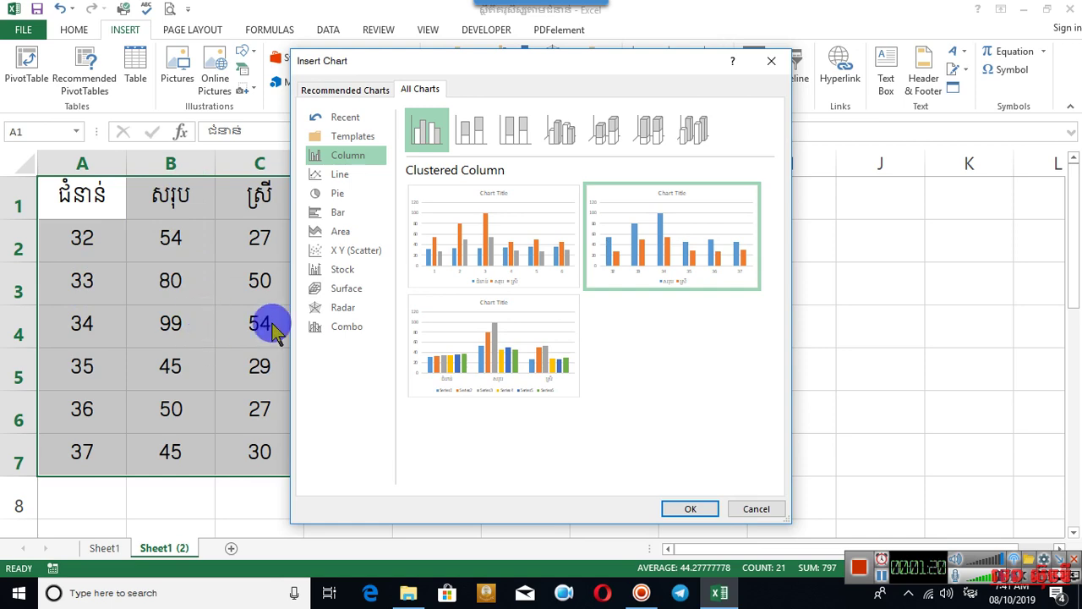
# Insert the clustered column chart plotting both series for 32–37, then select its vertical axis
pyautogui.click(692, 508)
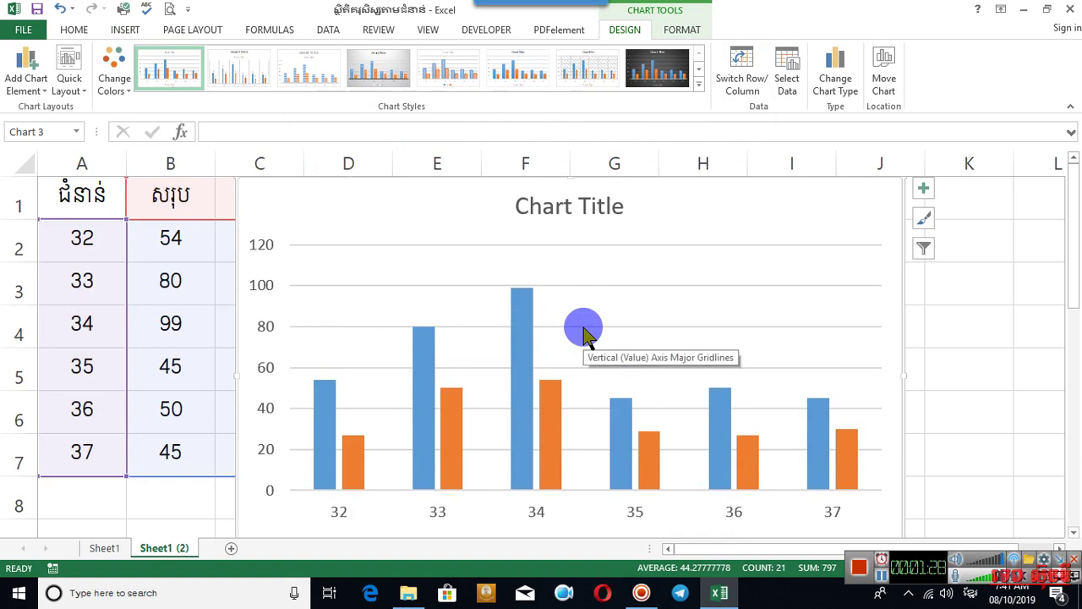
pyautogui.scroll(-1, 583, 334)
pyautogui.scroll(1, 580, 327)
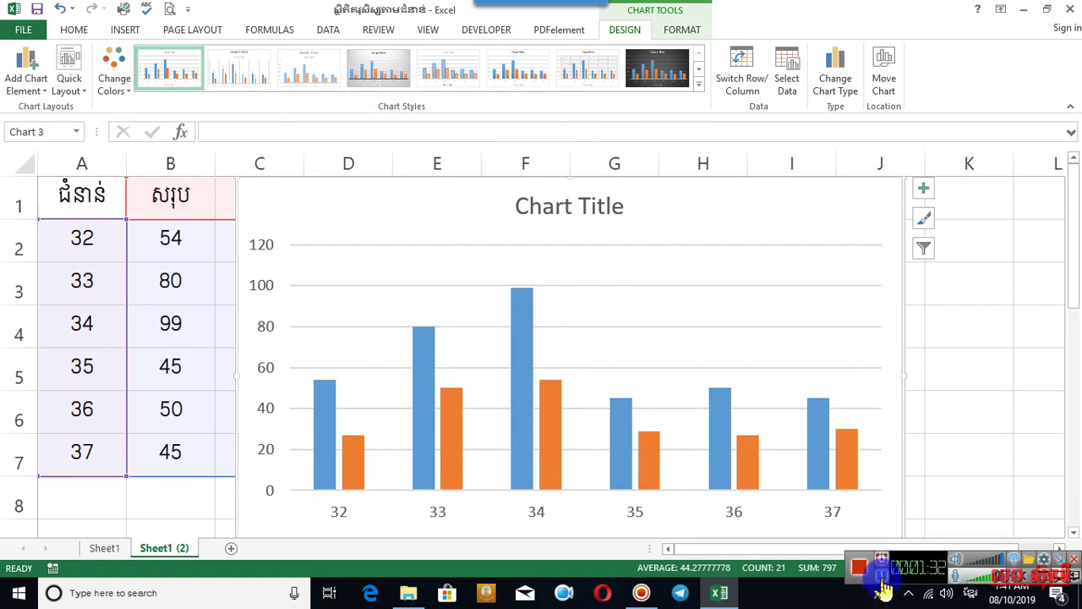
pyautogui.moveTo(515, 338)
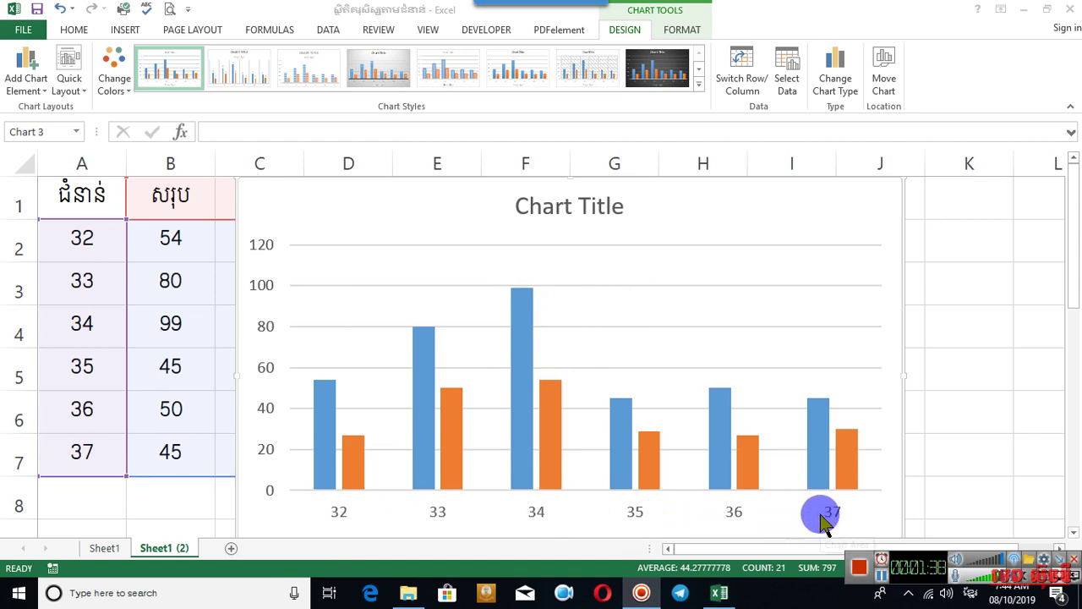
pyautogui.click(269, 455)
pyautogui.click(268, 454)
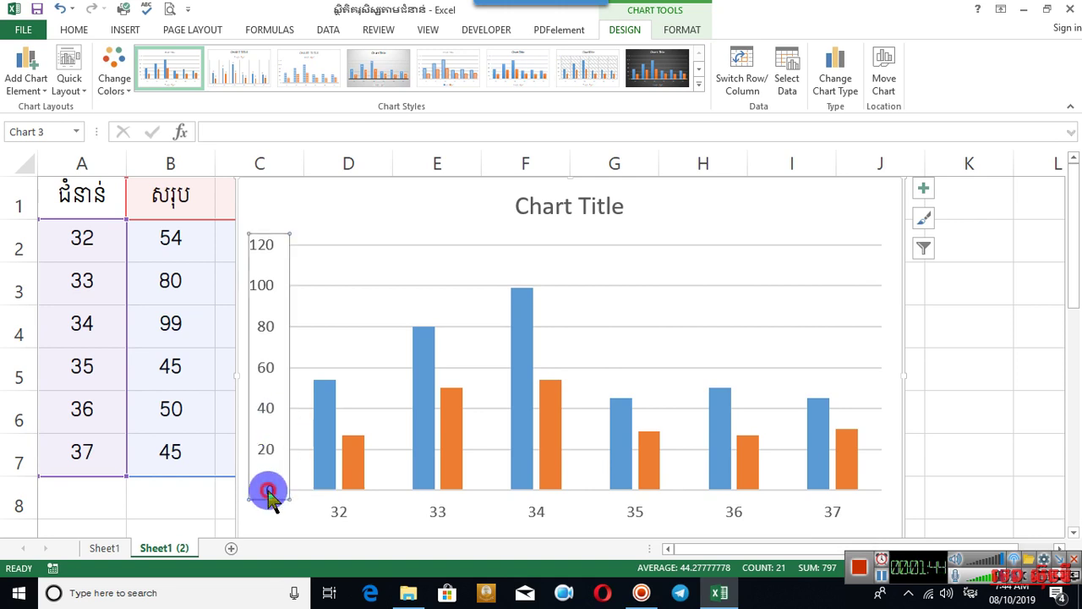
# In Format Axis, set the vertical axis maximum bound to 100 and major unit to 10
pyautogui.doubleClick(267, 495)
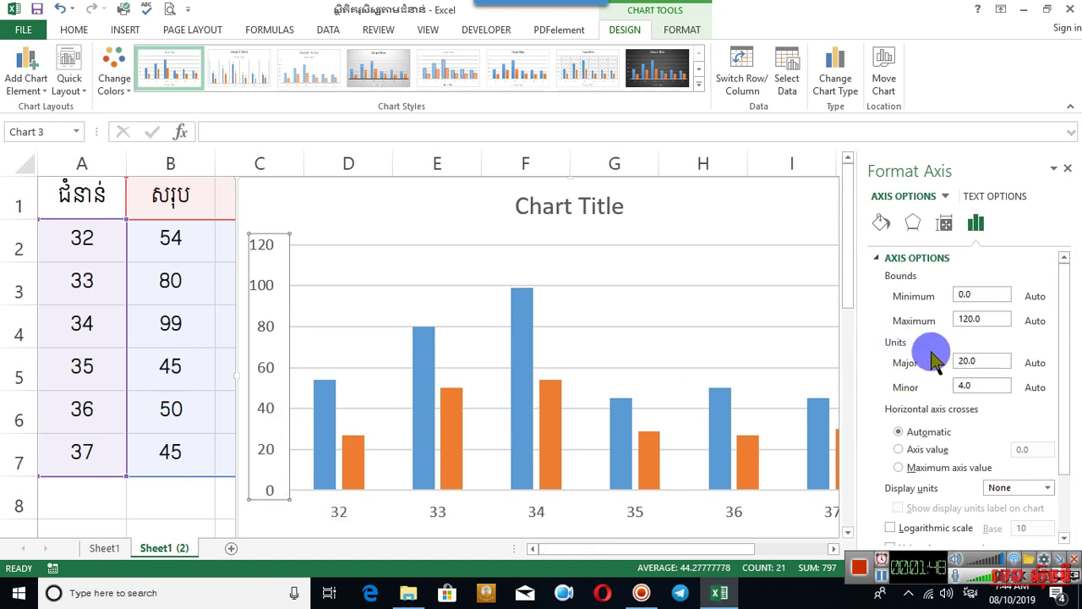
pyautogui.moveTo(1002, 361); pyautogui.dragTo(937, 362)
pyautogui.write('10')
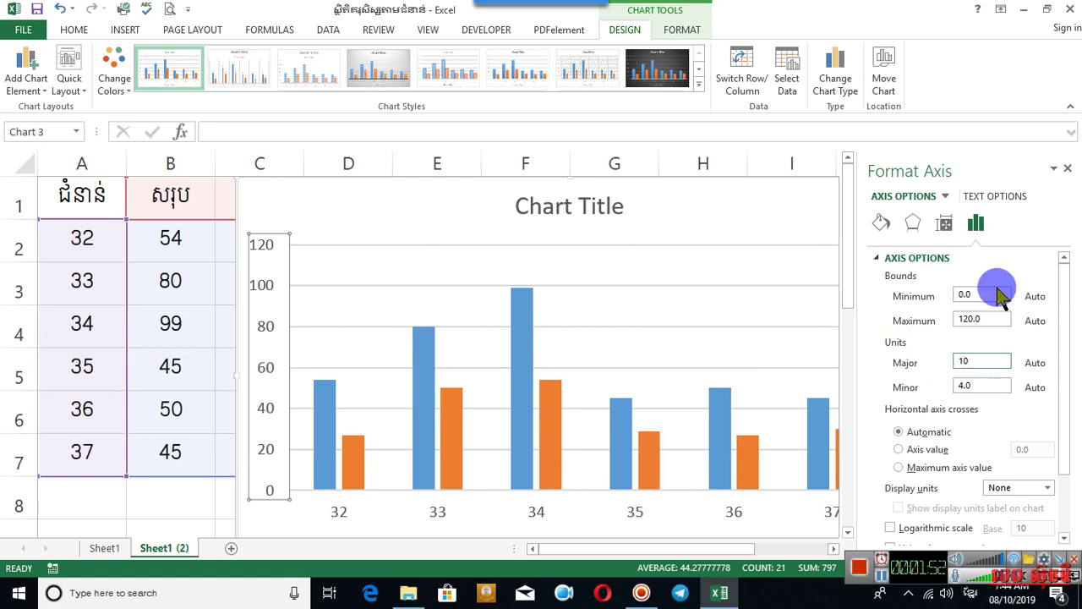
pyautogui.moveTo(996, 319); pyautogui.dragTo(973, 315)
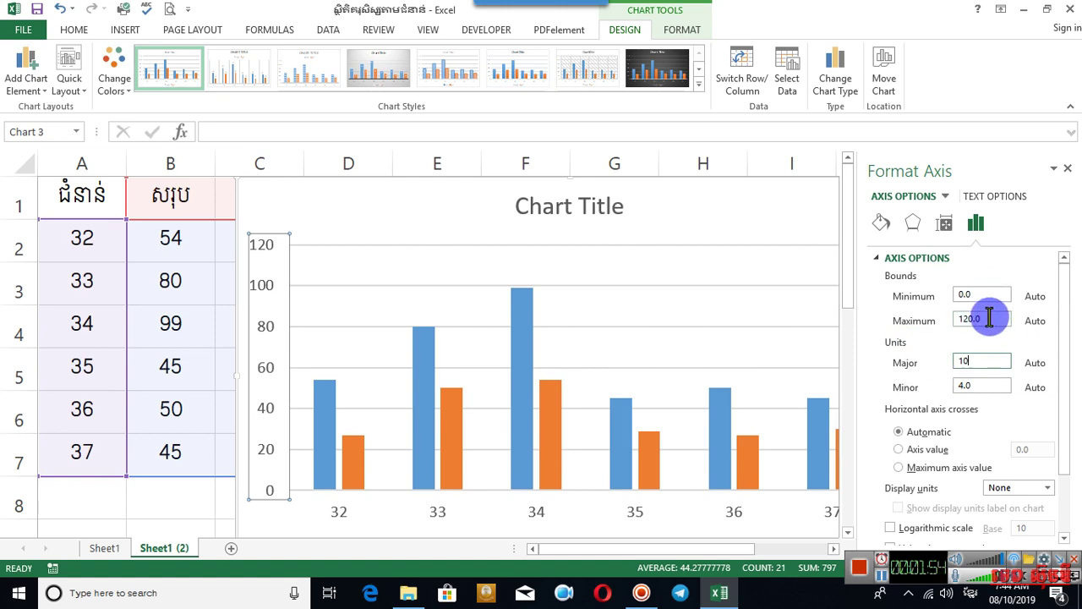
pyautogui.doubleClick(979, 294)
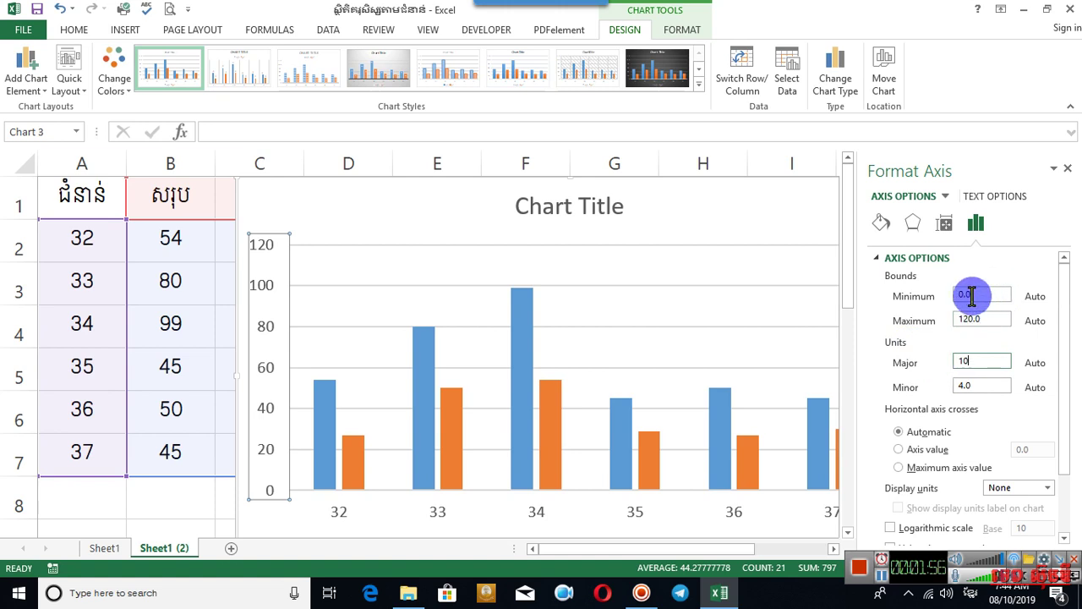
pyautogui.click(969, 320)
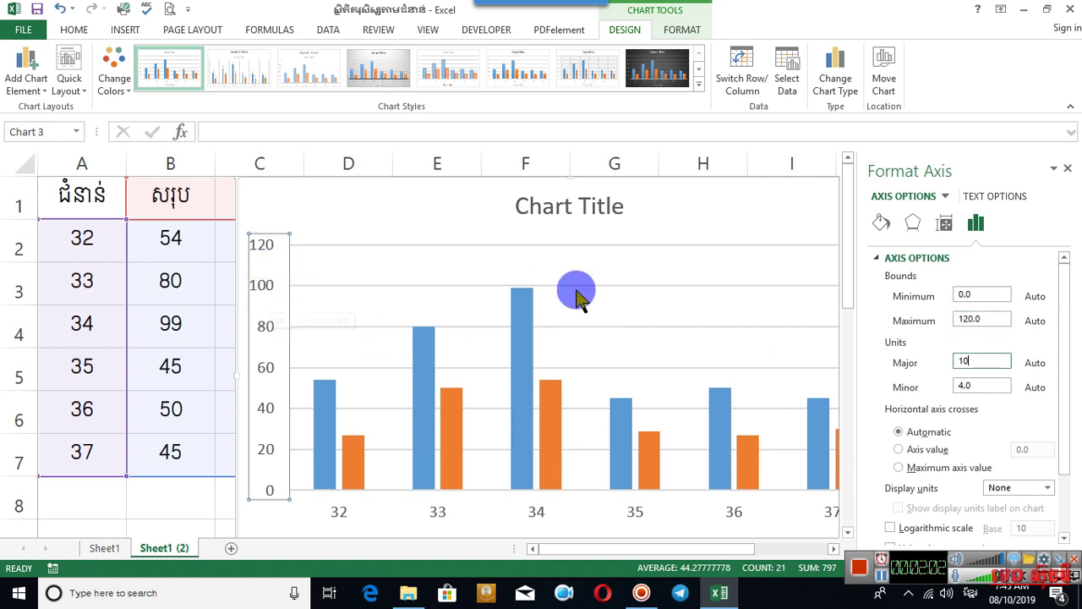
pyautogui.moveTo(518, 296)
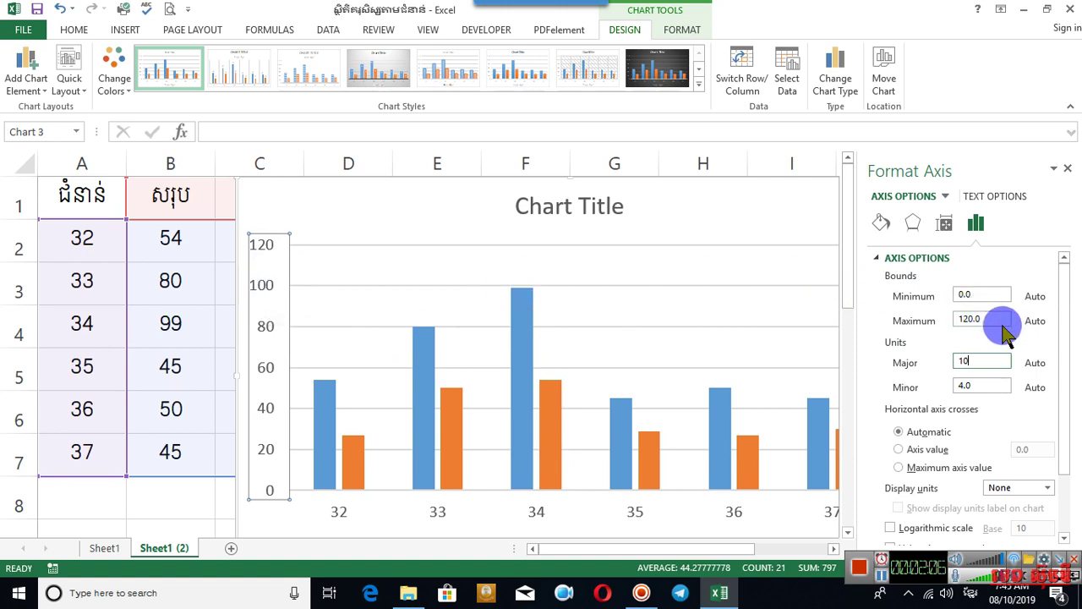
pyautogui.click(998, 319)
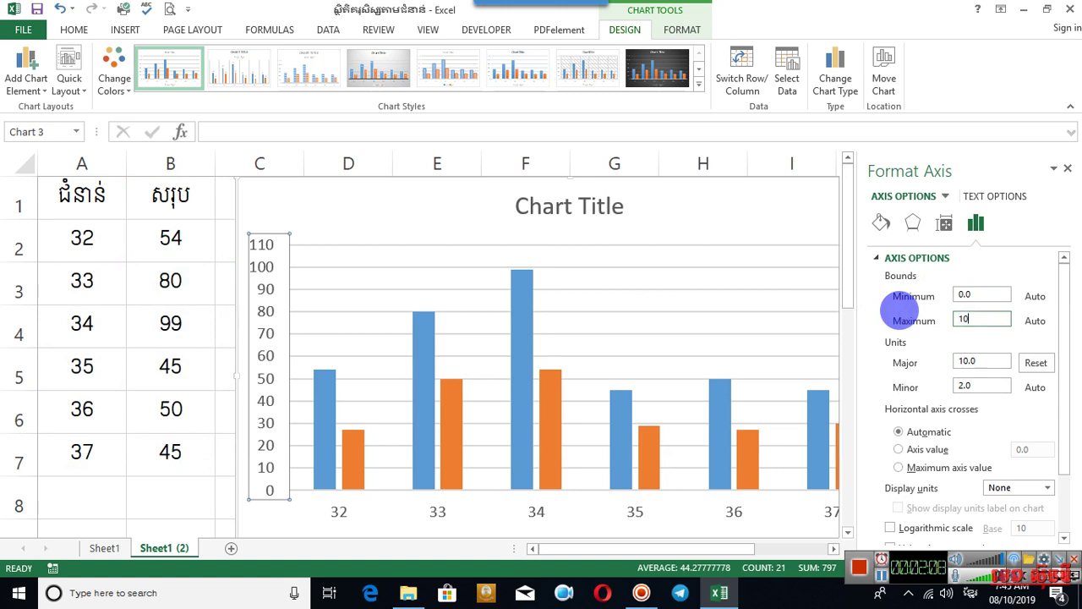
pyautogui.write('0')
pyautogui.click(543, 246)
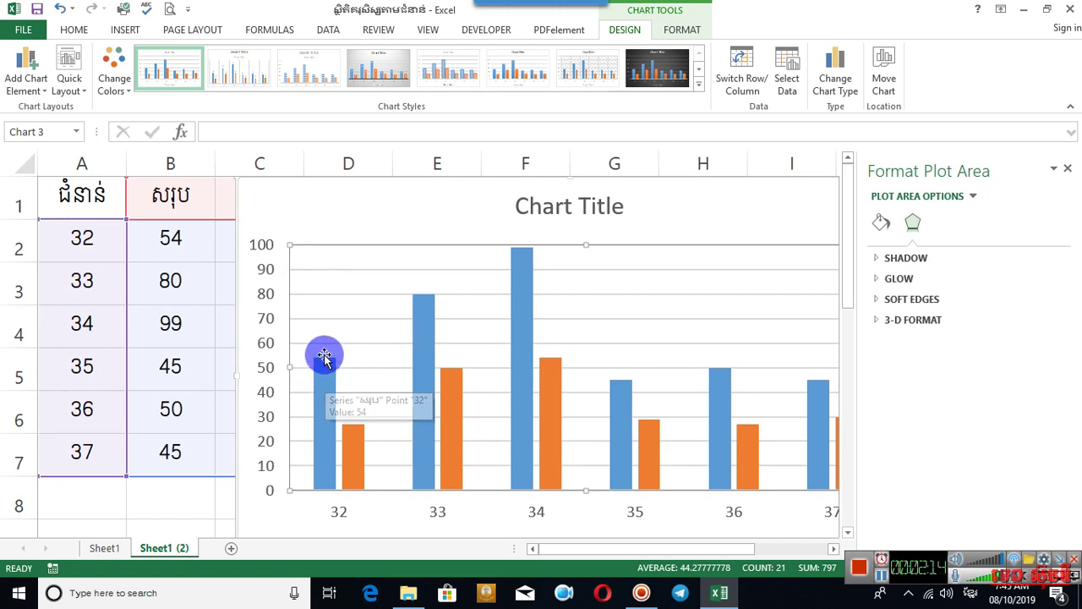
# Add value data labels to both the blue and orange column series
pyautogui.moveTo(325, 358)
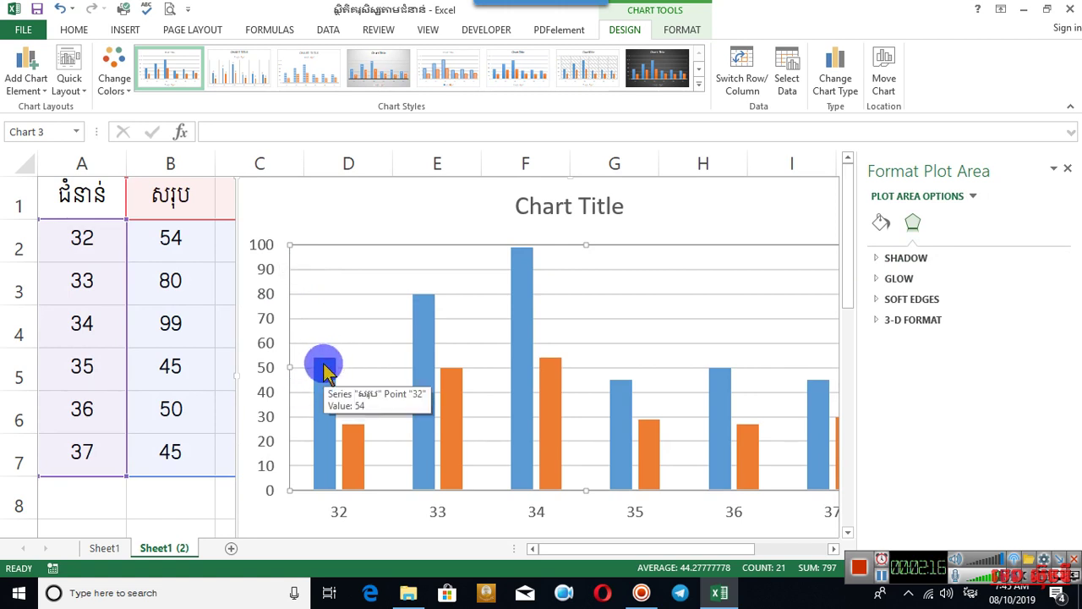
pyautogui.click(326, 386)
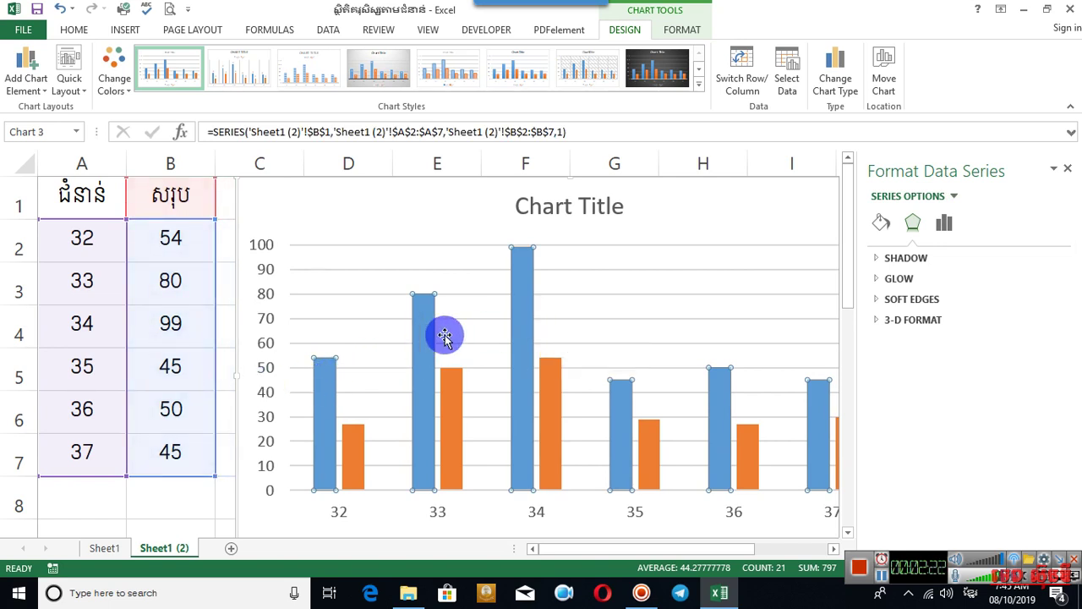
pyautogui.rightClick(322, 391)
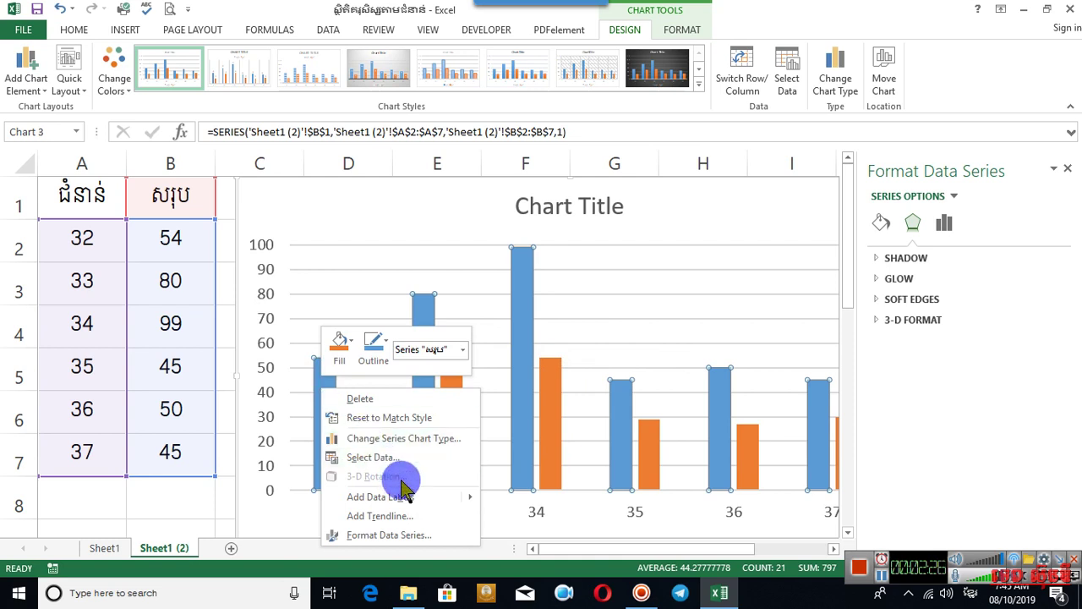
pyautogui.moveTo(409, 497)
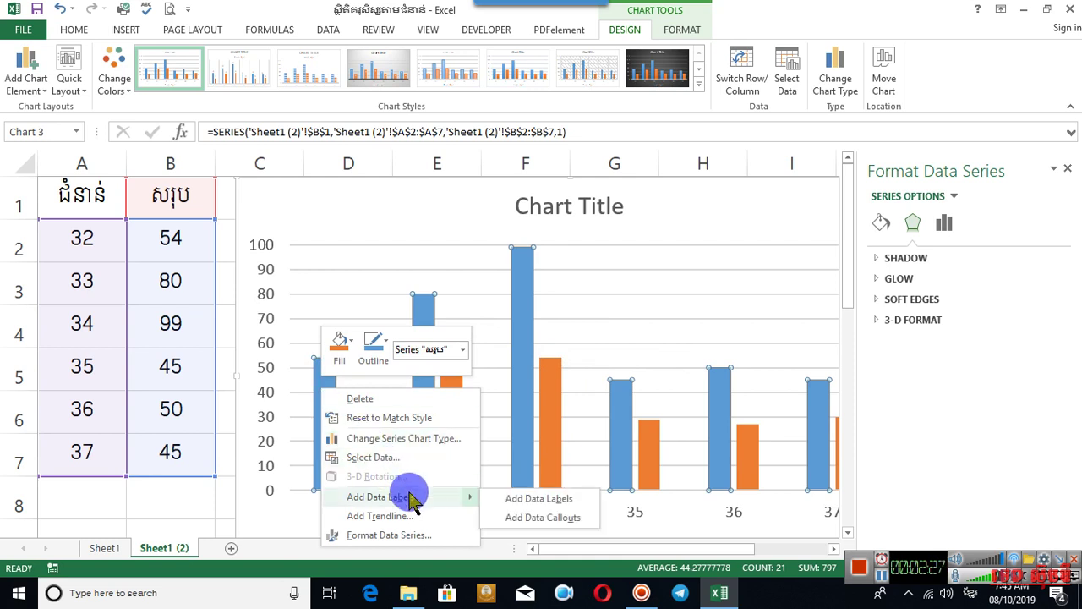
pyautogui.click(538, 498)
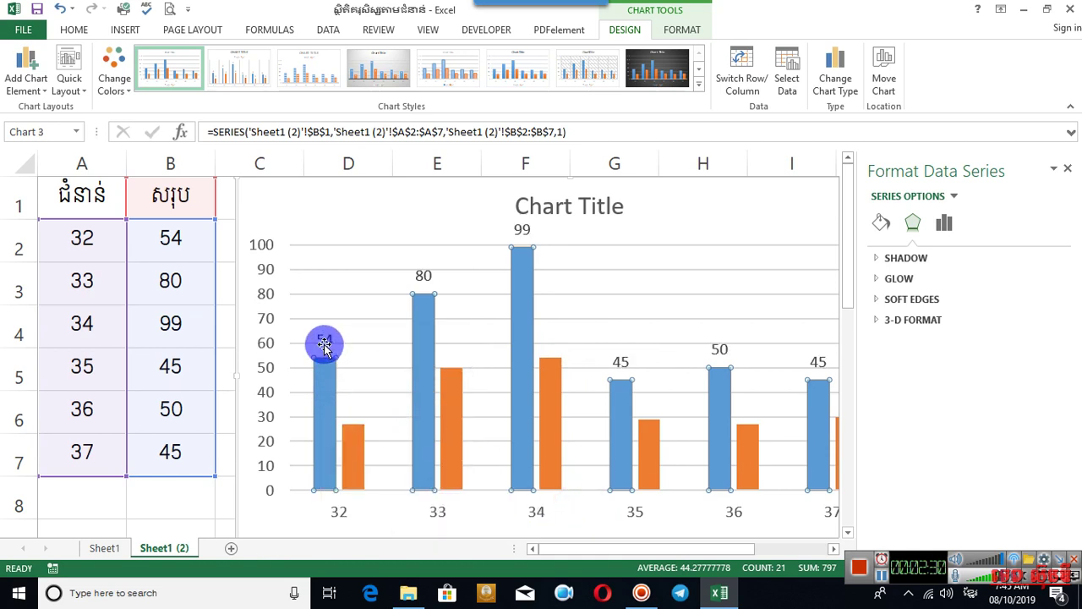
pyautogui.click(357, 461)
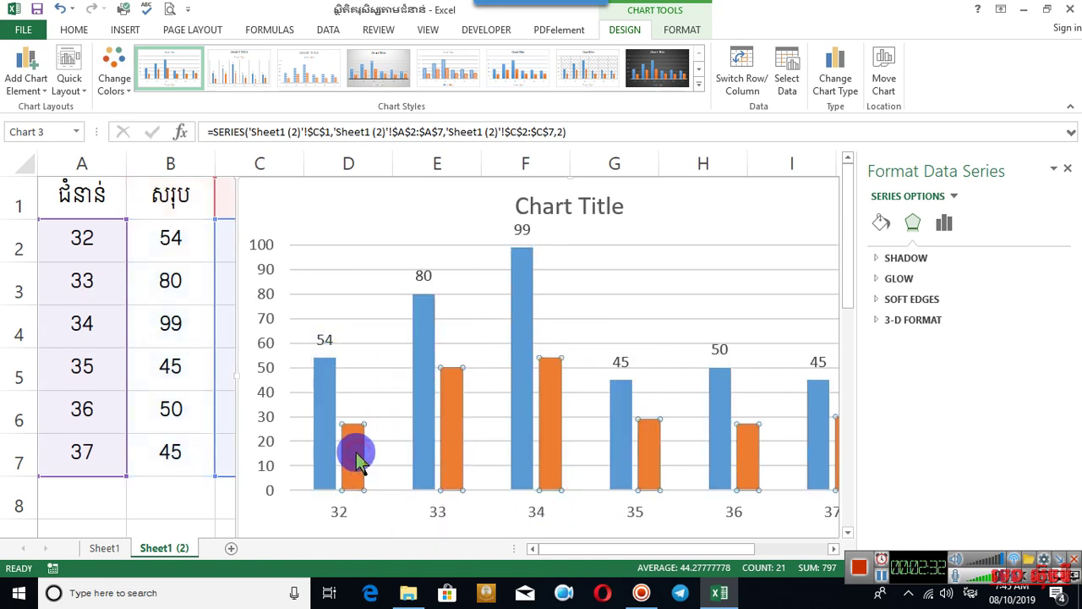
pyautogui.rightClick(357, 461)
pyautogui.click(391, 404)
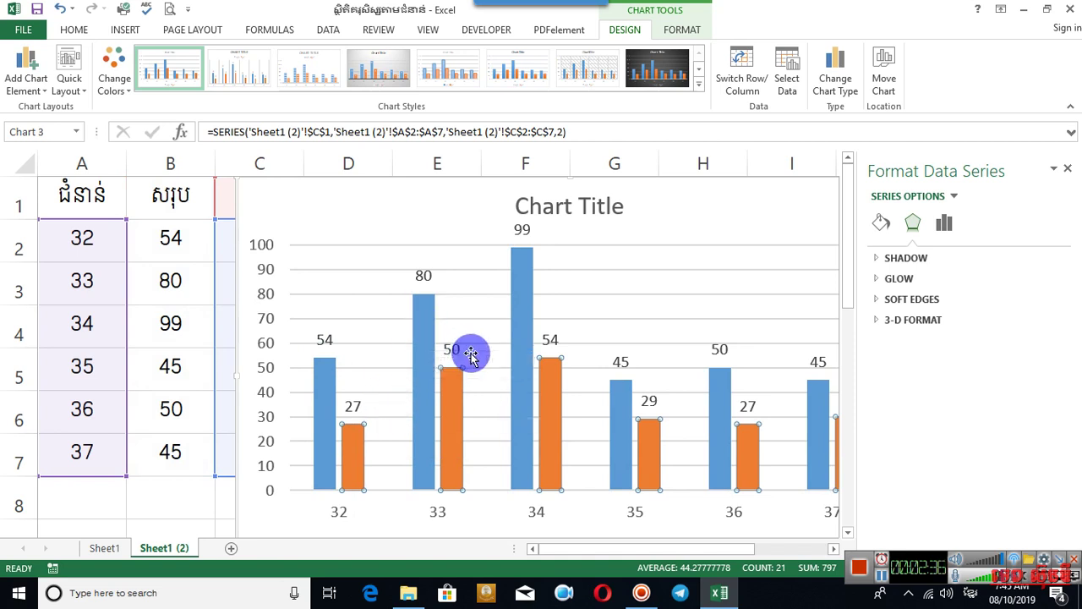
pyautogui.click(551, 212)
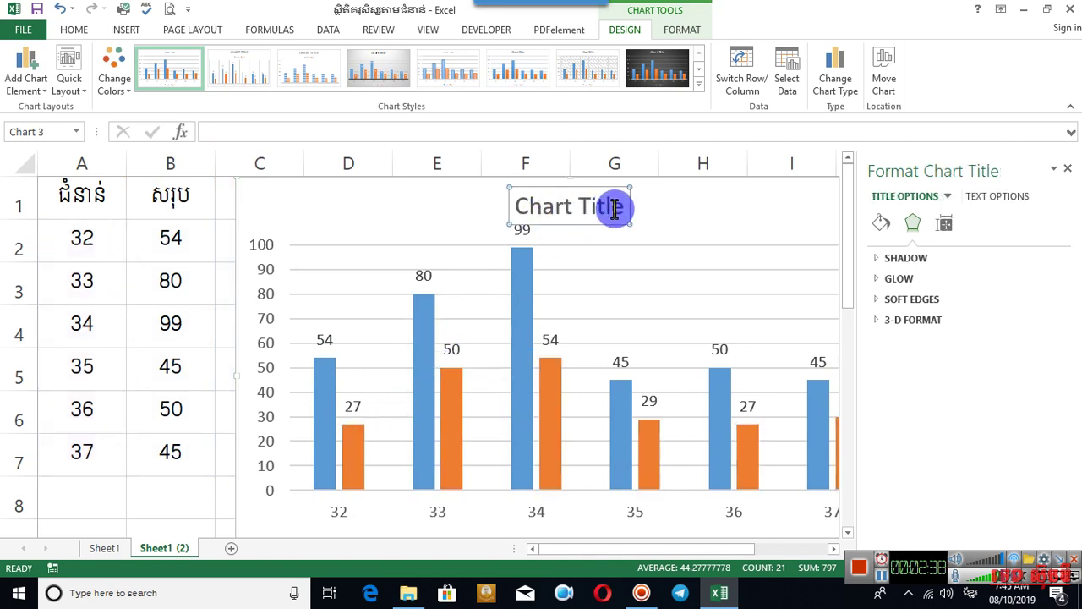
# Replace the 'Chart Title' placeholder text with the Khmer chart title
pyautogui.moveTo(623, 209); pyautogui.dragTo(375, 208)
pyautogui.write('S')
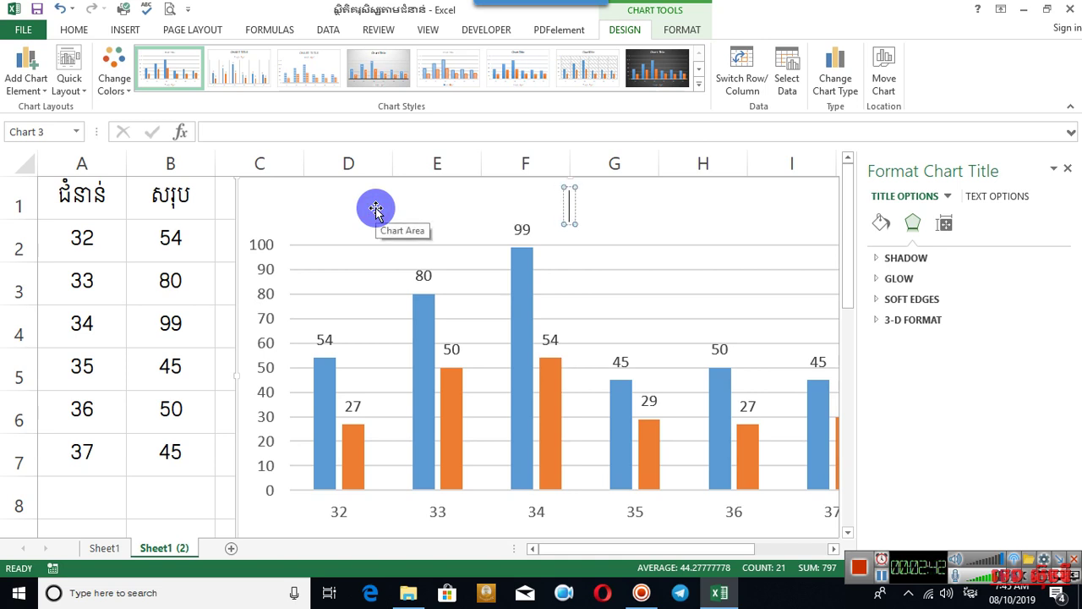
pyautogui.write('ស្ថិ')
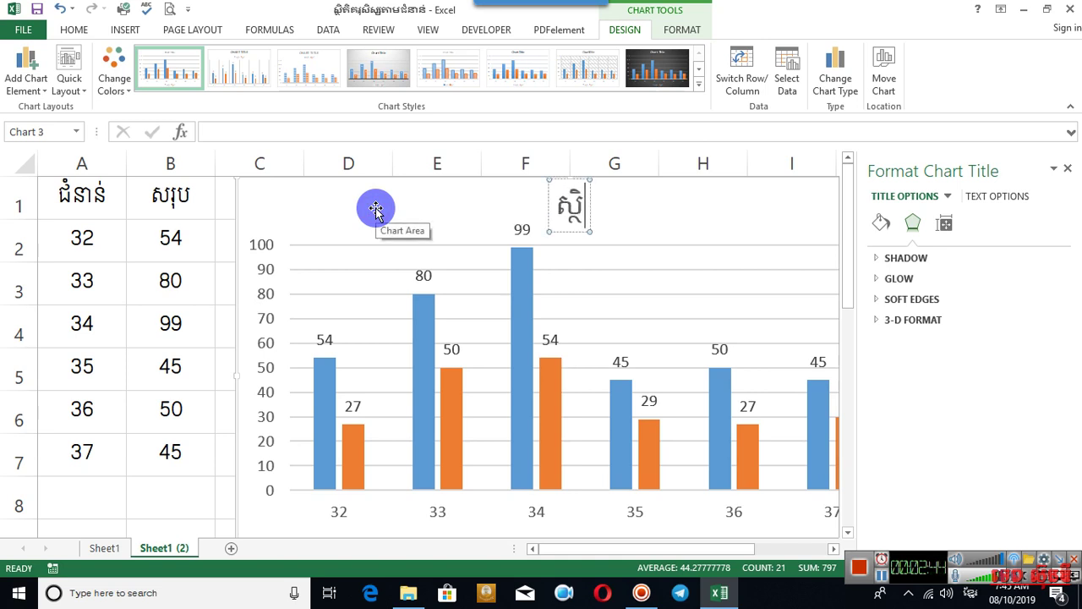
pyautogui.write('តិសិស្សតា')
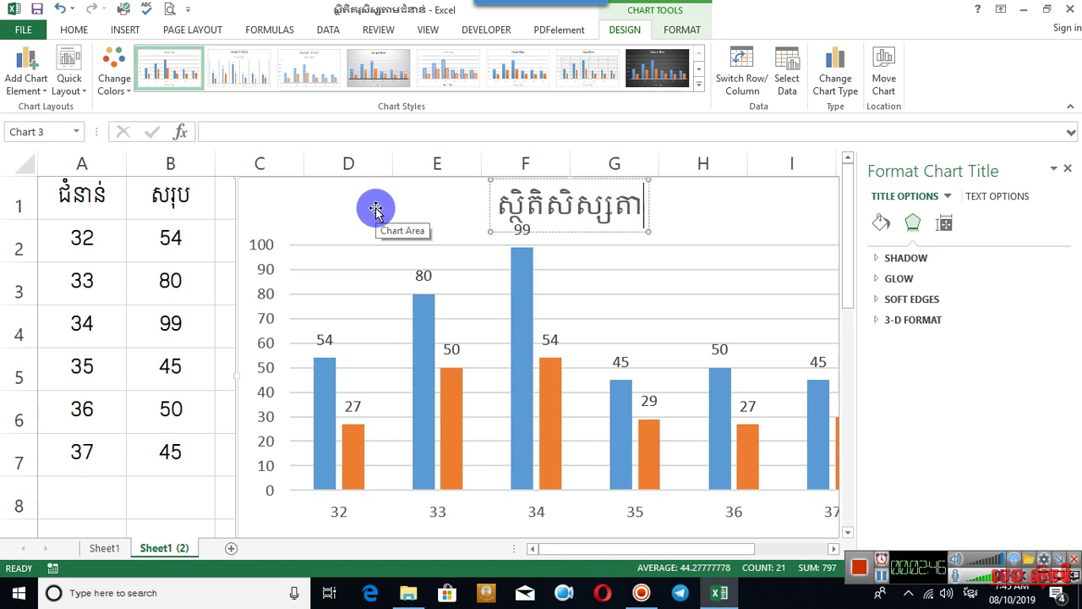
pyautogui.write('មជំនាន់')
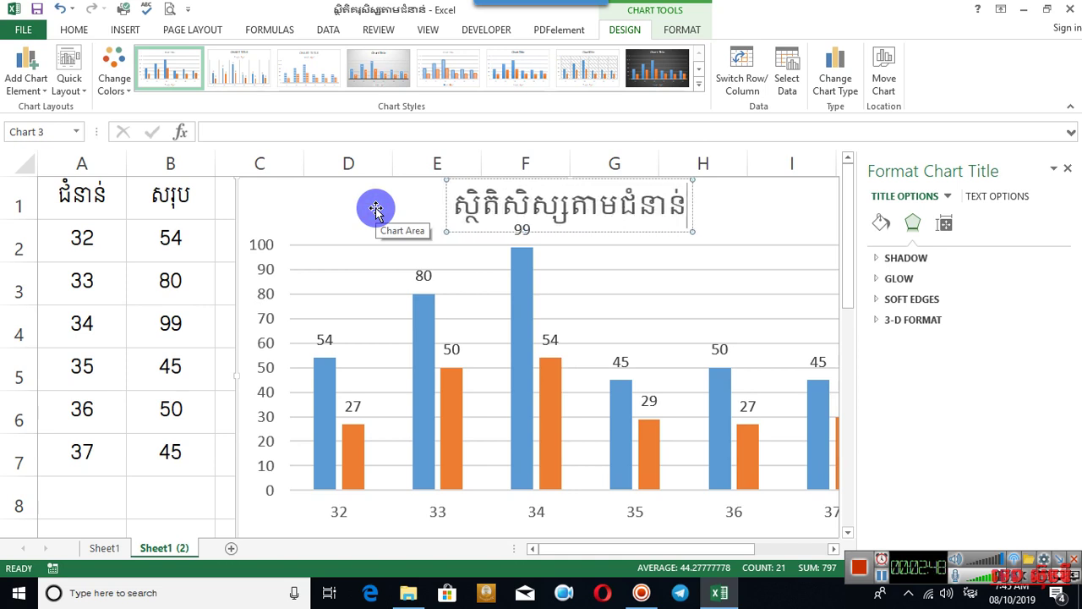
# Format the chart title in Khmer OS Muol Light, red, with a slightly smaller font size
pyautogui.hotkey('ctrl', 'a')
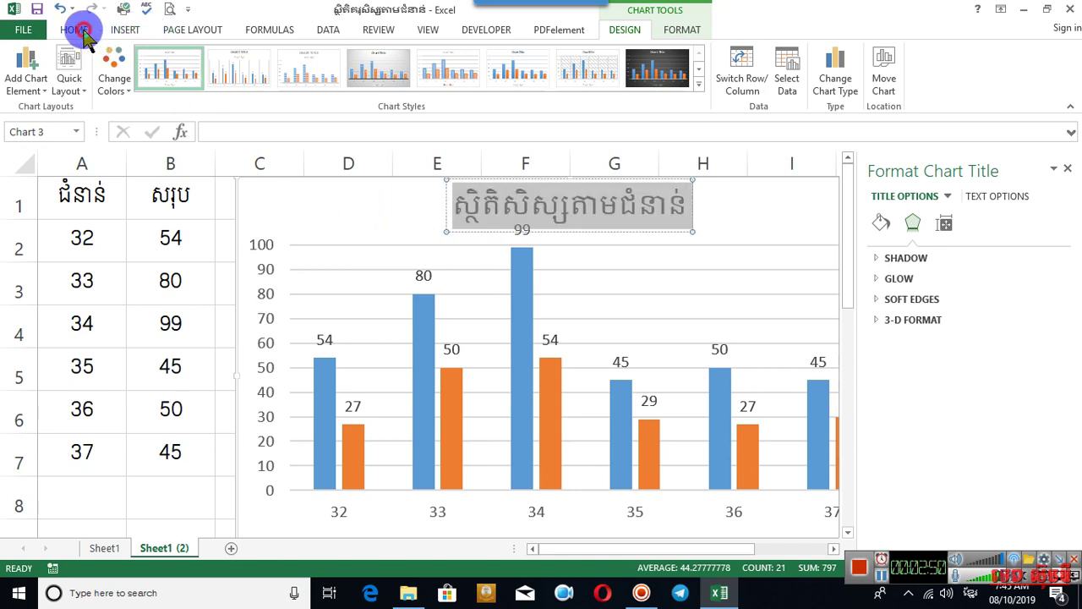
pyautogui.click(74, 30)
pyautogui.click(214, 58)
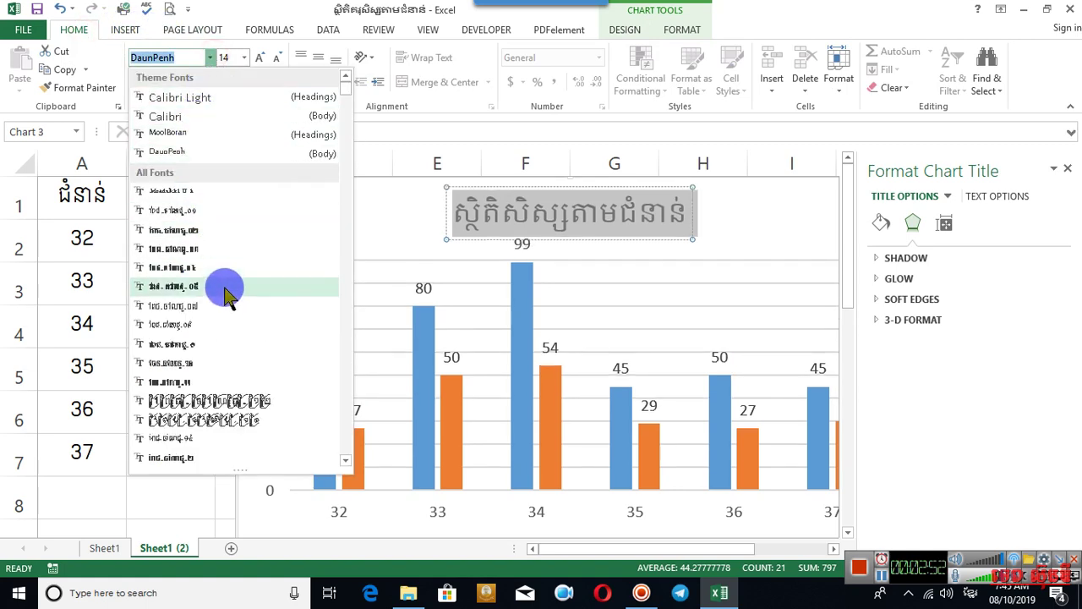
pyautogui.scroll(-5, 225, 290)
pyautogui.scroll(-3, 229, 296)
pyautogui.scroll(-2, 228, 296)
pyautogui.scroll(-2, 228, 296)
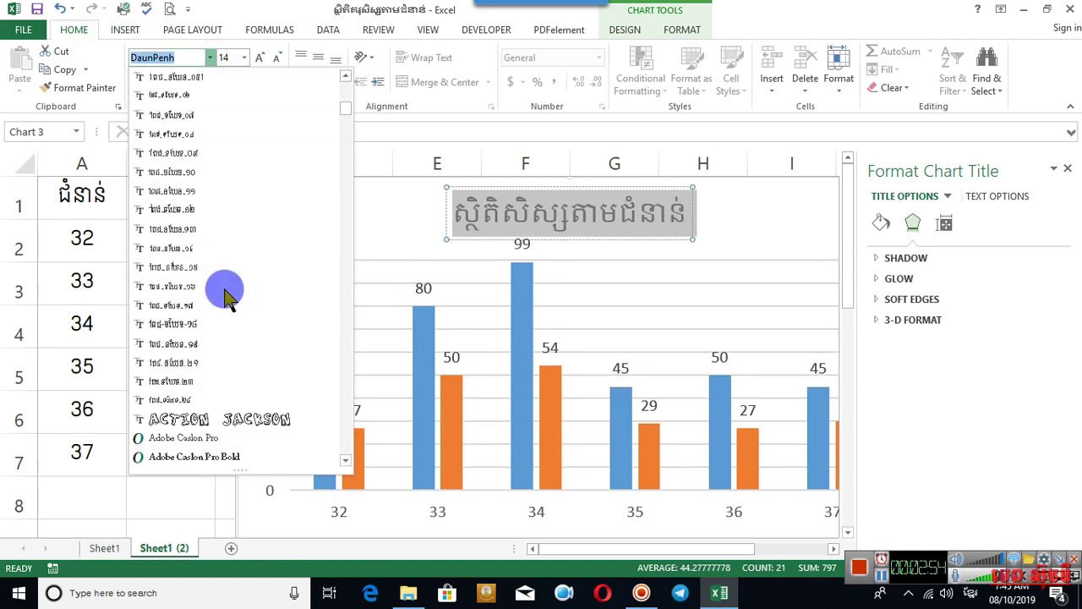
pyautogui.press('Escape')
pyautogui.write('Khmer OS Muol L')
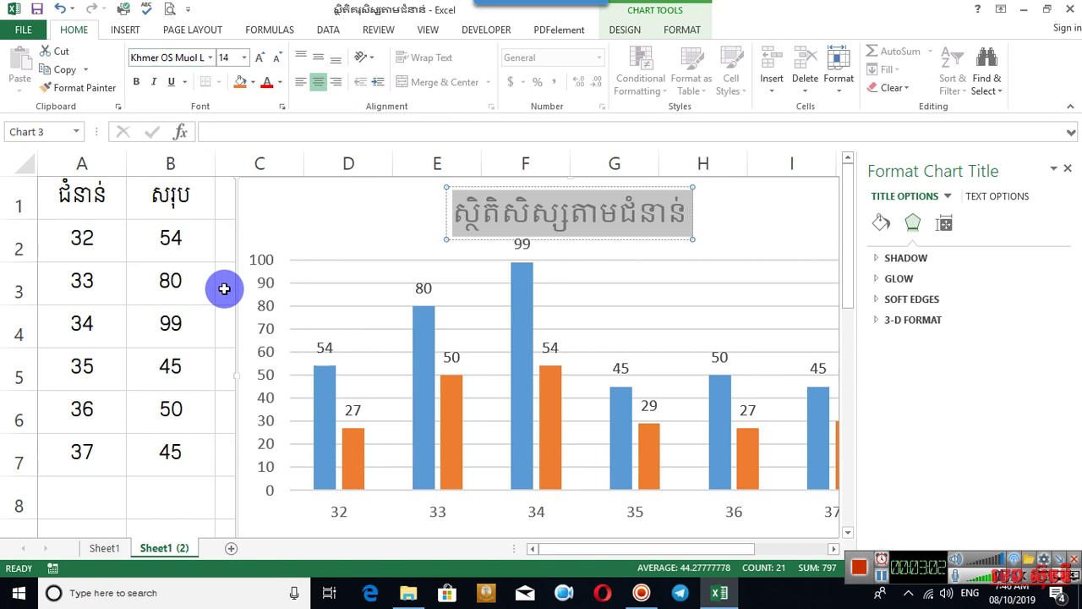
pyautogui.press('Return')
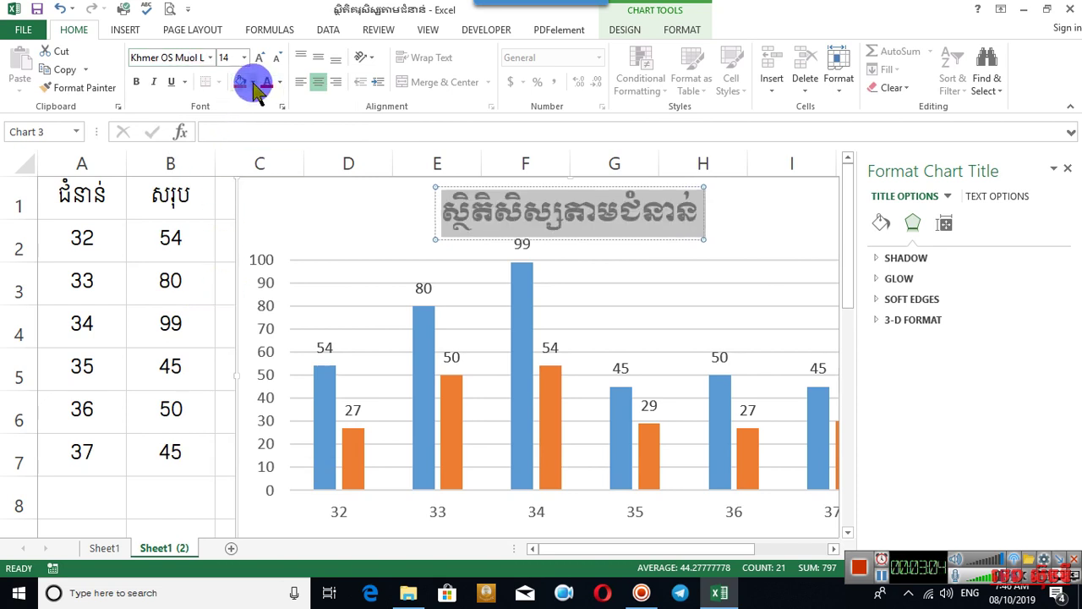
pyautogui.click(266, 82)
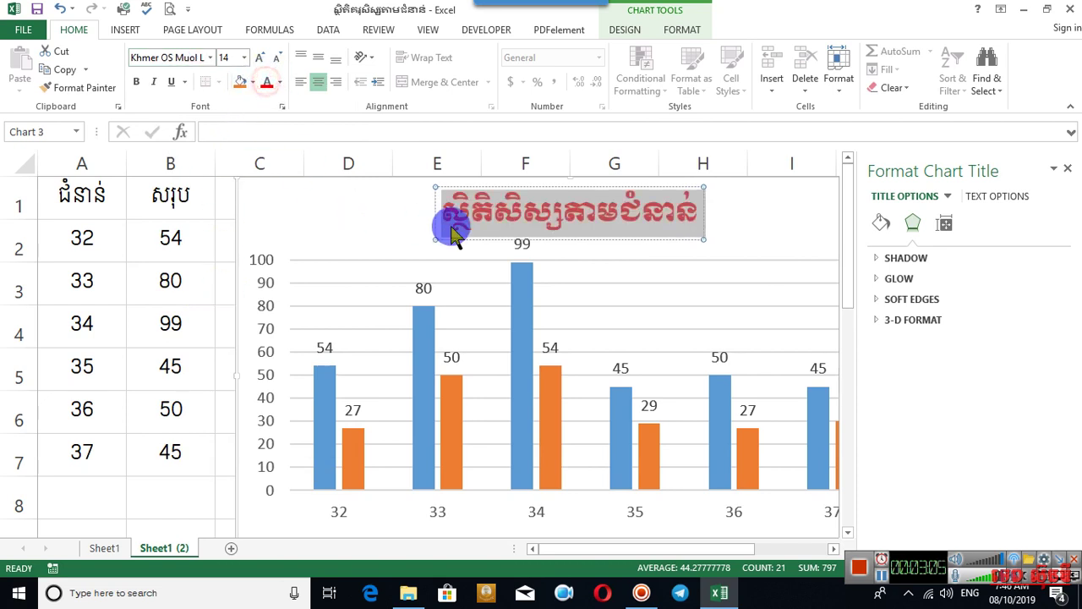
pyautogui.click(276, 57)
pyautogui.click(792, 262)
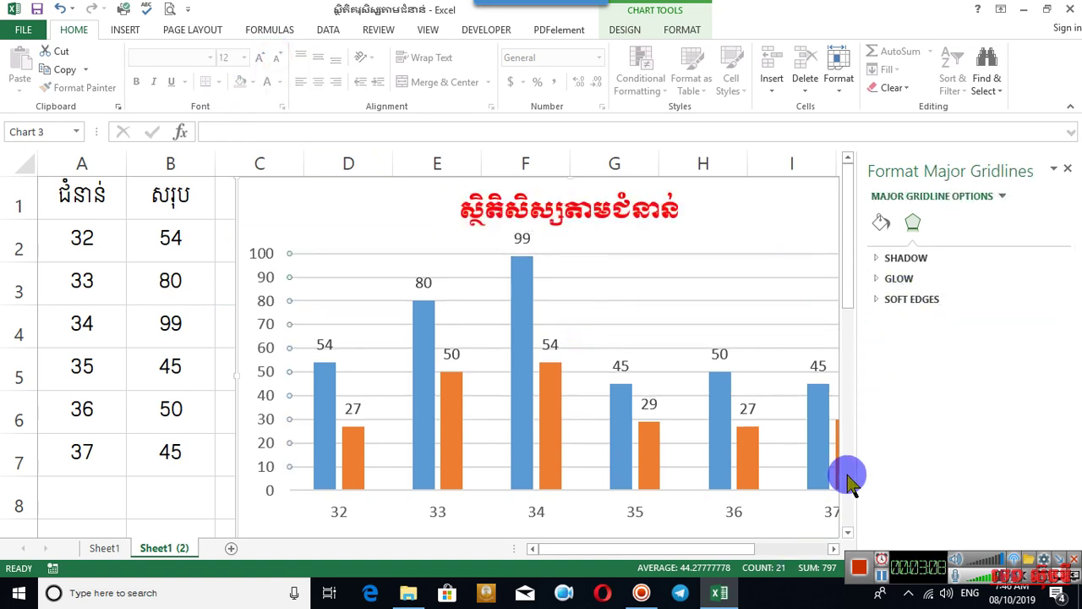
# Select the chart legend and bring up its Font dialog
pyautogui.moveTo(854, 169); pyautogui.dragTo(991, 169)
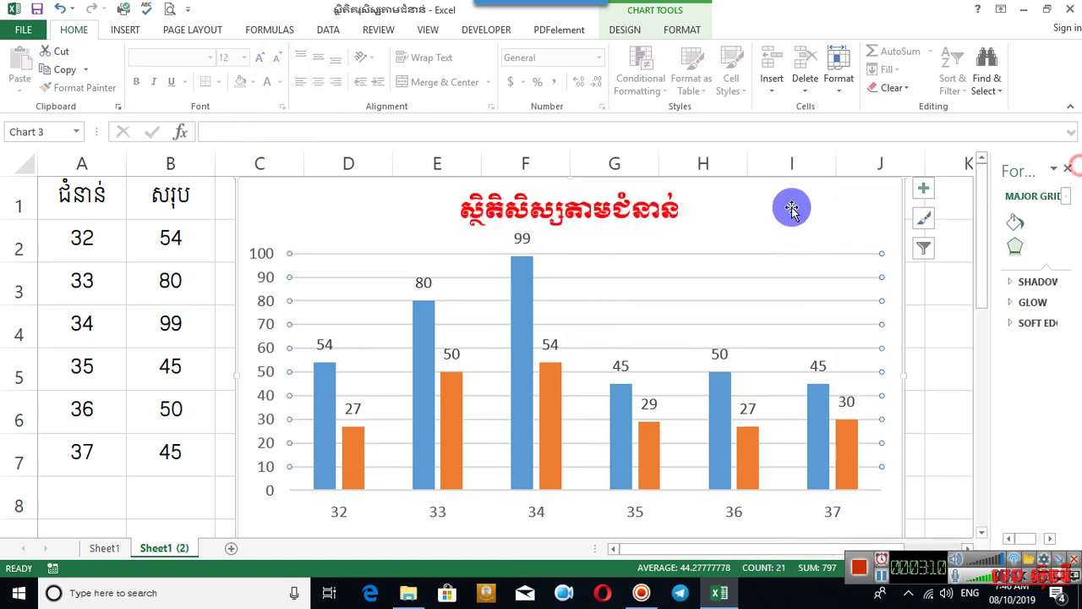
pyautogui.scroll(-2, 633, 355)
pyautogui.scroll(1, 635, 355)
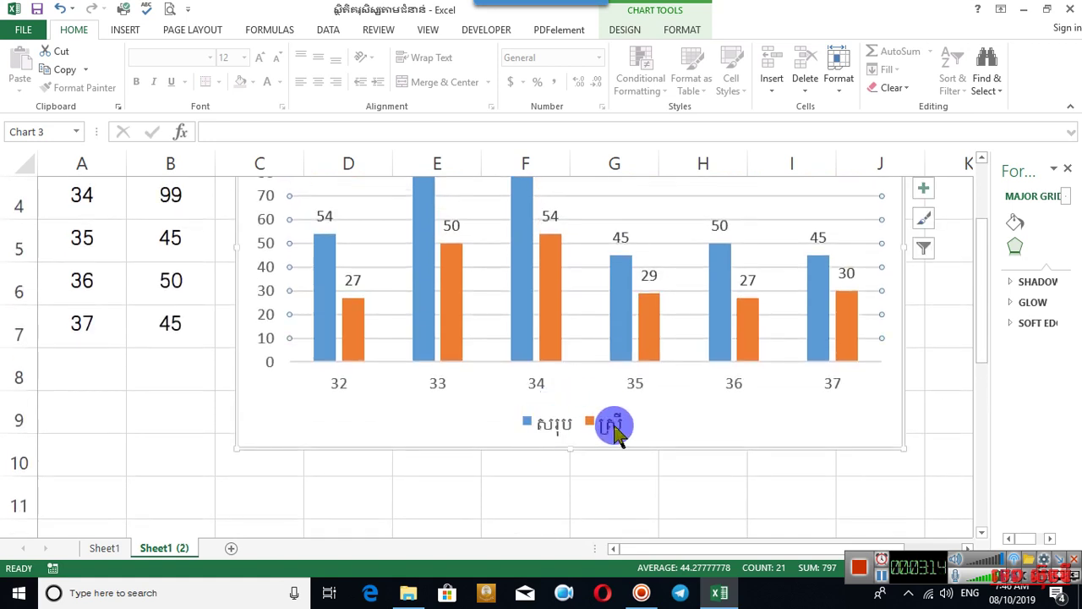
pyautogui.click(530, 425)
pyautogui.click(524, 424)
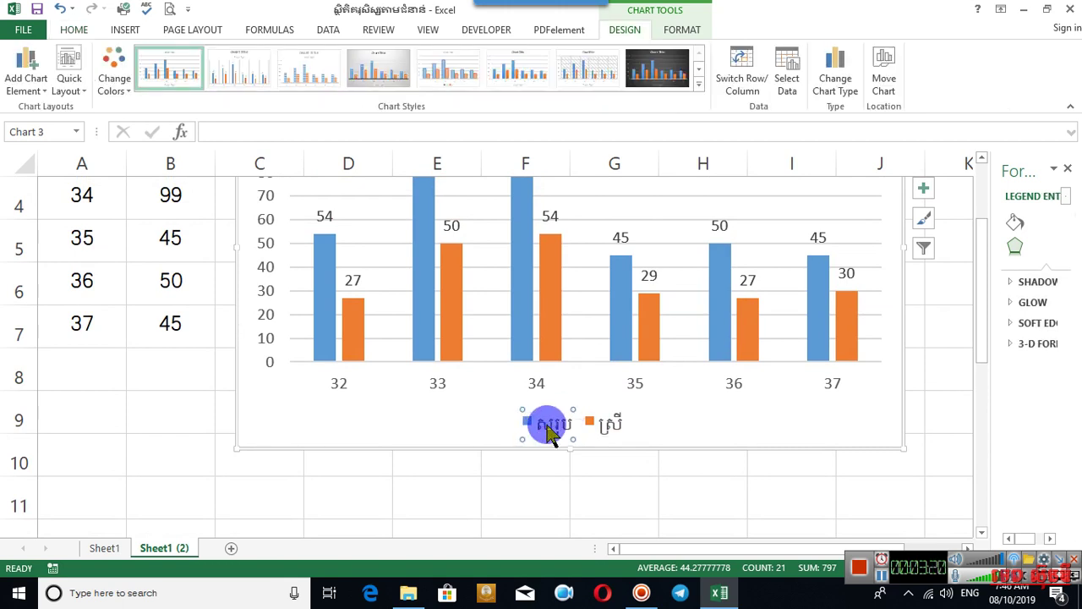
pyautogui.click(337, 313)
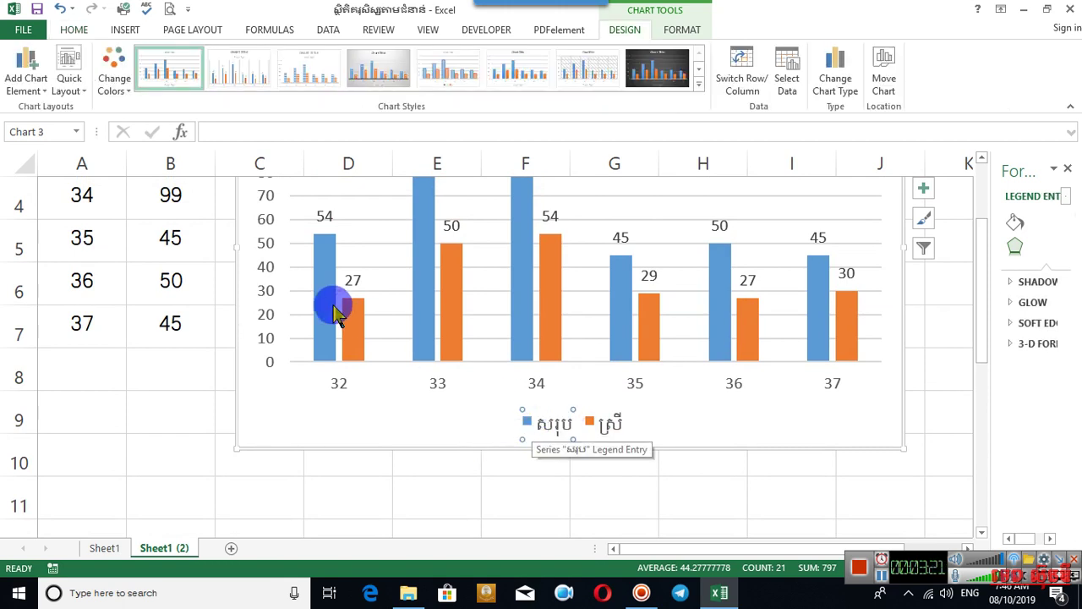
pyautogui.rightClick(536, 427)
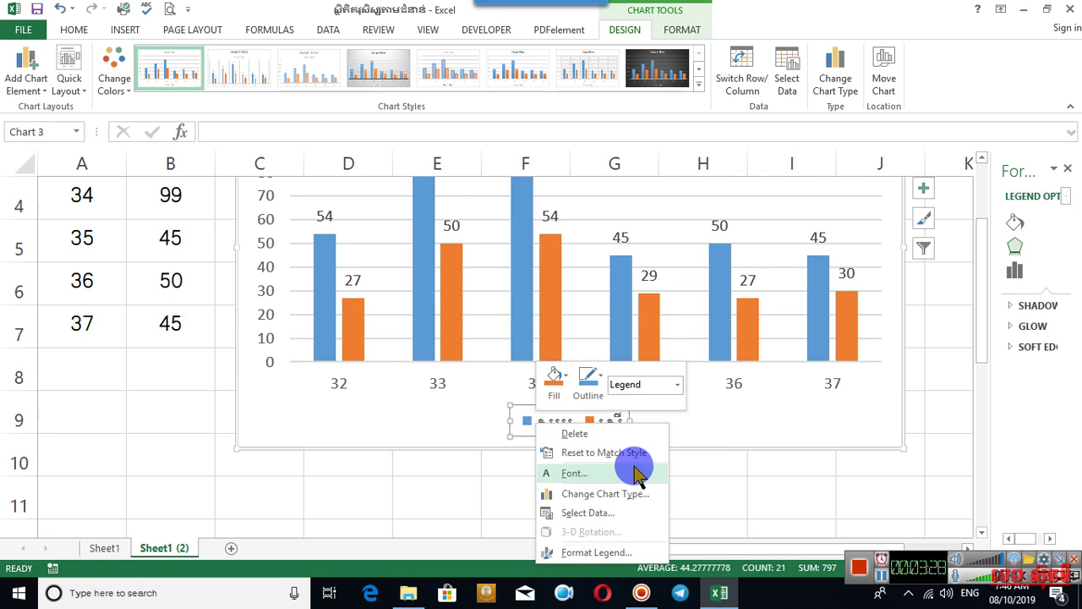
pyautogui.click(636, 474)
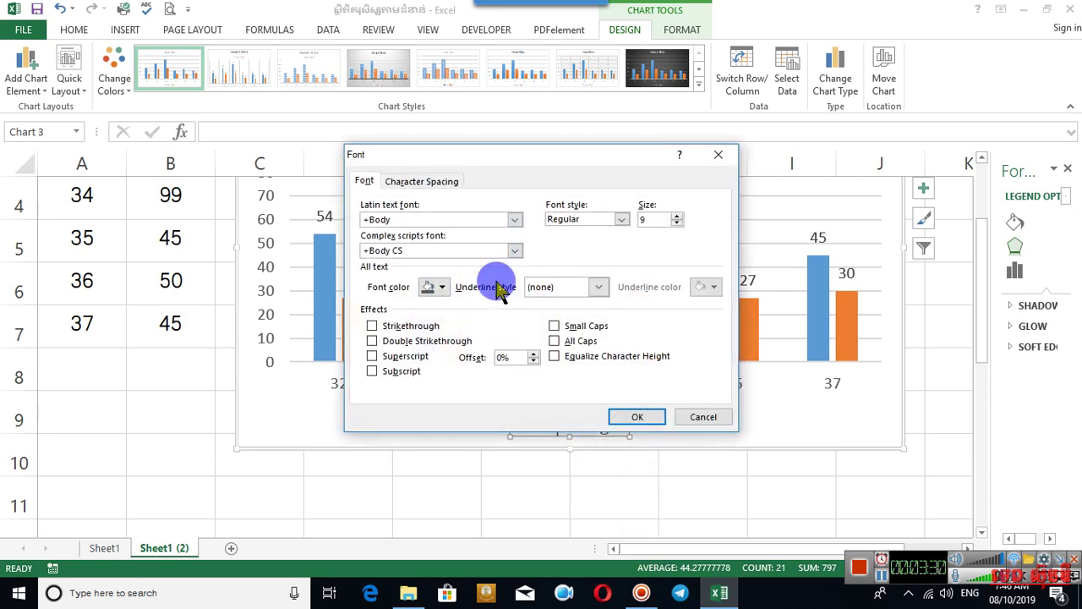
# Set the legend's Latin and Complex scripts fonts to Khmer OS Siemreap
pyautogui.click(517, 220)
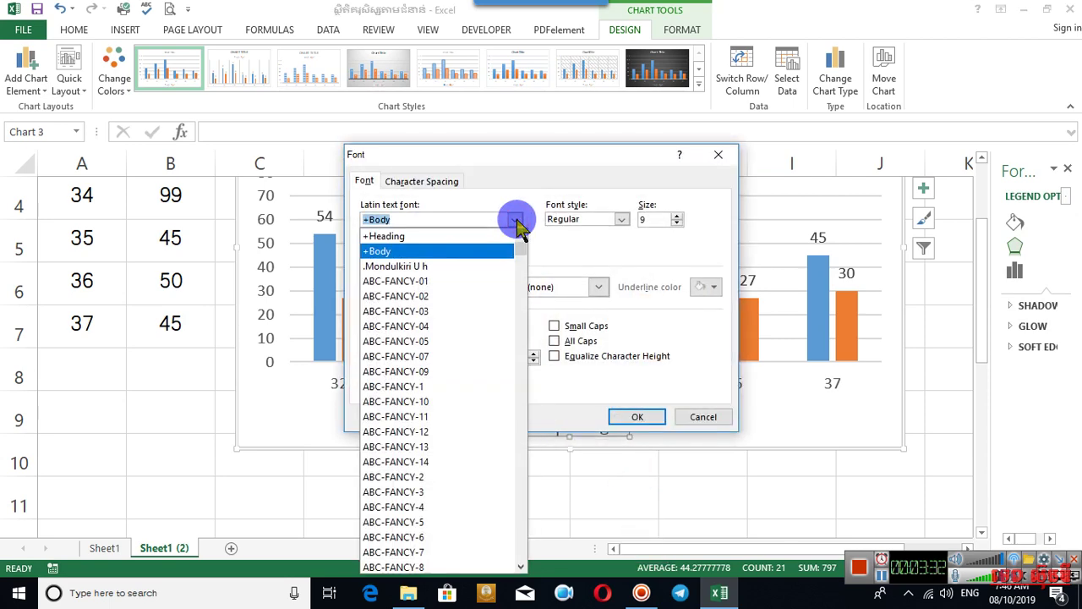
pyautogui.write('Khmer')
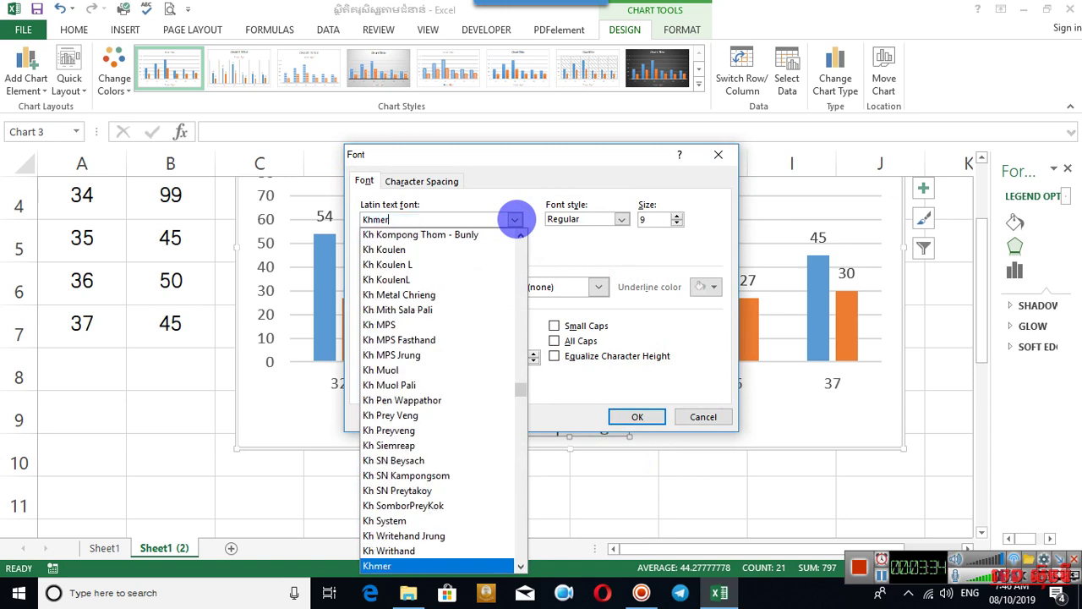
pyautogui.write(' OS Siemreap')
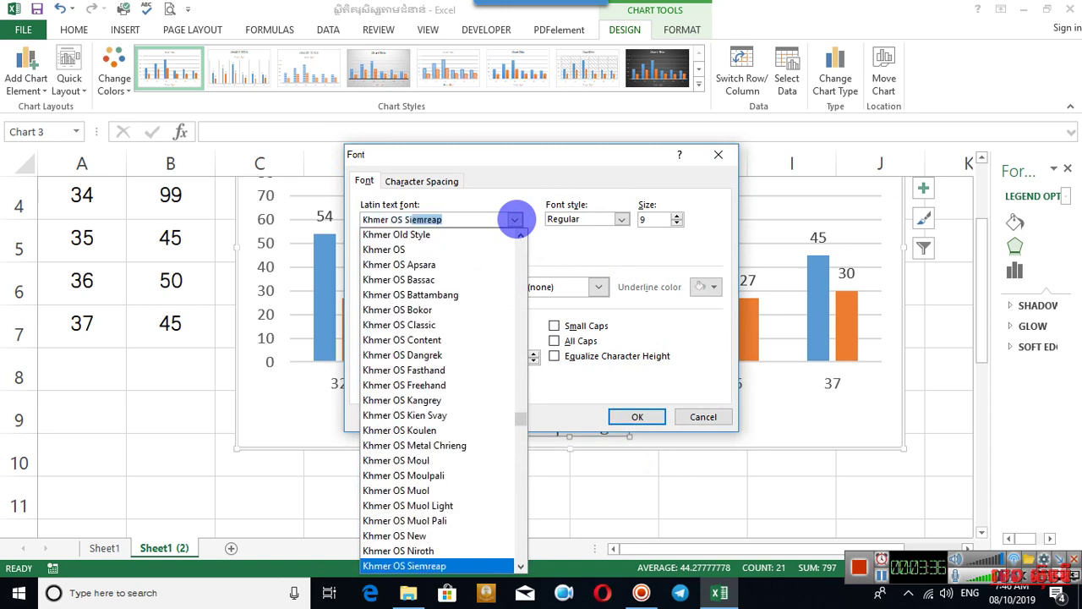
pyautogui.click(515, 219)
pyautogui.click(484, 219)
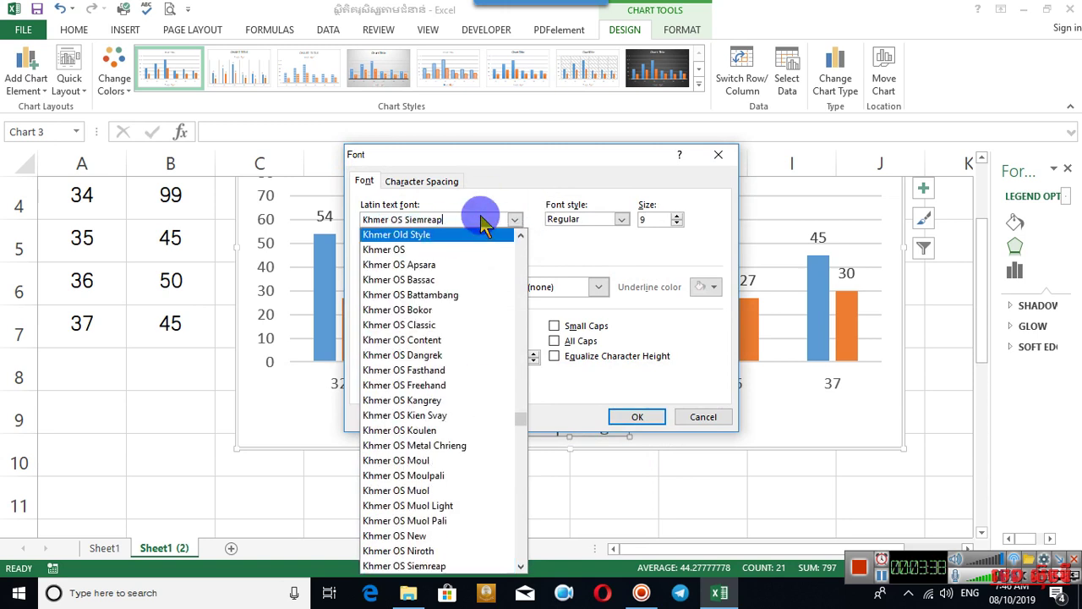
pyautogui.click(313, 217)
pyautogui.click(479, 174)
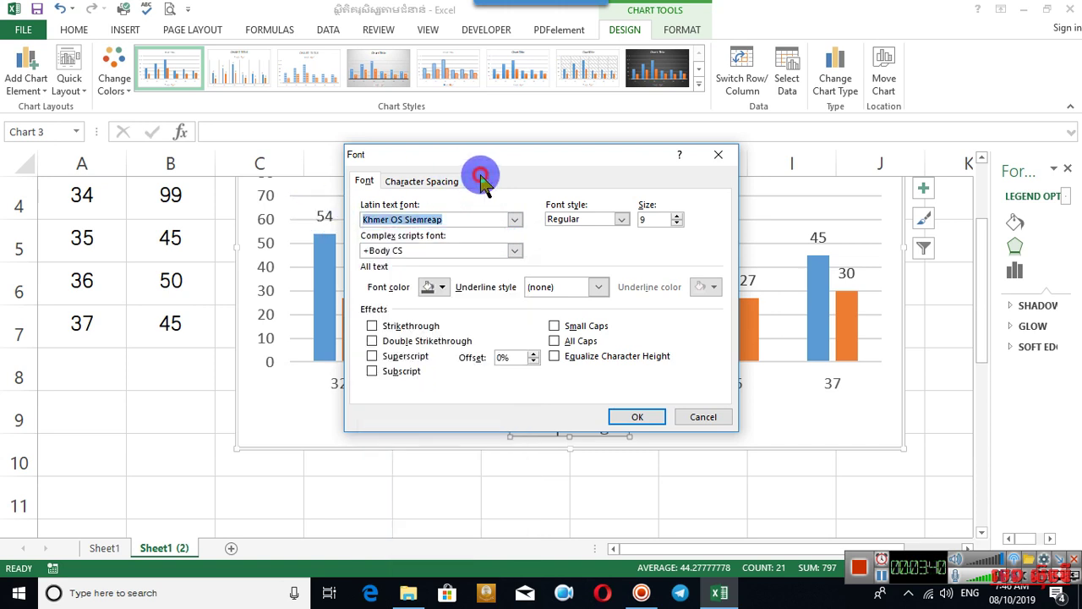
pyautogui.click(460, 244)
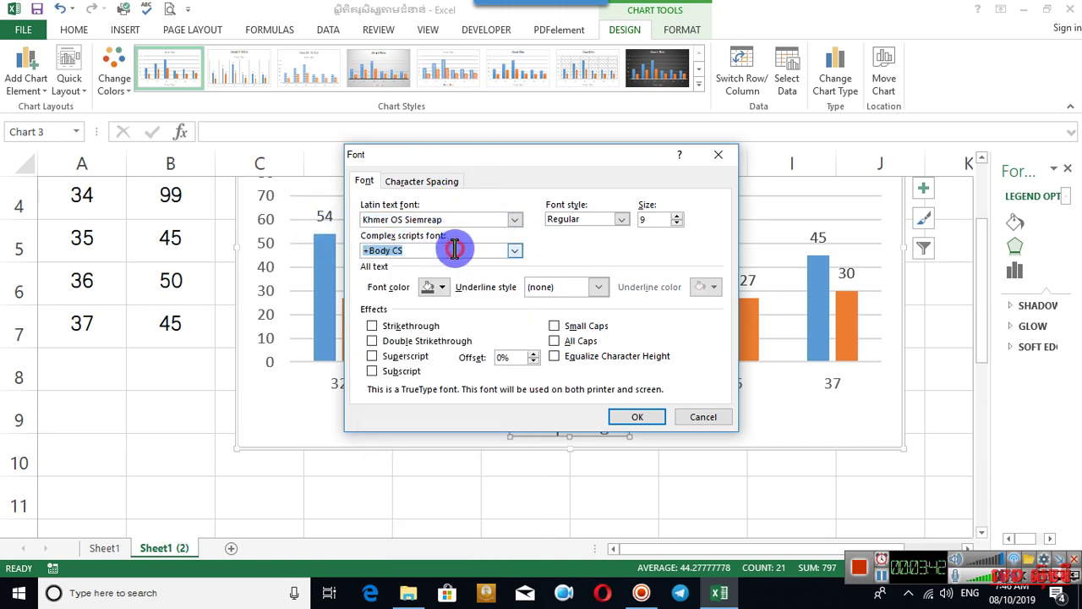
pyautogui.click(636, 414)
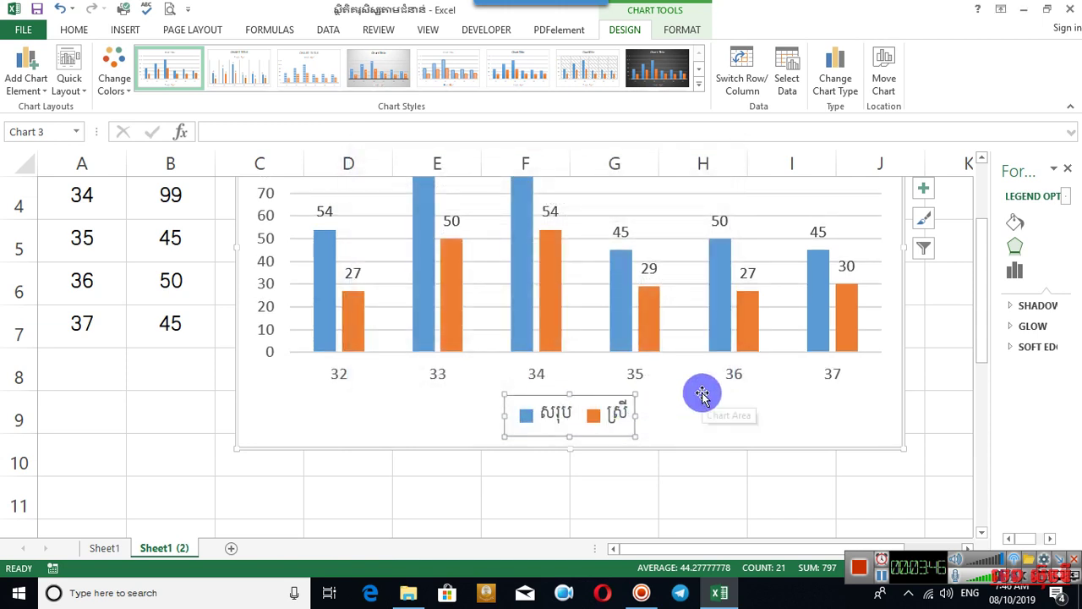
pyautogui.rightClick(328, 317)
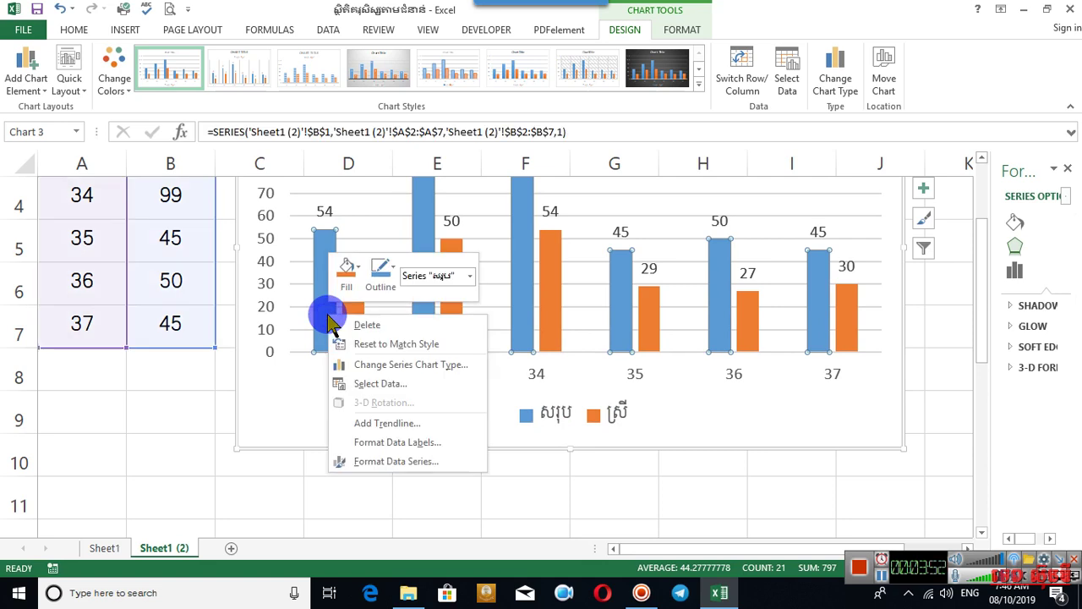
pyautogui.click(414, 442)
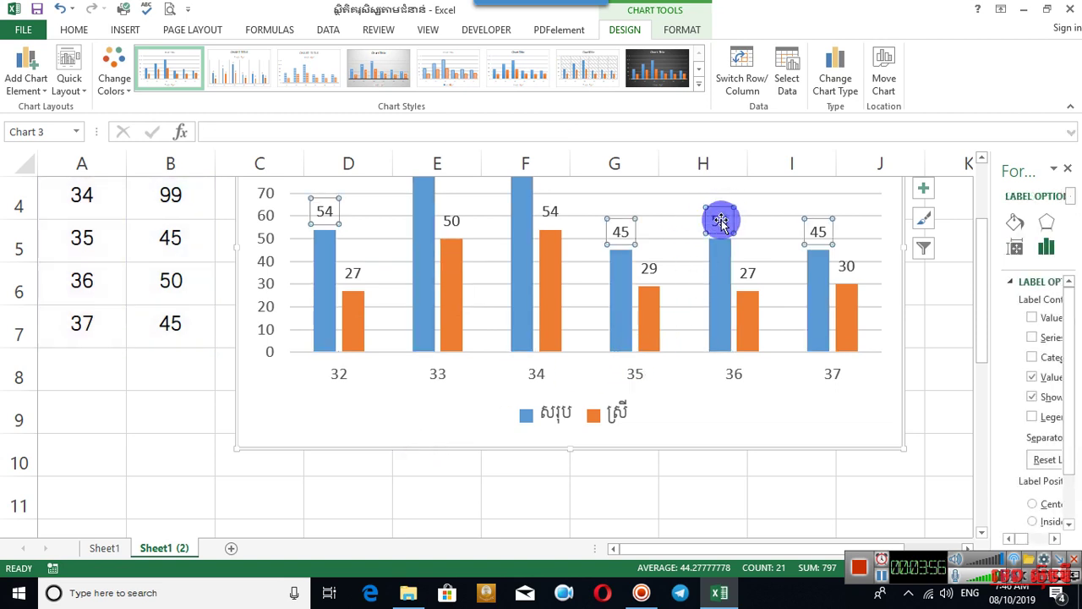
pyautogui.moveTo(753, 551); pyautogui.dragTo(789, 550)
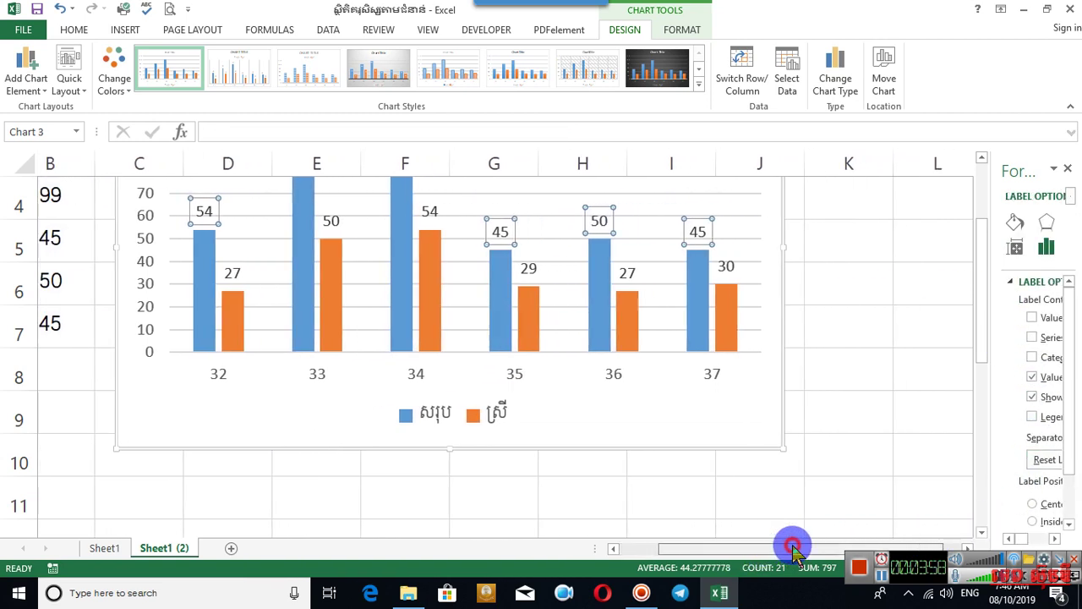
pyautogui.moveTo(991, 273); pyautogui.dragTo(880, 260)
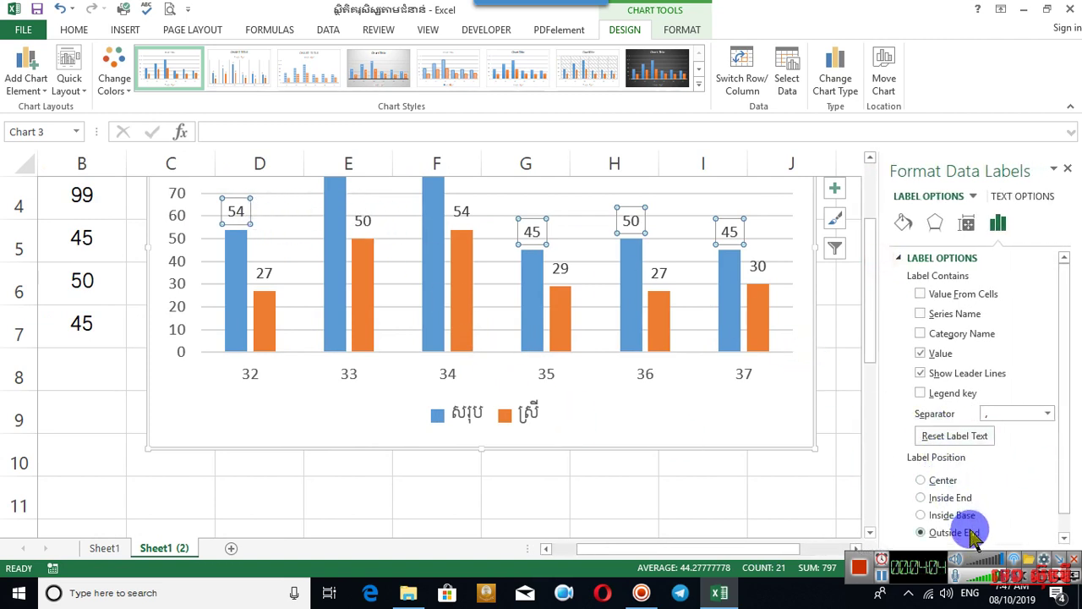
pyautogui.click(937, 482)
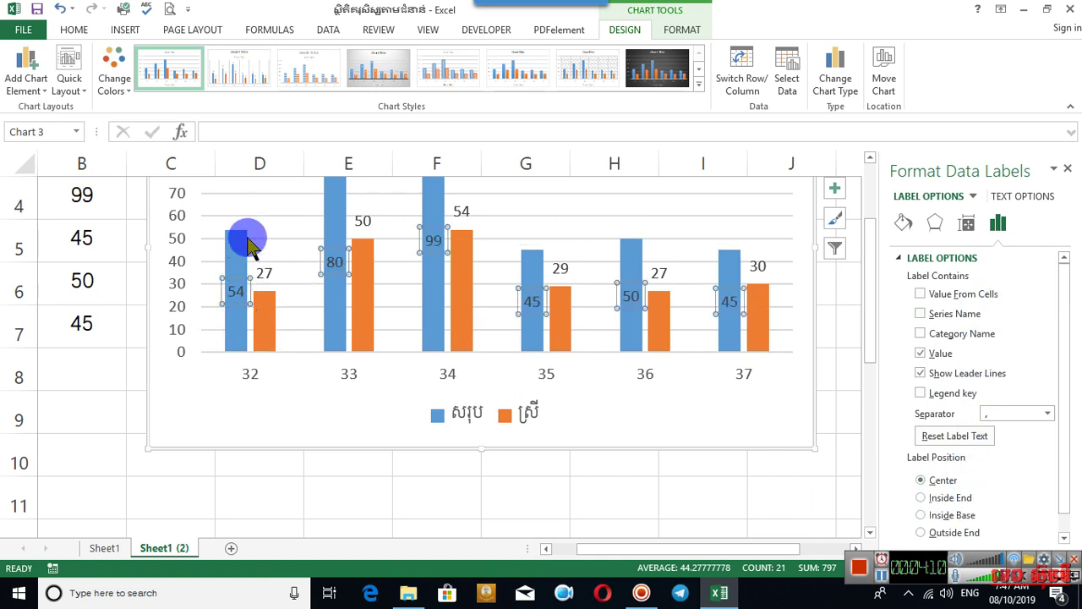
pyautogui.click(923, 498)
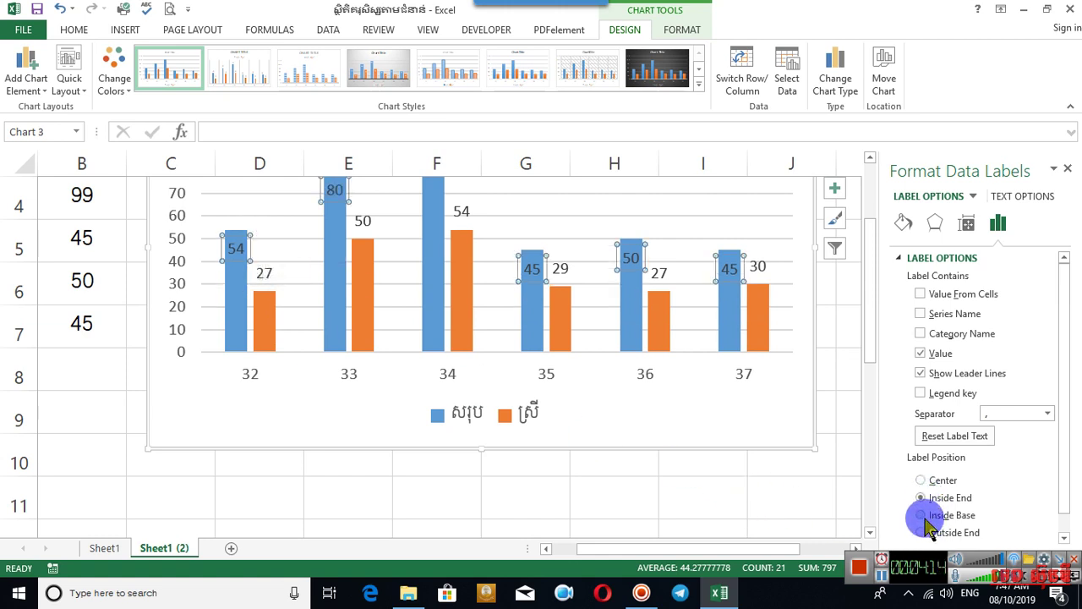
pyautogui.click(925, 516)
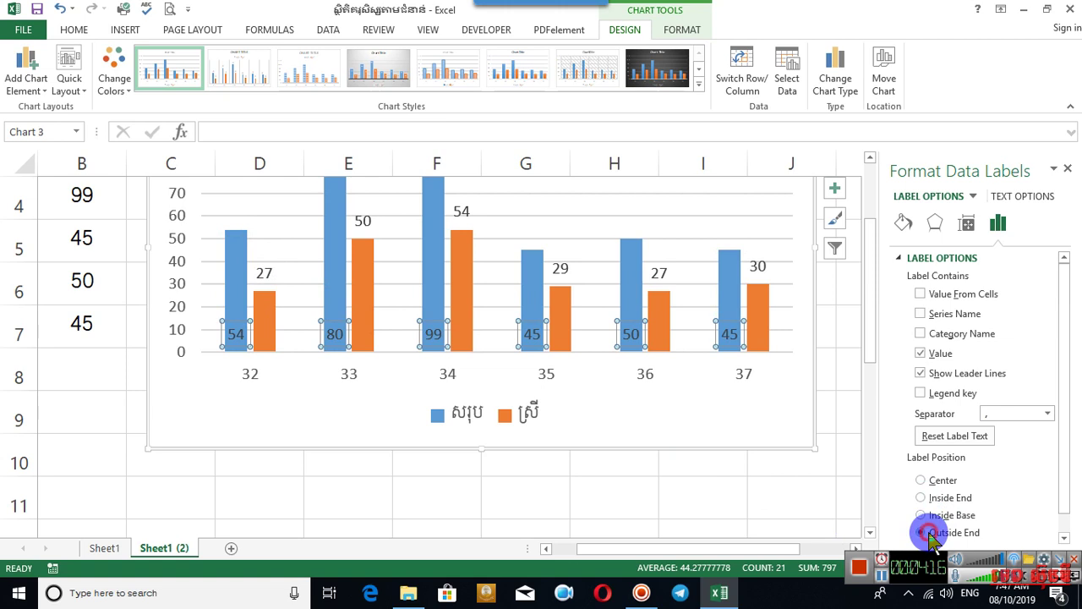
pyautogui.click(923, 533)
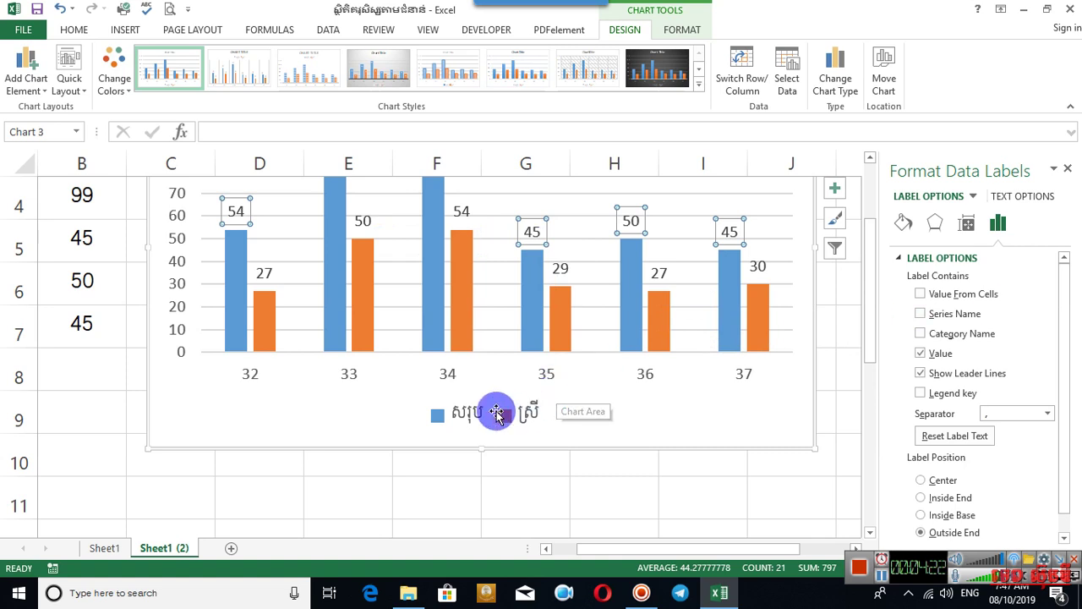
# Try a red legend fill, undo it, and close the Format Legend pane
pyautogui.click(439, 416)
pyautogui.click(903, 222)
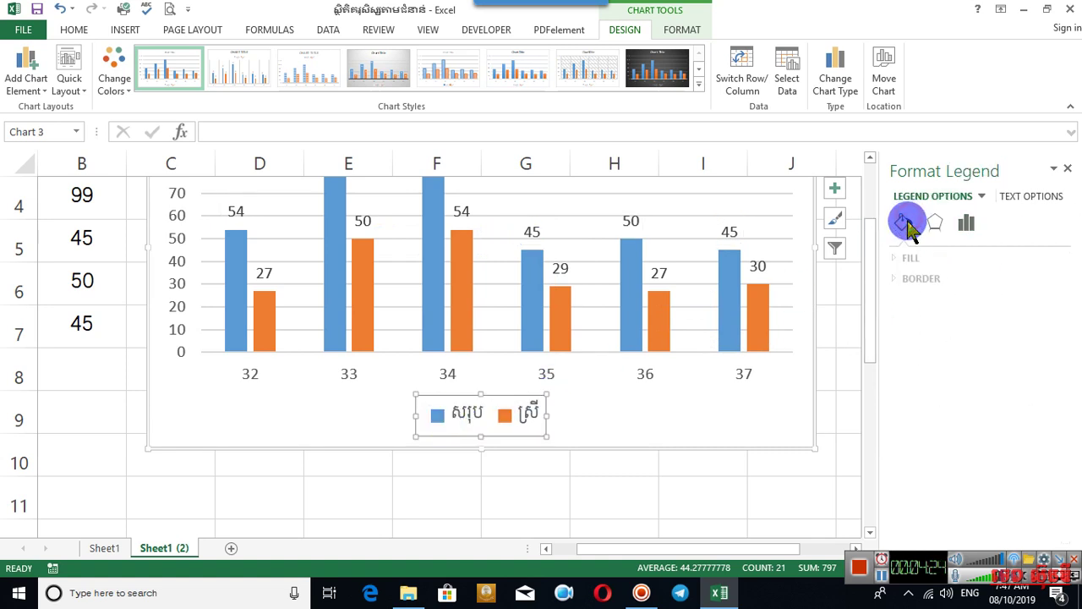
pyautogui.click(901, 260)
pyautogui.click(902, 257)
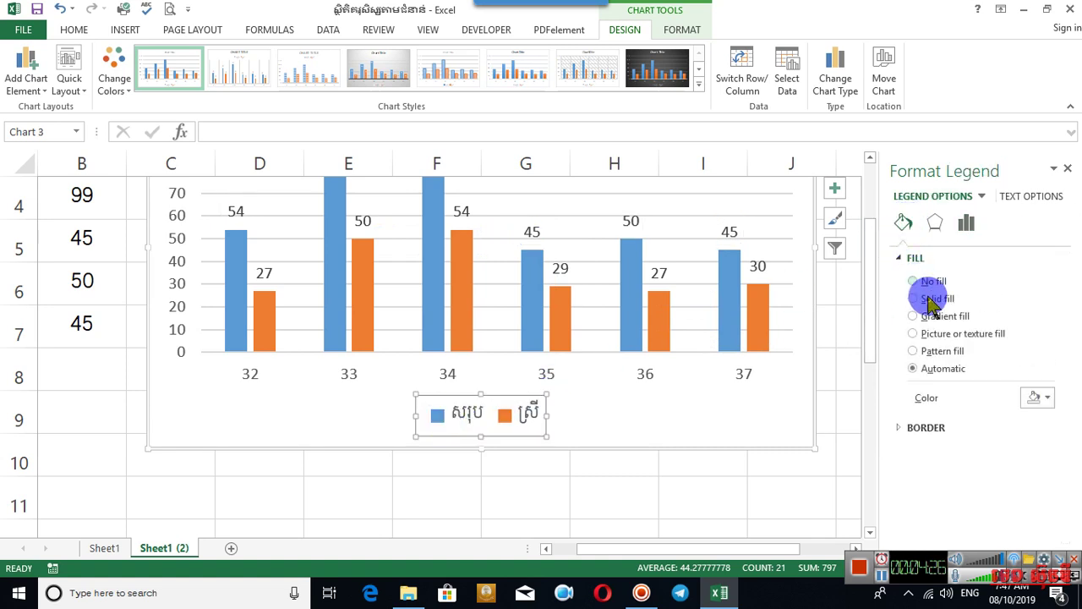
pyautogui.click(1040, 398)
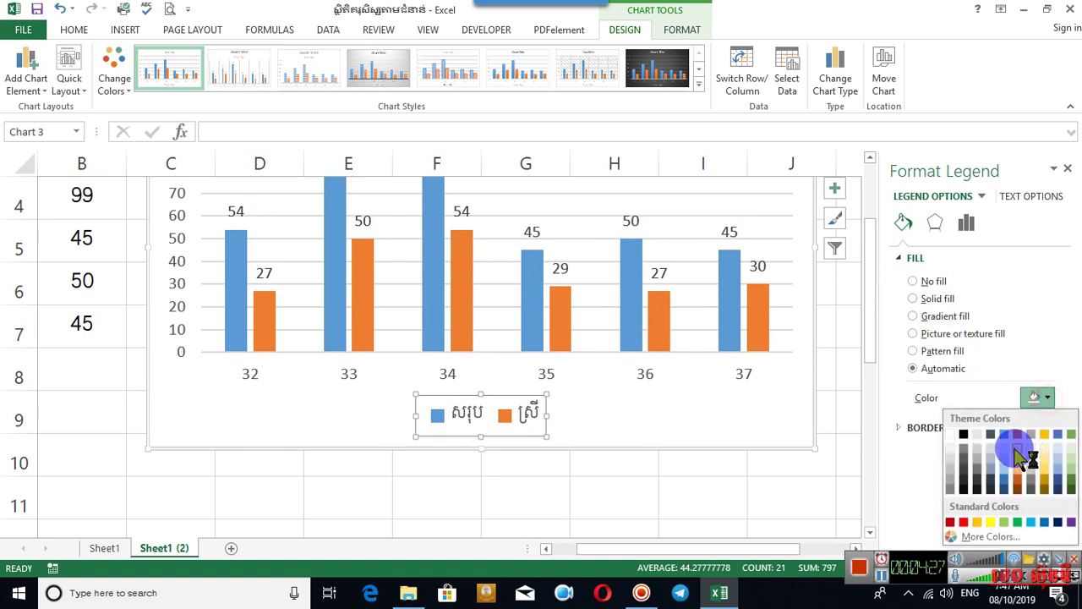
pyautogui.click(964, 521)
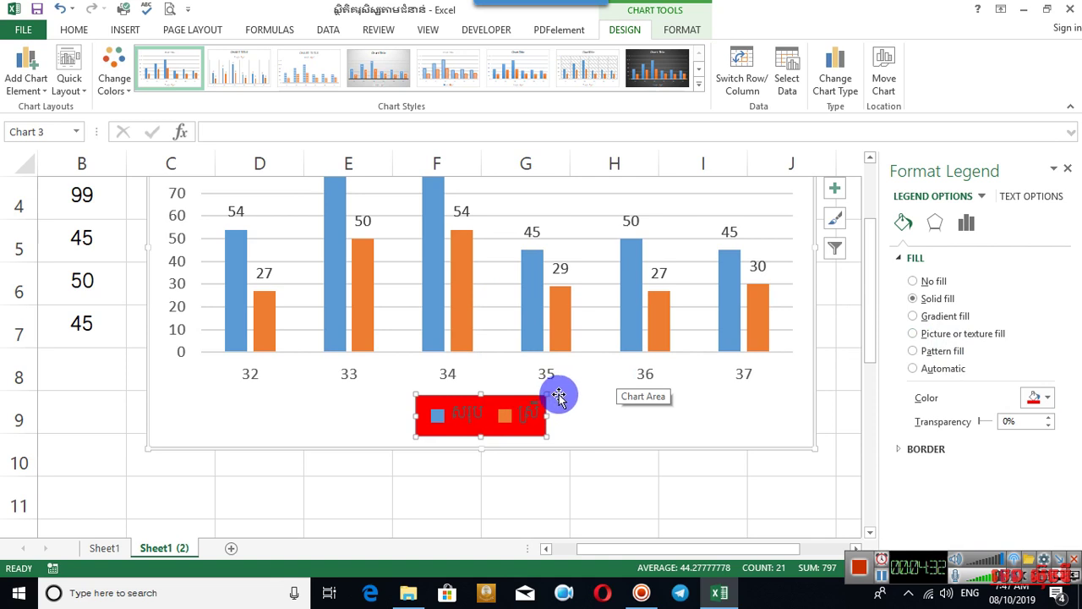
pyautogui.hotkey('ctrl', 'z')
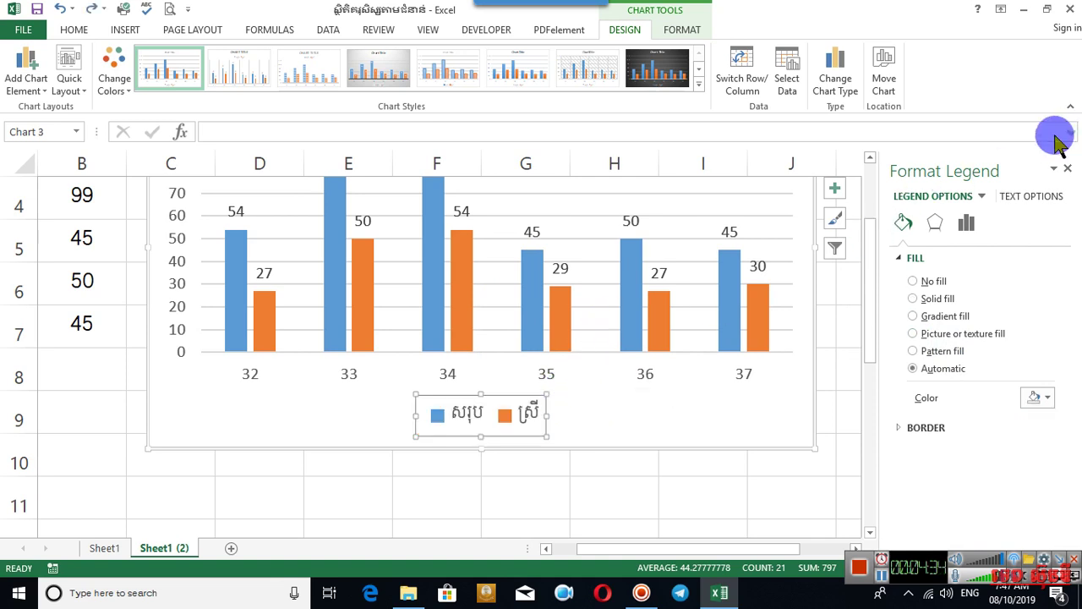
pyautogui.click(1069, 175)
pyautogui.scroll(1, 669, 293)
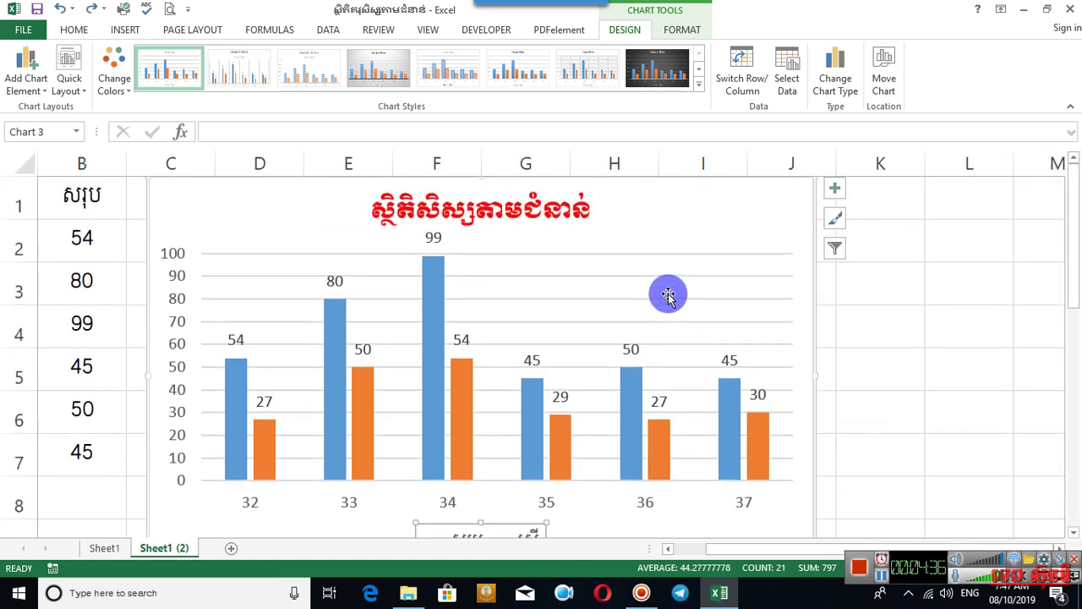
# Add a new Sheet2 and set all its cells to the Khmer OS Siemre font
pyautogui.click(231, 548)
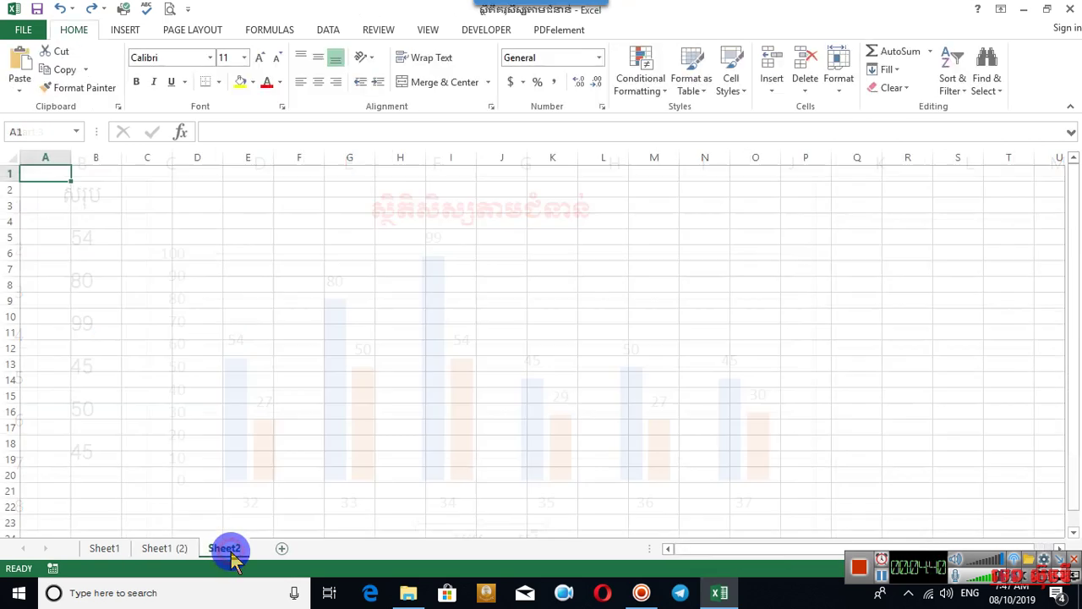
pyautogui.scroll(5, 12, 181)
pyautogui.click(11, 164)
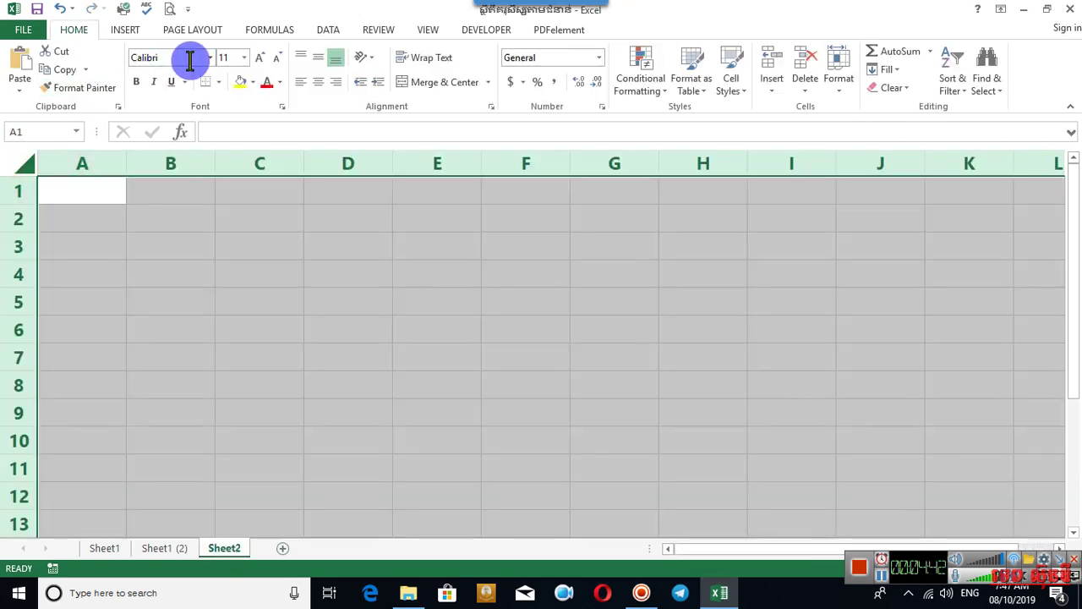
pyautogui.click(85, 49)
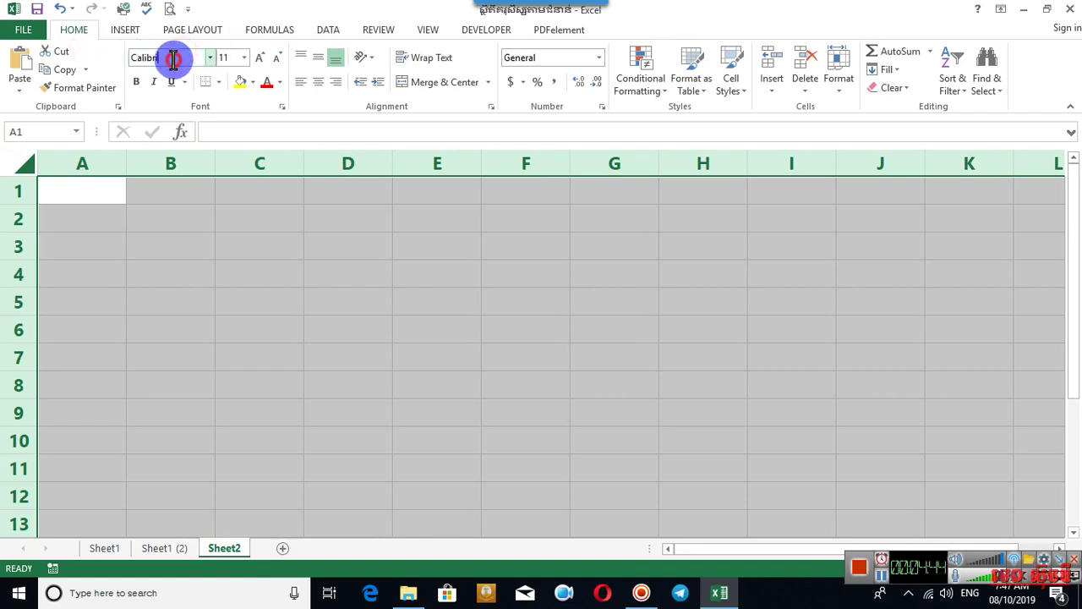
pyautogui.click(129, 58)
pyautogui.write('Khmer OS S')
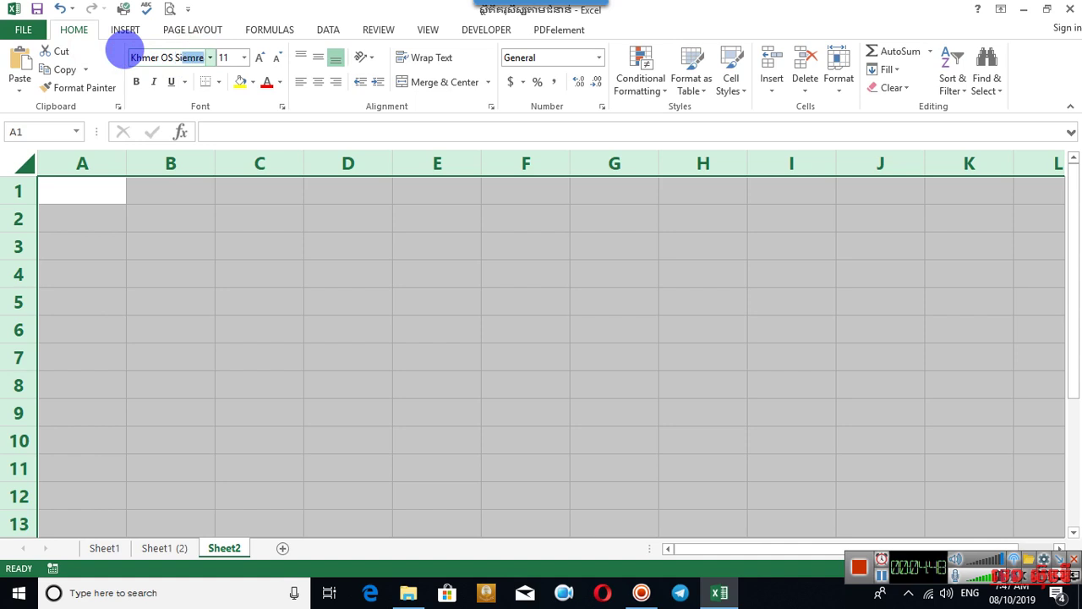
pyautogui.press('Return')
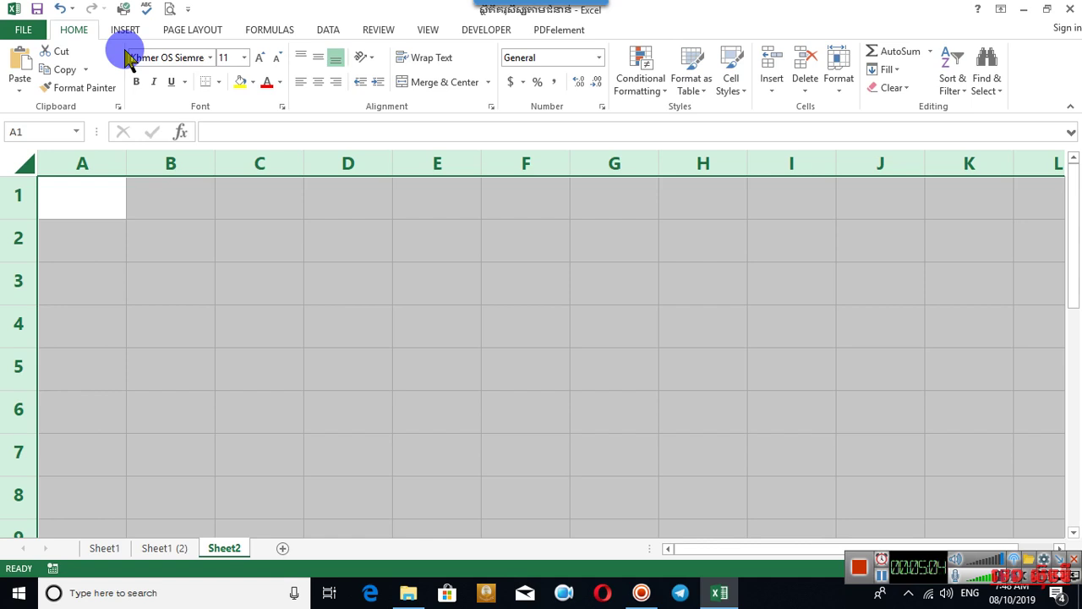
# Enter the two Khmer column headings in cells A1 and B1
pyautogui.click(99, 212)
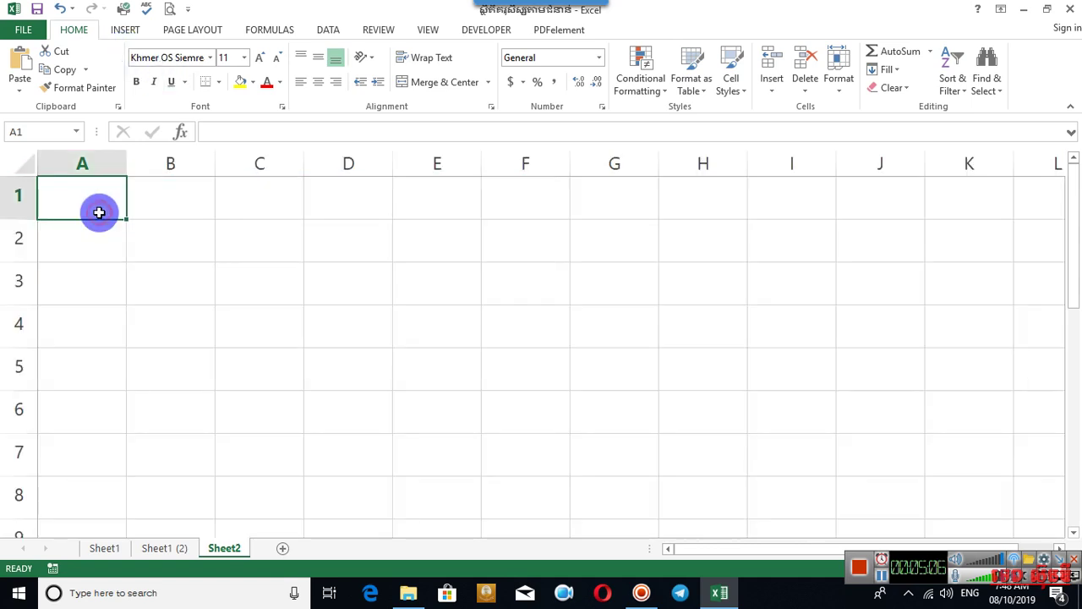
pyautogui.write('B')
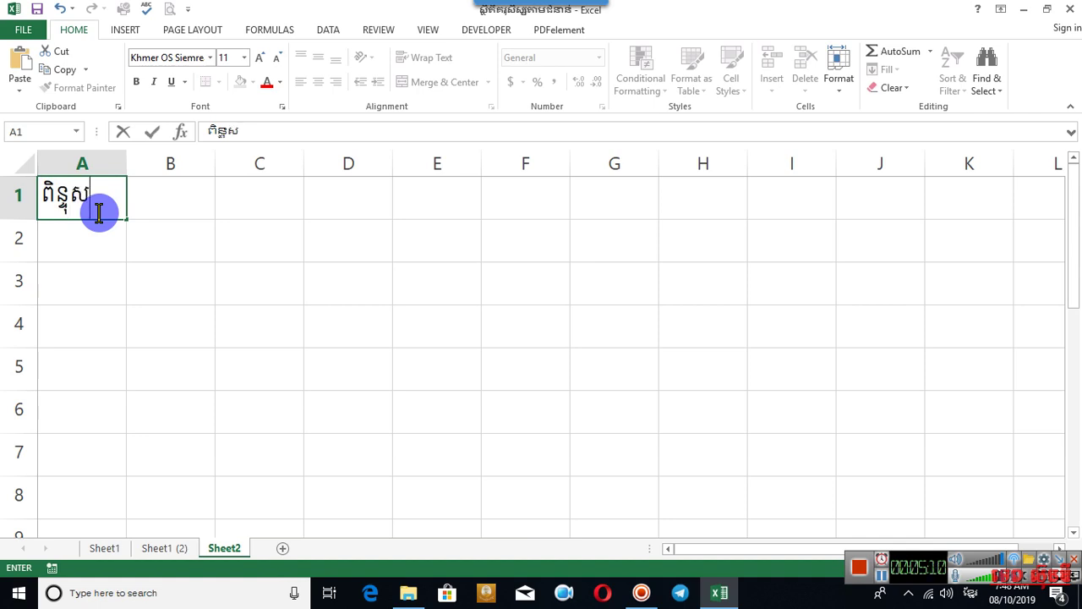
pyautogui.press('Tab')
pyautogui.write('ប')
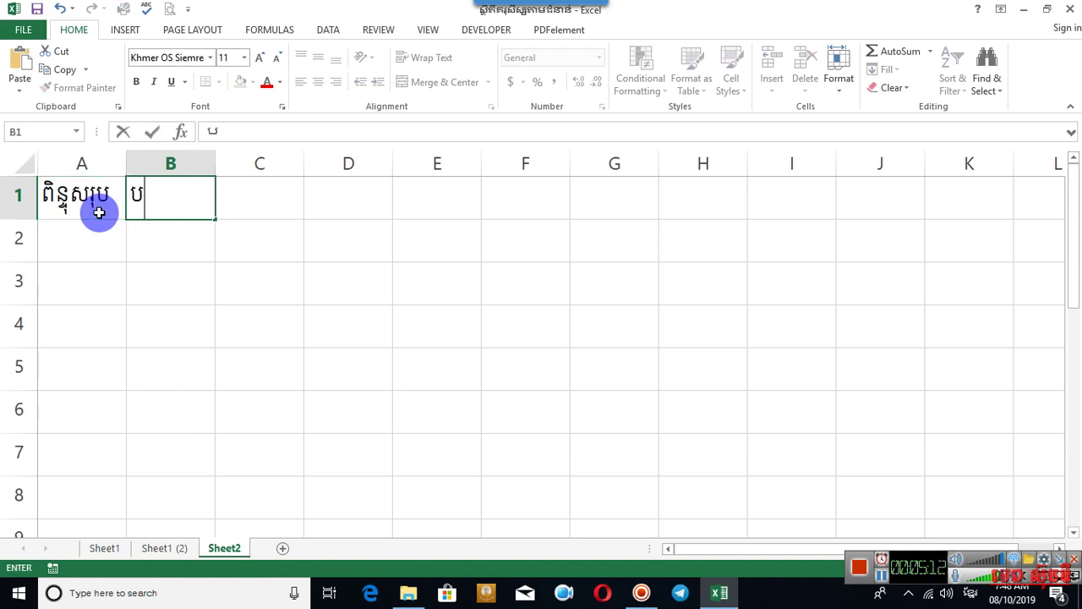
pyautogui.write('្រេកង់')
pyautogui.press('Return')
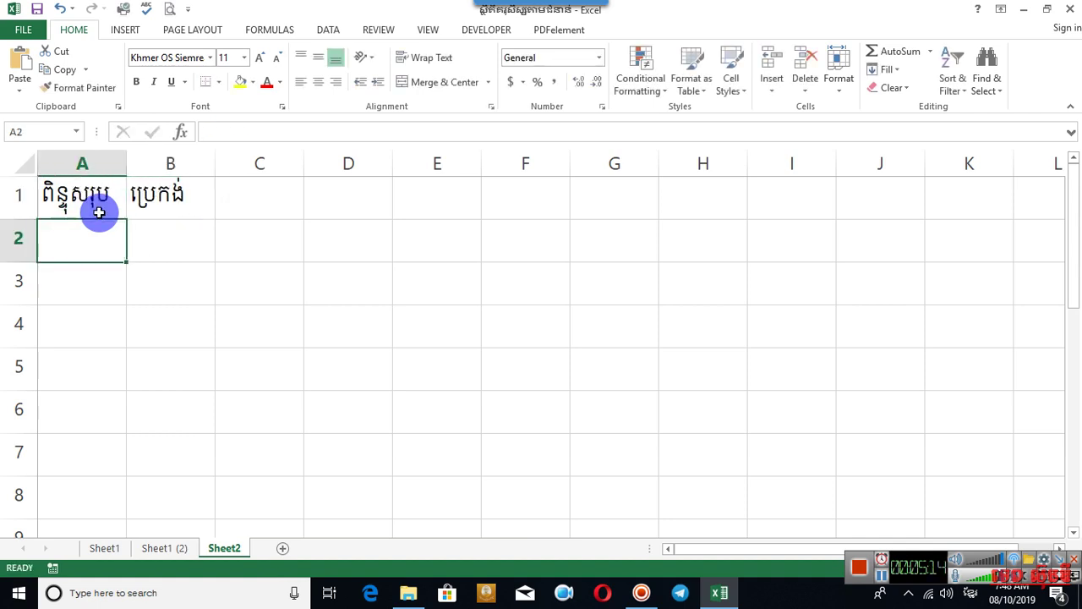
# Centre text horizontally and vertically across the whole sheet
pyautogui.click(16, 163)
pyautogui.click(318, 82)
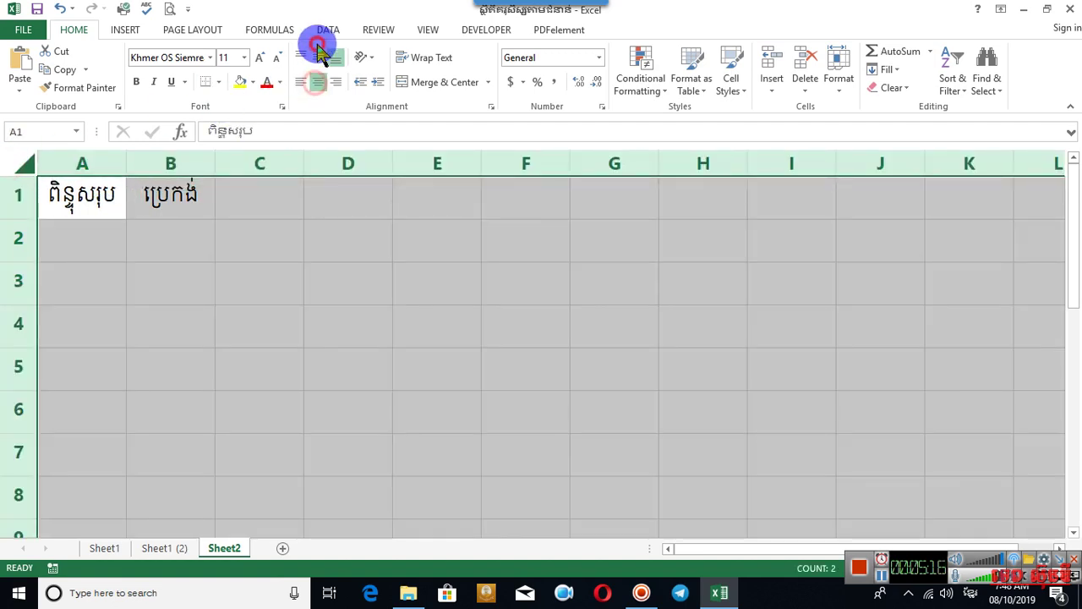
pyautogui.click(318, 56)
# Enter the intervals 20-30, 30-40, 40-50 and 50-60 in A2:A5
pyautogui.click(68, 244)
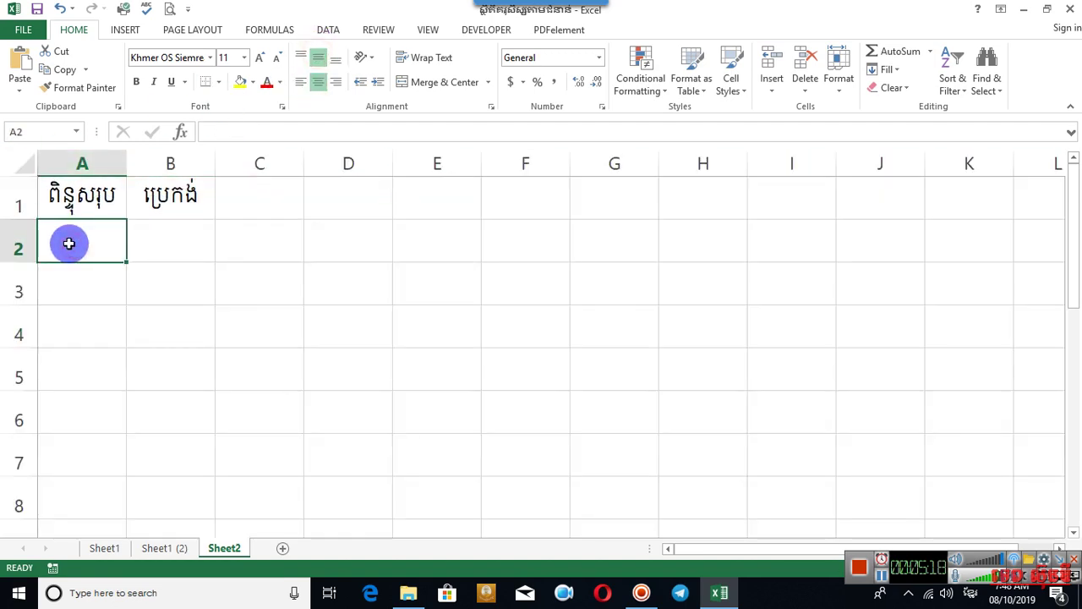
pyautogui.write('20-30')
pyautogui.press('Return')
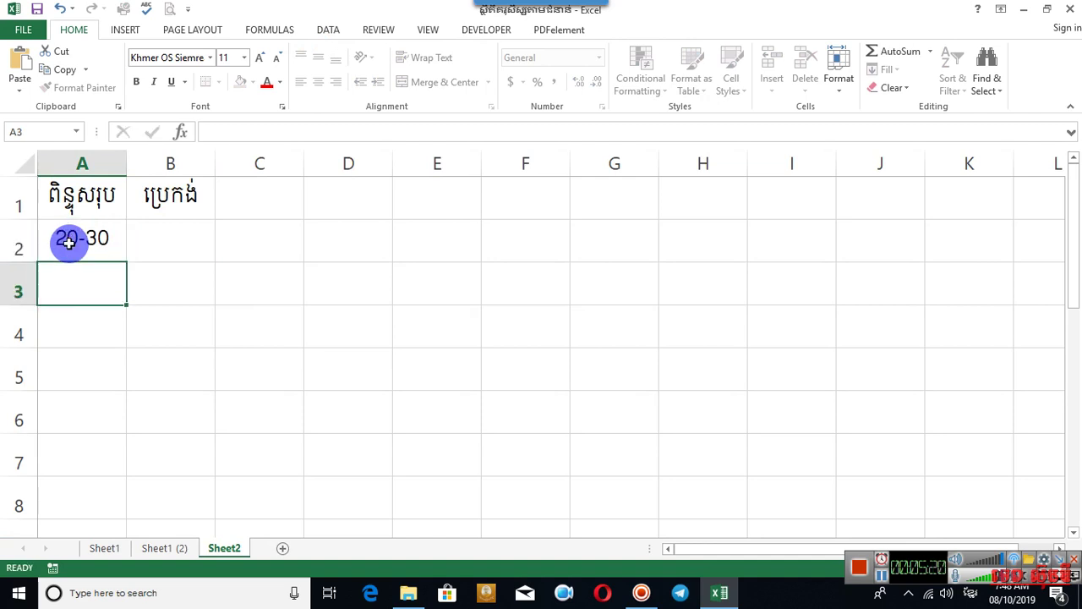
pyautogui.write('30')
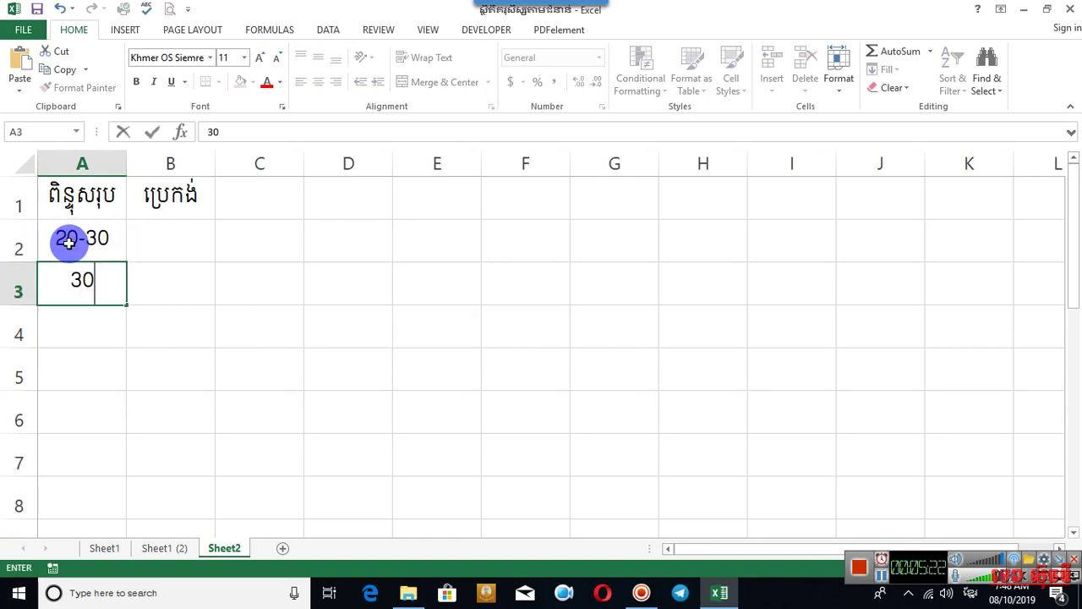
pyautogui.write('-40-')
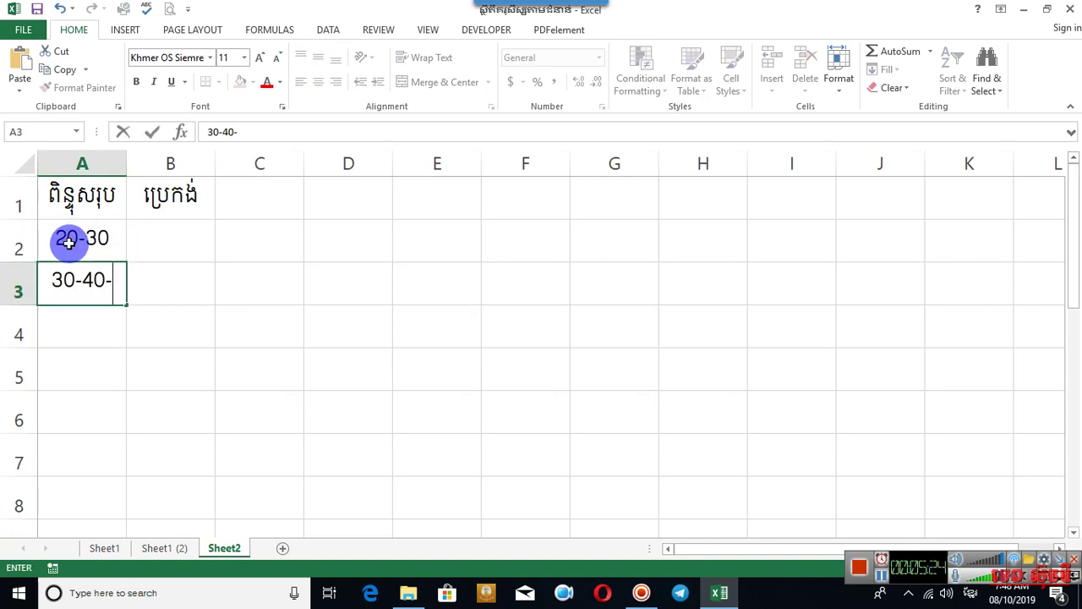
pyautogui.press('BackSpace')
pyautogui.press('Return')
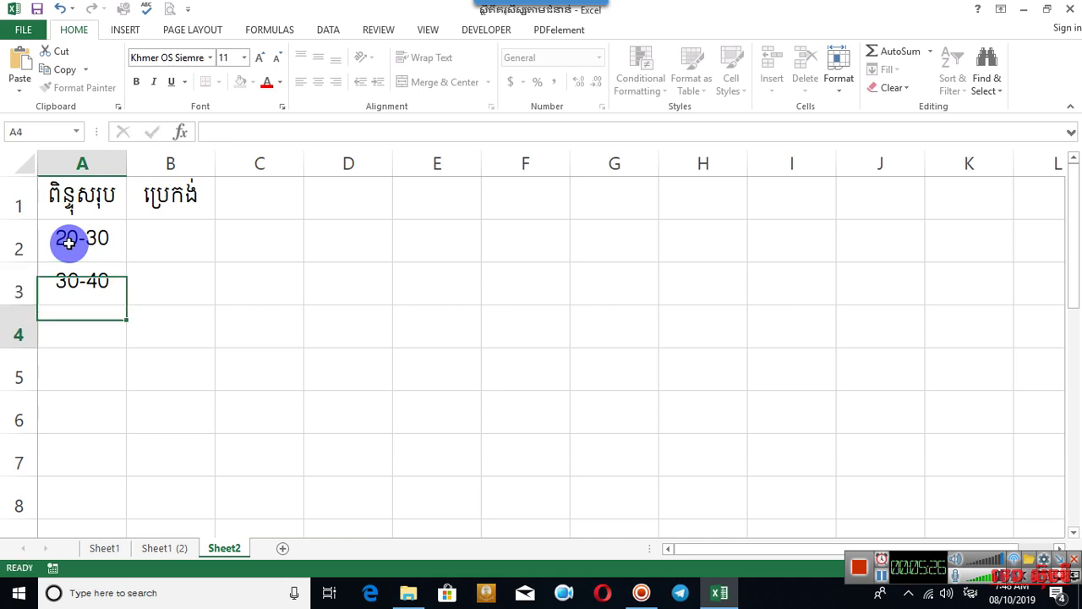
pyautogui.write('40-50')
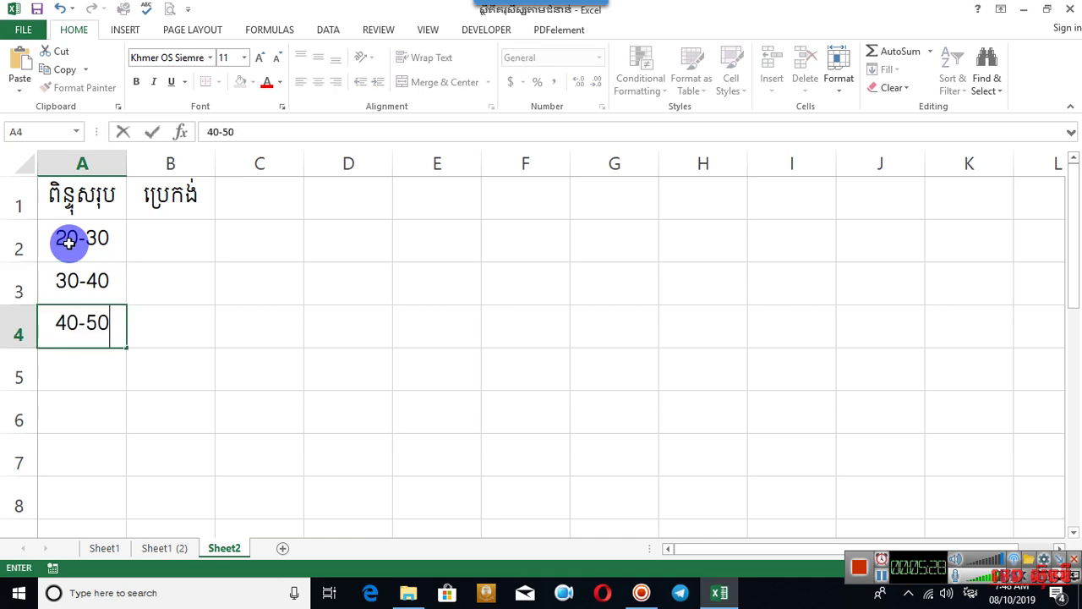
pyautogui.press('Return')
pyautogui.write('50-60')
pyautogui.press('Return')
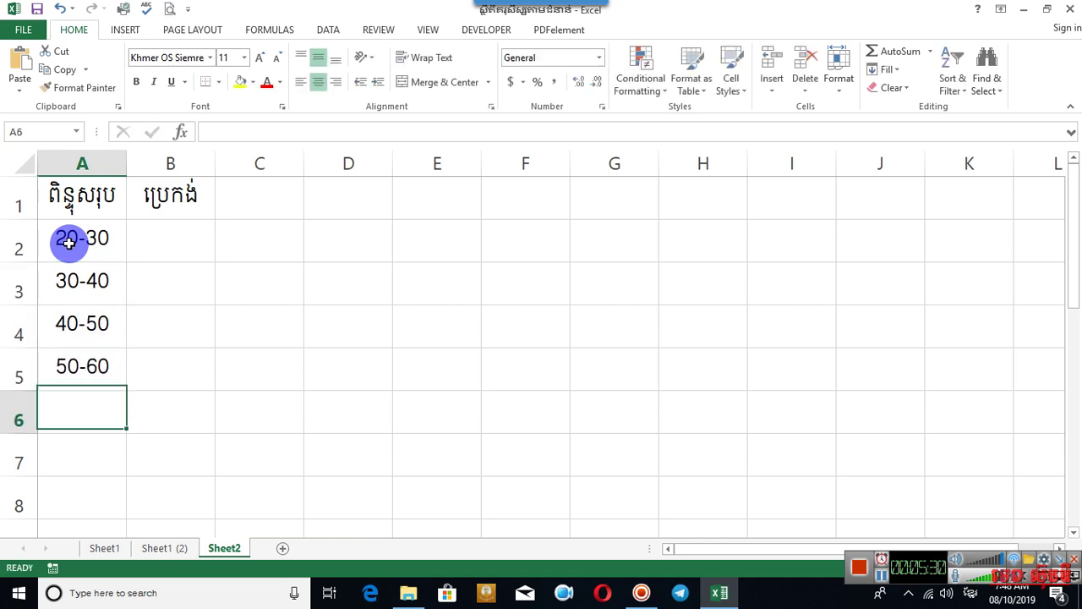
# Enter the intervals 60-70, 70-80, 80-100 and 100-110 in A6:A9
pyautogui.write('60-70')
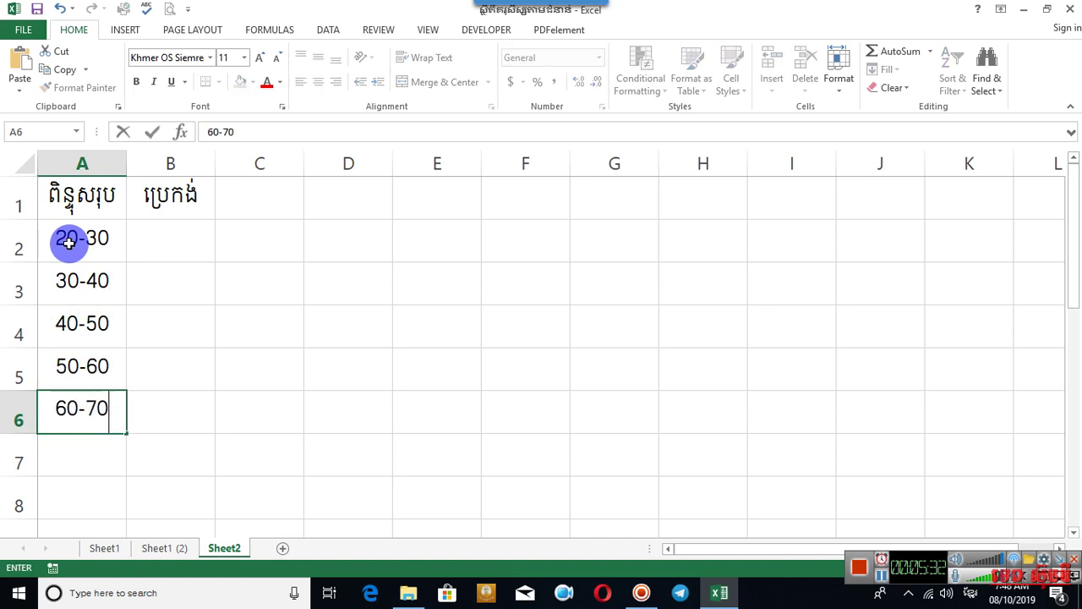
pyautogui.press('Return')
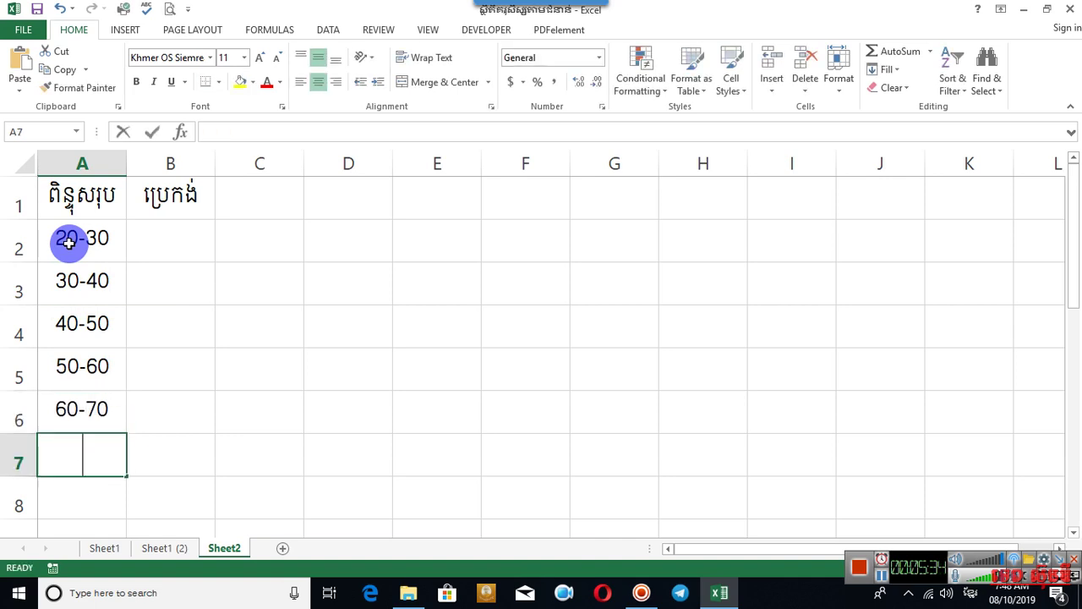
pyautogui.write('70-80')
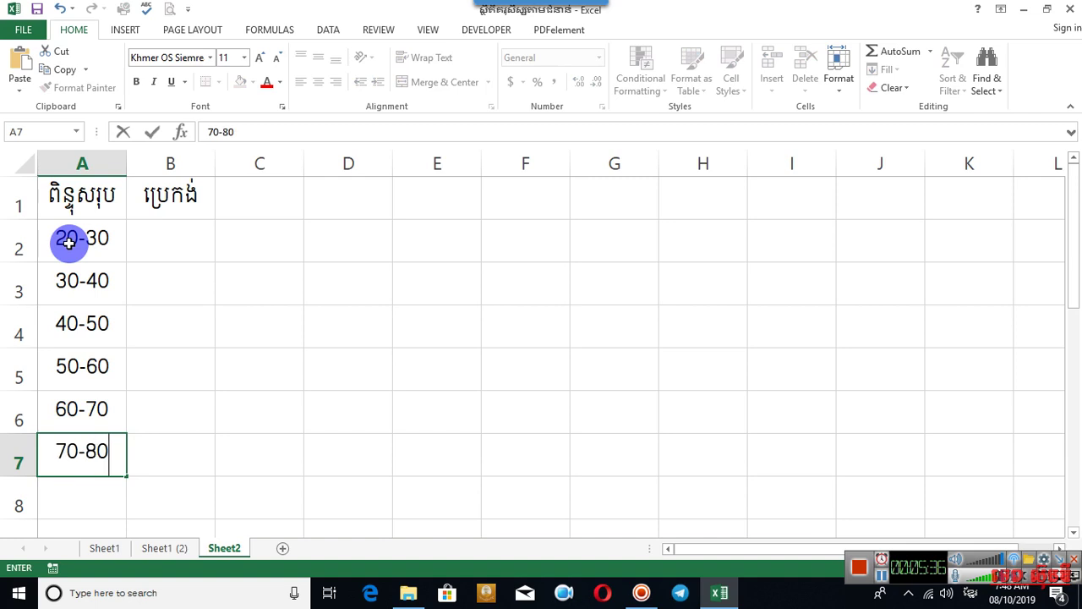
pyautogui.press('Return')
pyautogui.write('80')
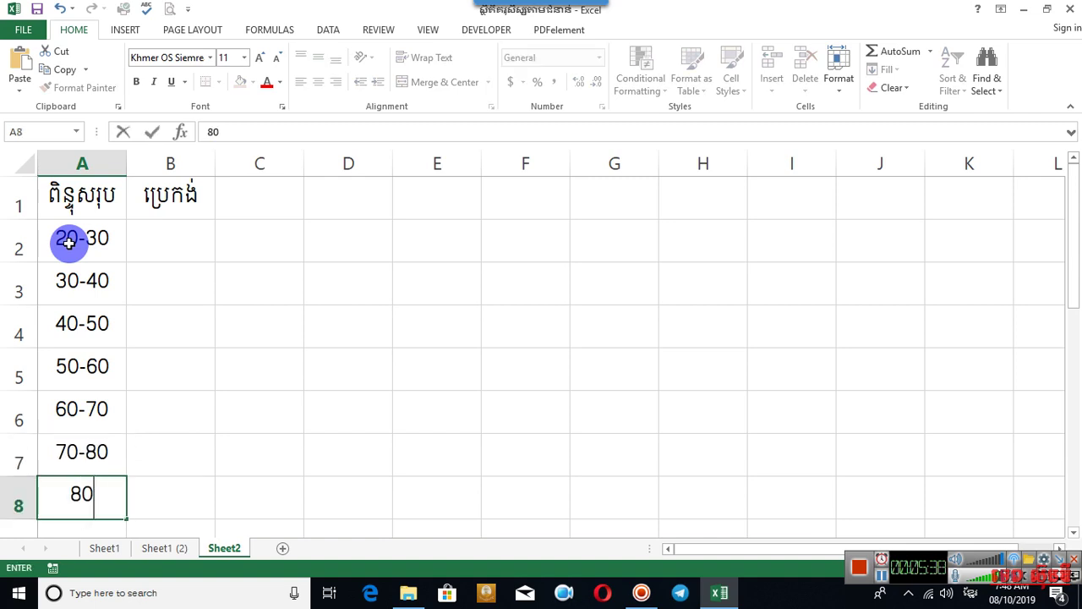
pyautogui.write('-100-')
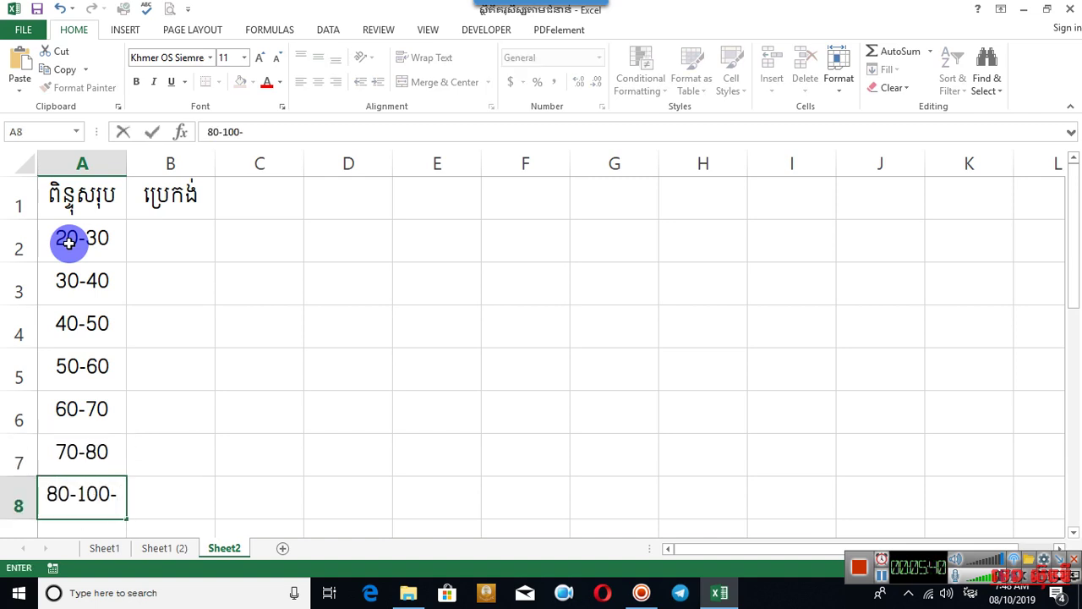
pyautogui.press('BackSpace')
pyautogui.press('Return')
pyautogui.write('100')
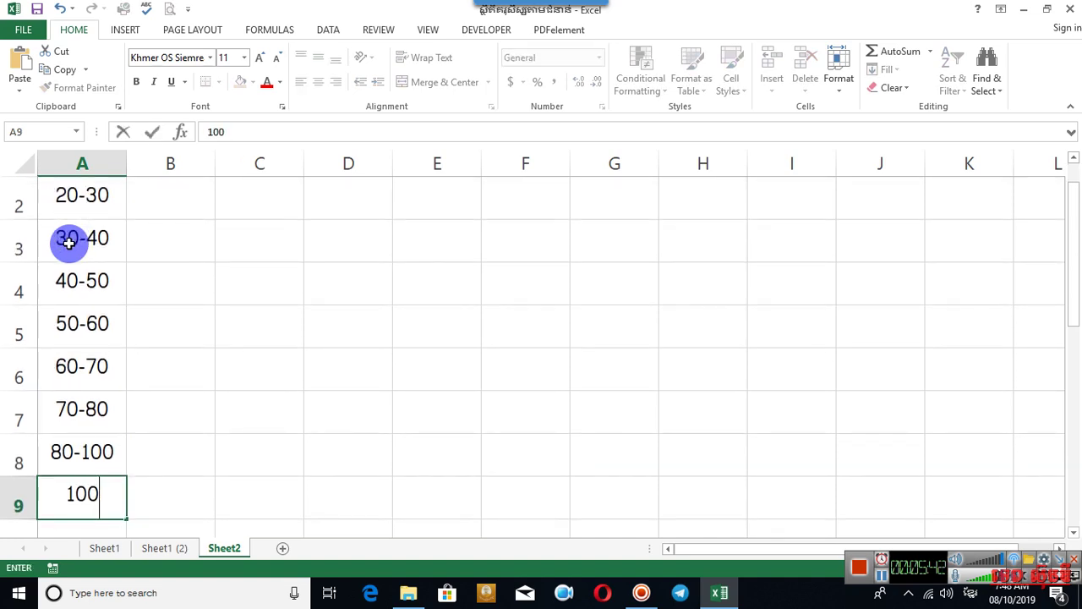
pyautogui.write('-110')
pyautogui.press('Return')
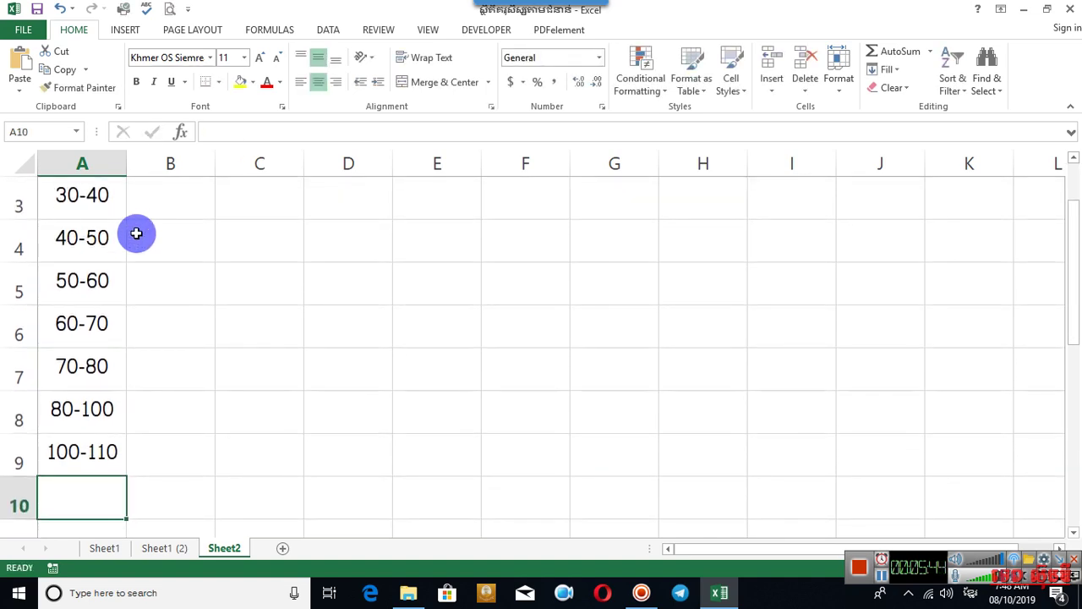
pyautogui.scroll(1, 166, 245)
# Enter the counts 1, 0, 1 and 1 in B2:B5
pyautogui.click(166, 245)
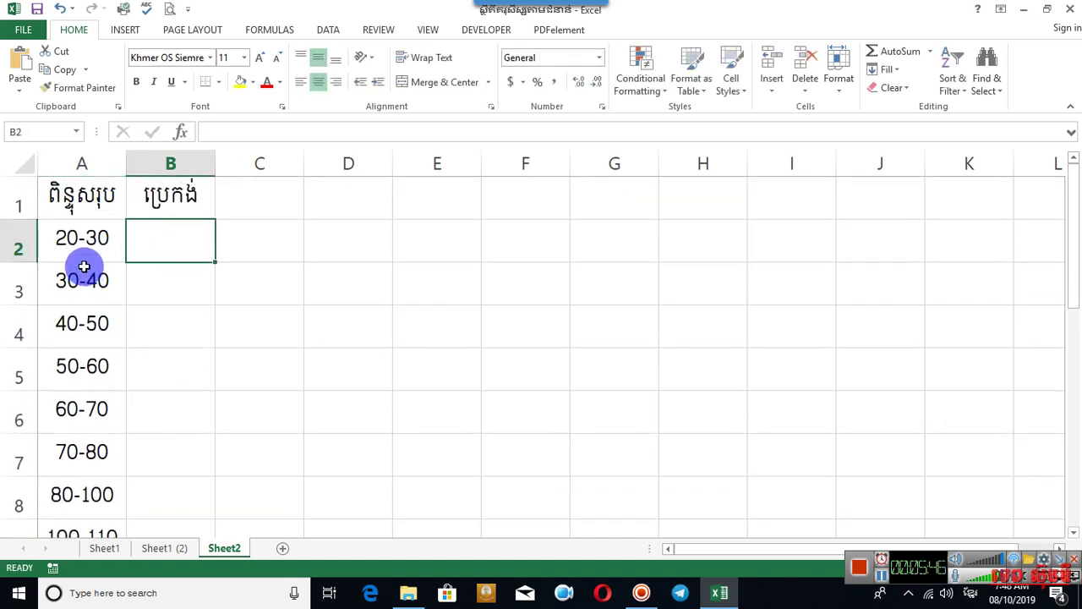
pyautogui.click(86, 238)
pyautogui.click(185, 248)
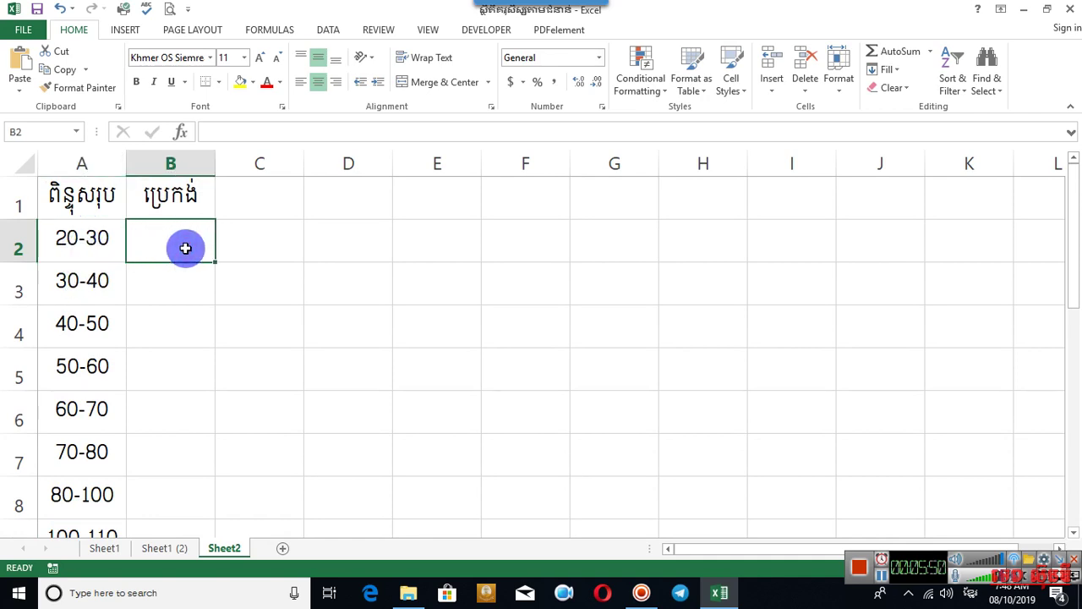
pyautogui.write('1')
pyautogui.press('Return')
pyautogui.write('0')
pyautogui.press('Return')
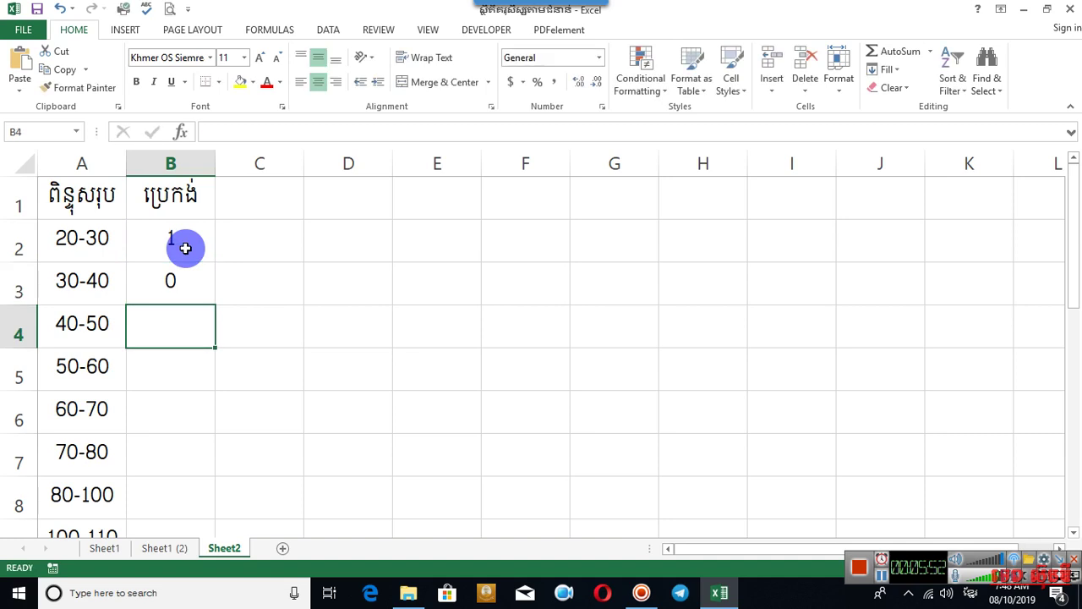
pyautogui.write('1')
pyautogui.press('Return')
pyautogui.write('1')
pyautogui.press('Return')
# Enter the counts 3, 10, 5, 7 and 2 in B6:B10, then return to B2
pyautogui.write('3')
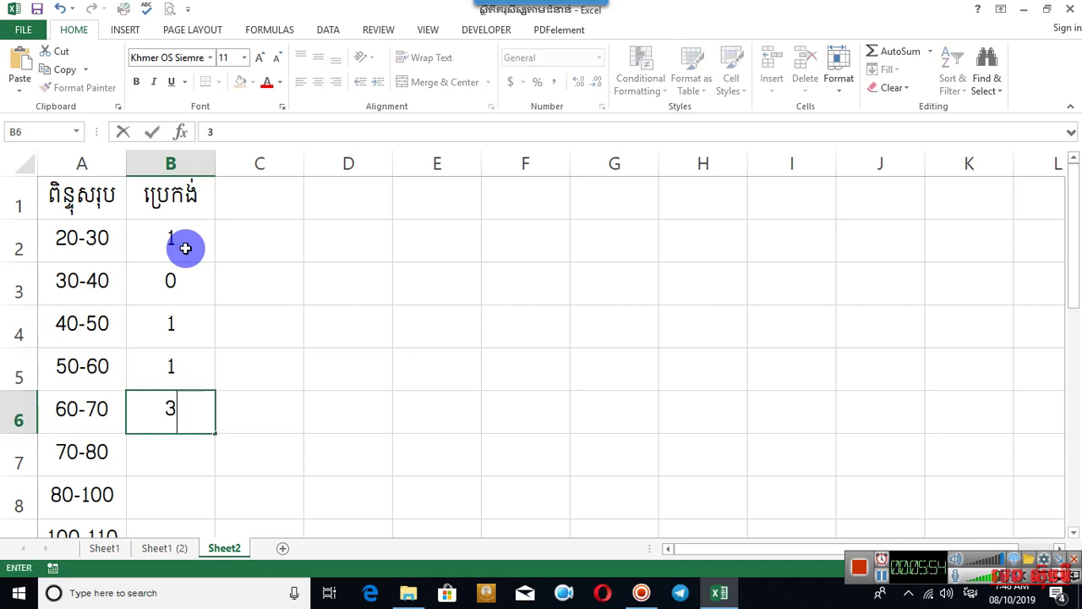
pyautogui.press('Return')
pyautogui.write('10')
pyautogui.press('Return')
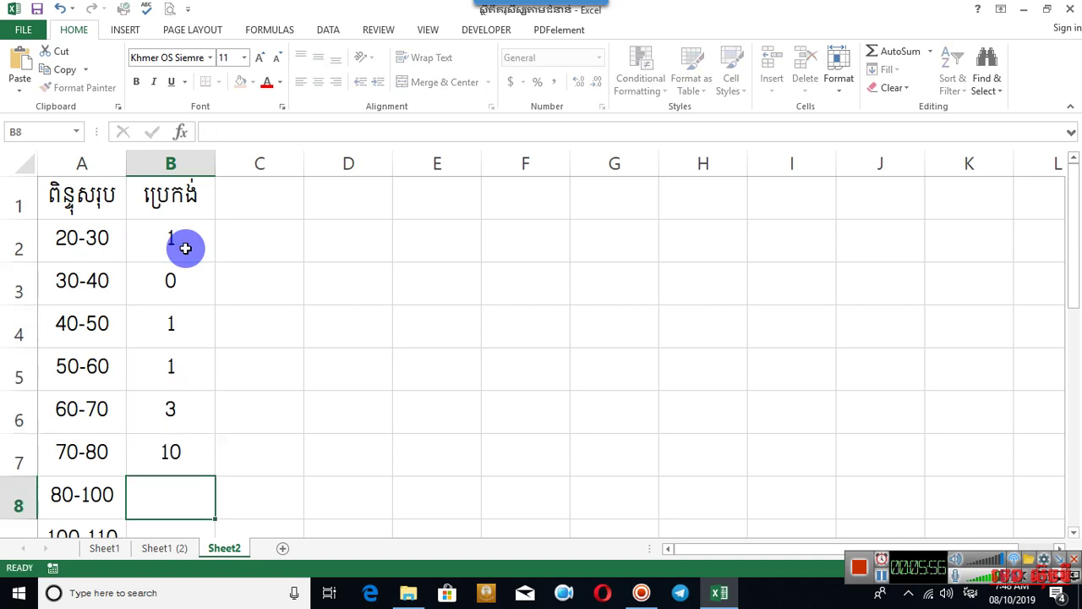
pyautogui.write('5')
pyautogui.press('Return')
pyautogui.write('7')
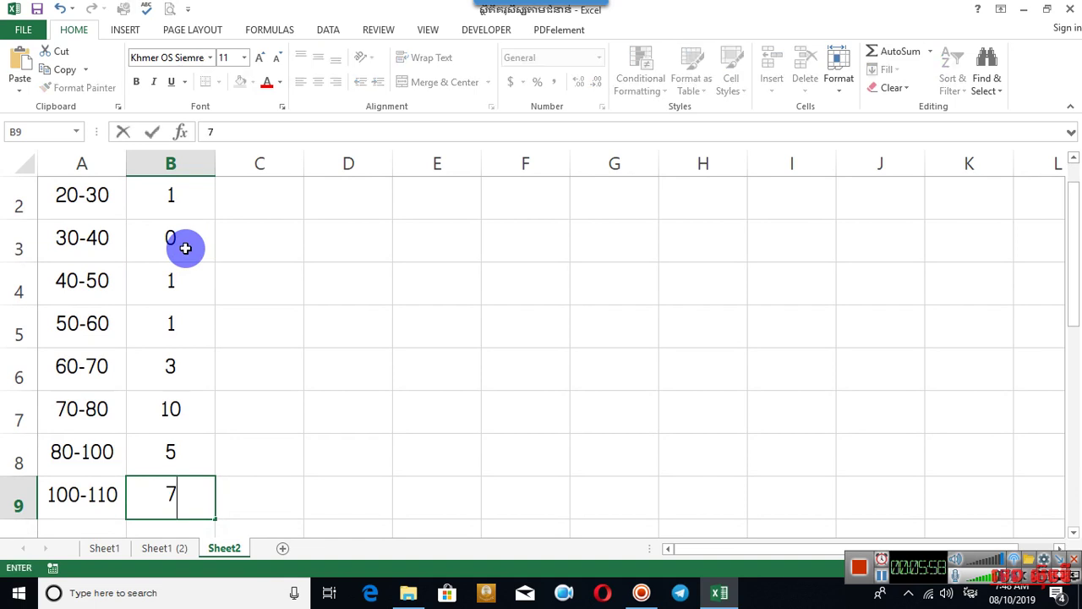
pyautogui.press('Return')
pyautogui.write('2')
pyautogui.press('Return')
pyautogui.scroll(1, 186, 248)
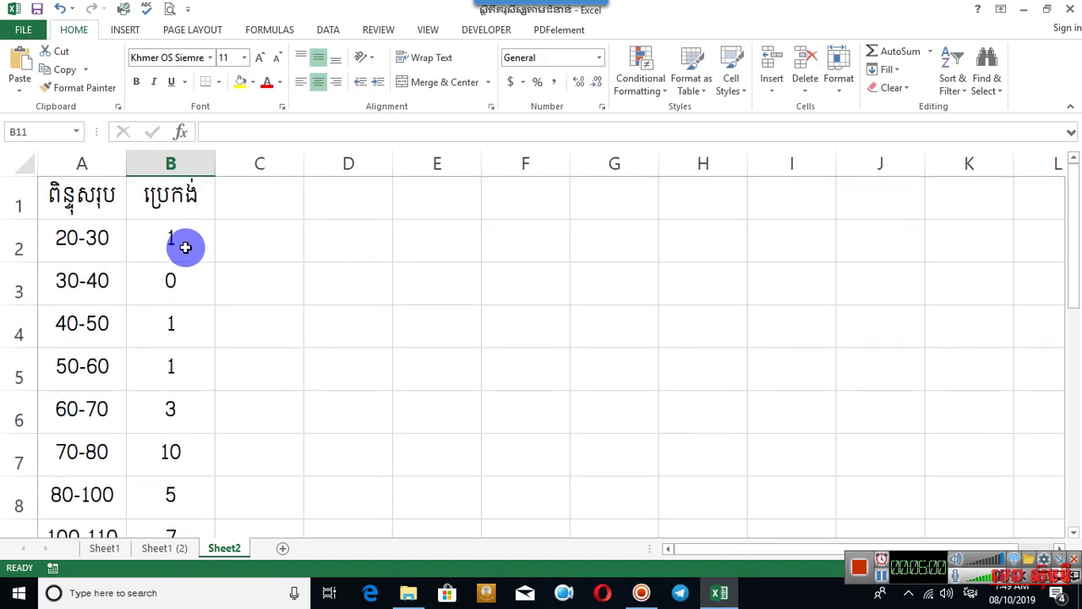
pyautogui.click(189, 238)
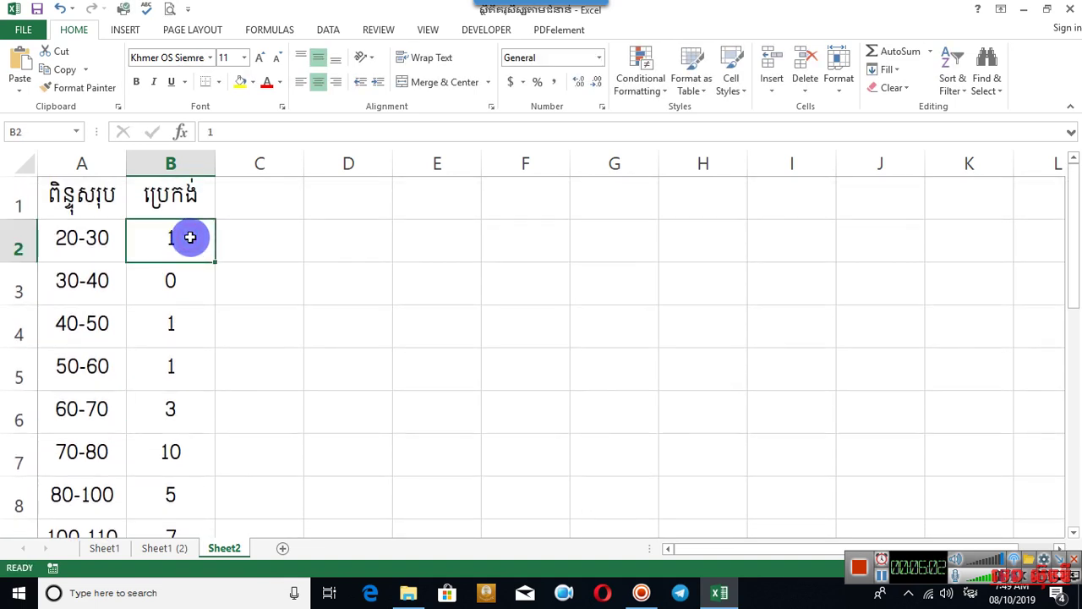
# Step down through the counts in column B to check them
pyautogui.press('Return')
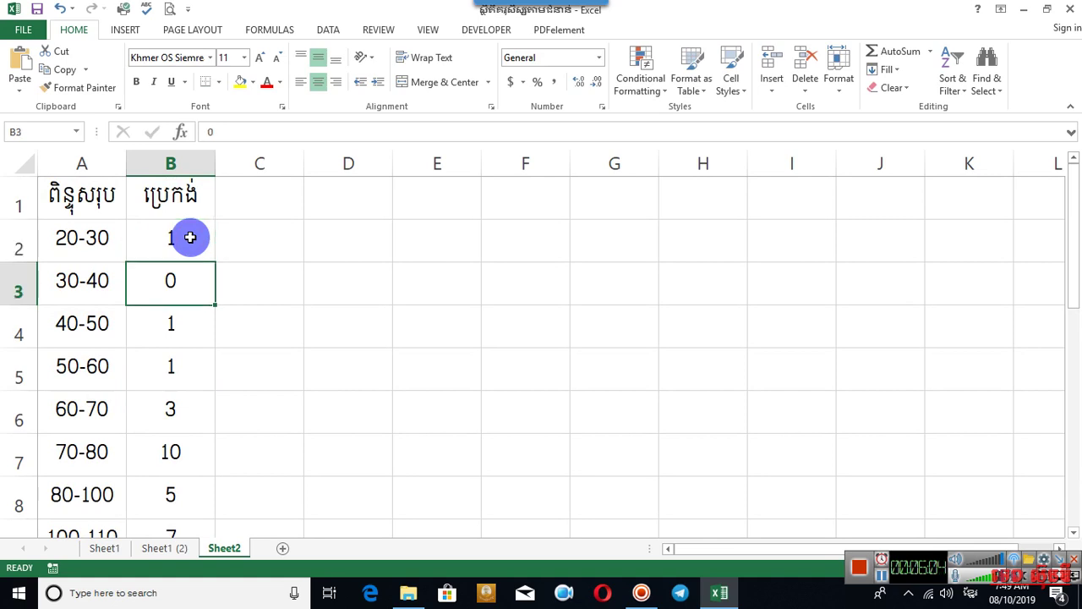
pyautogui.press('Return')
pyautogui.press('Return')
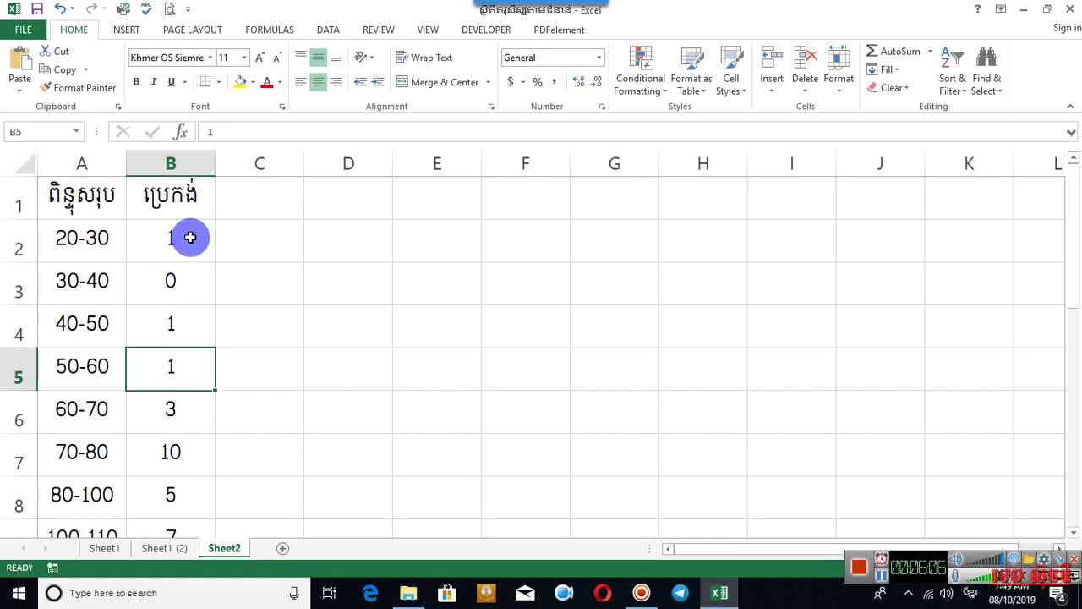
pyautogui.press('Return')
pyautogui.press('Return')
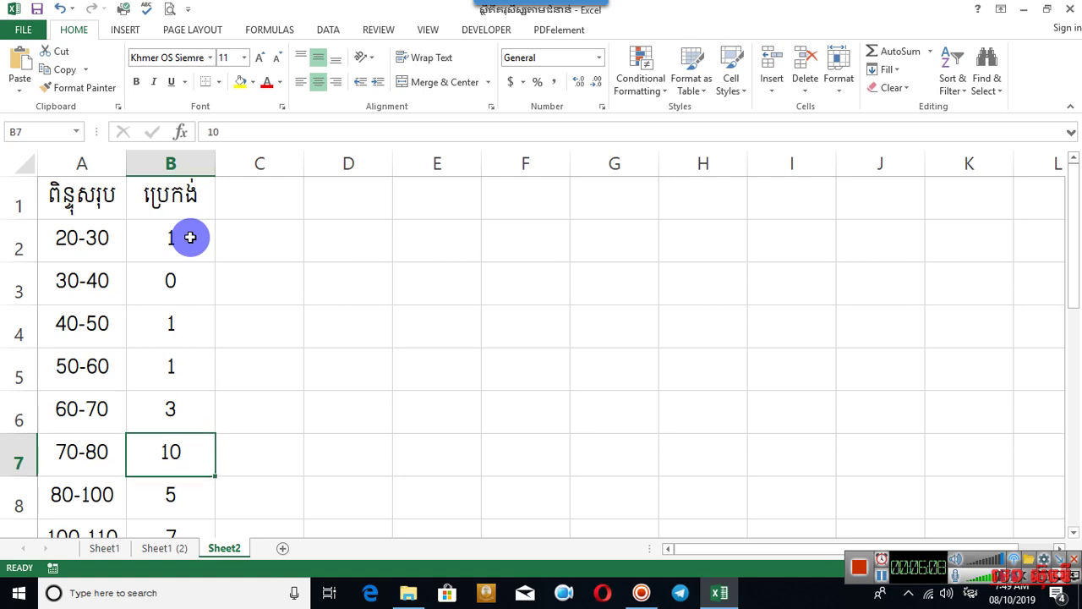
pyautogui.press('Return')
pyautogui.press('Return')
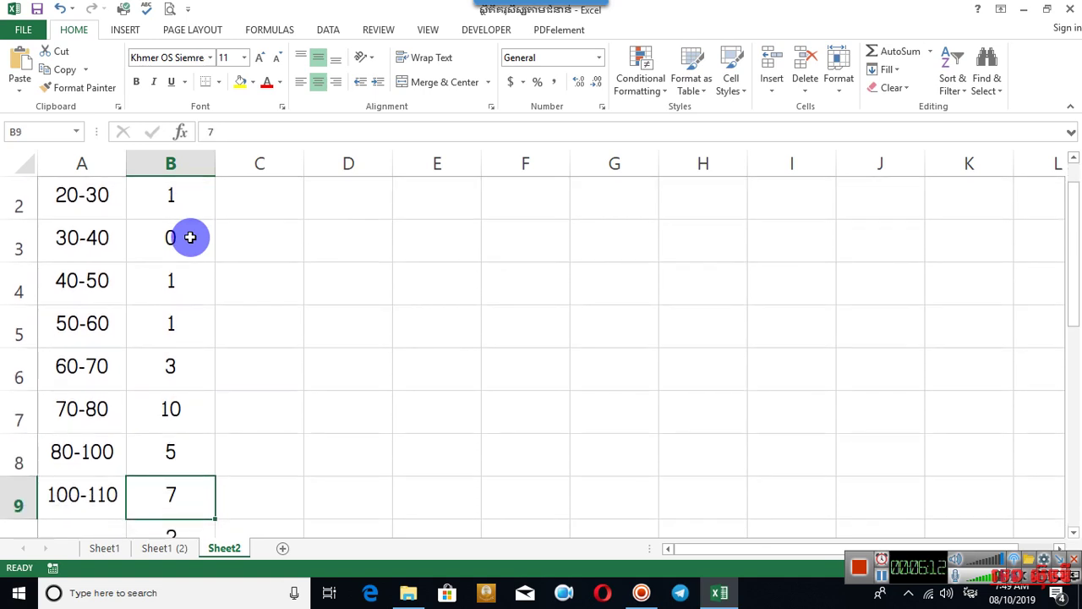
pyautogui.press('Return')
pyautogui.scroll(1, 191, 238)
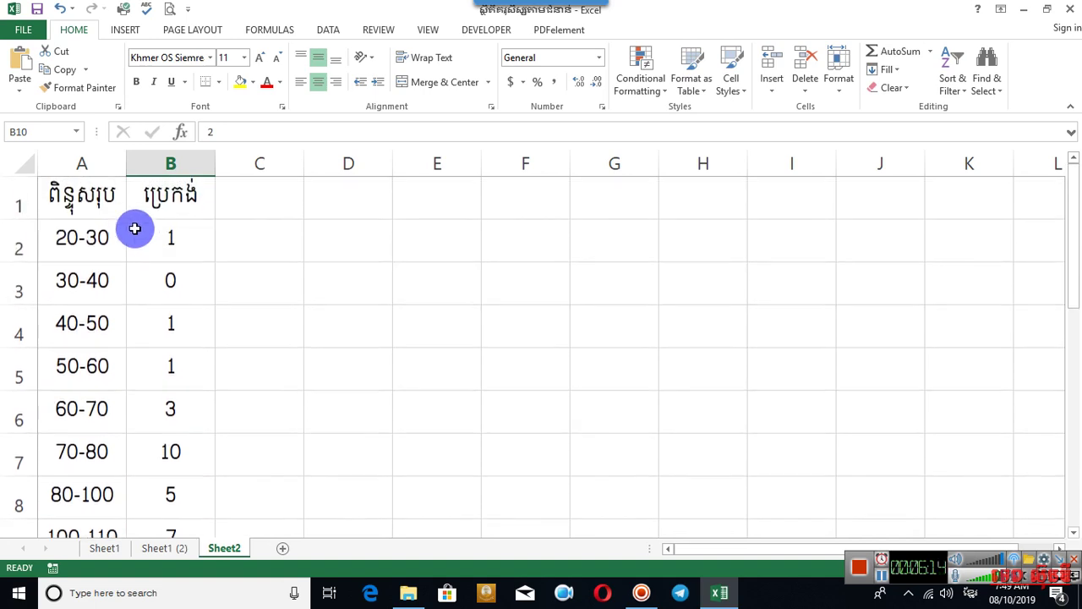
# Review the intervals in column A and change A8 to 80-90
pyautogui.click(57, 253)
pyautogui.press('Down')
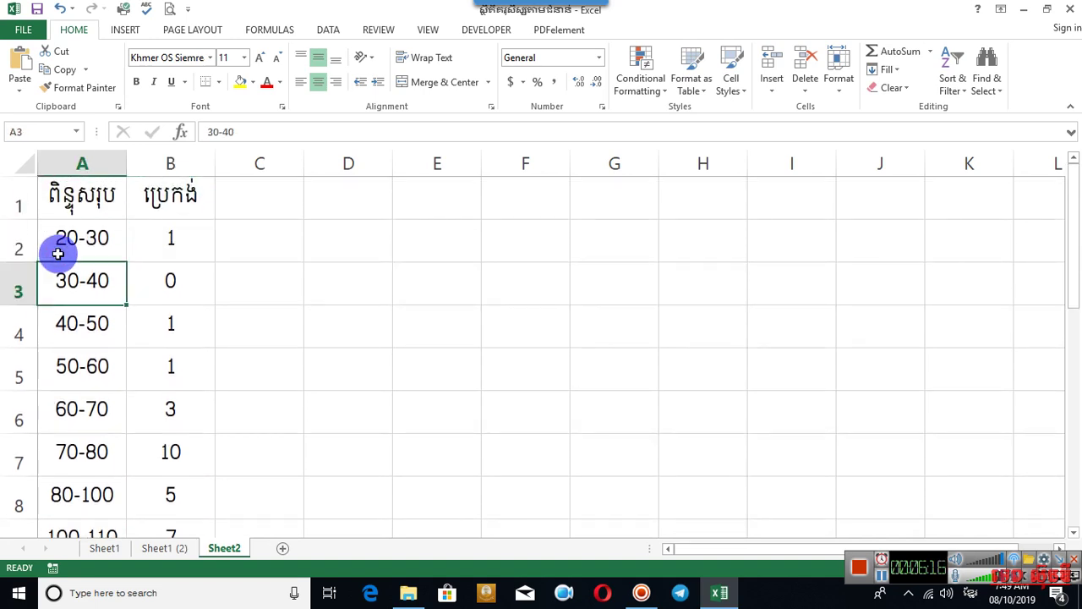
pyautogui.press('Down')
pyautogui.press('Down')
pyautogui.press('Down')
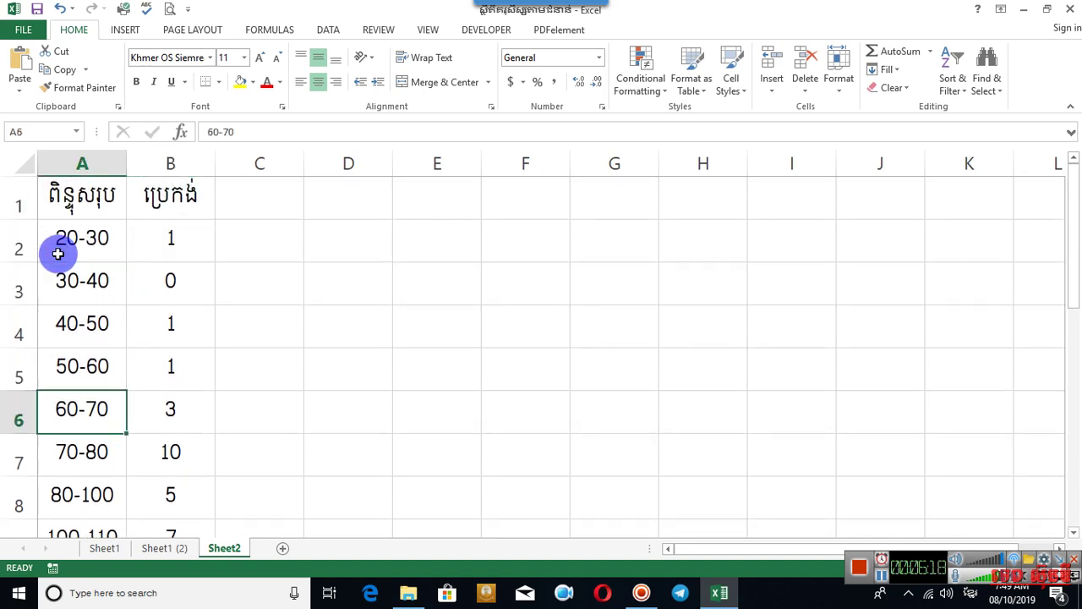
pyautogui.press('Down')
pyautogui.press('Down')
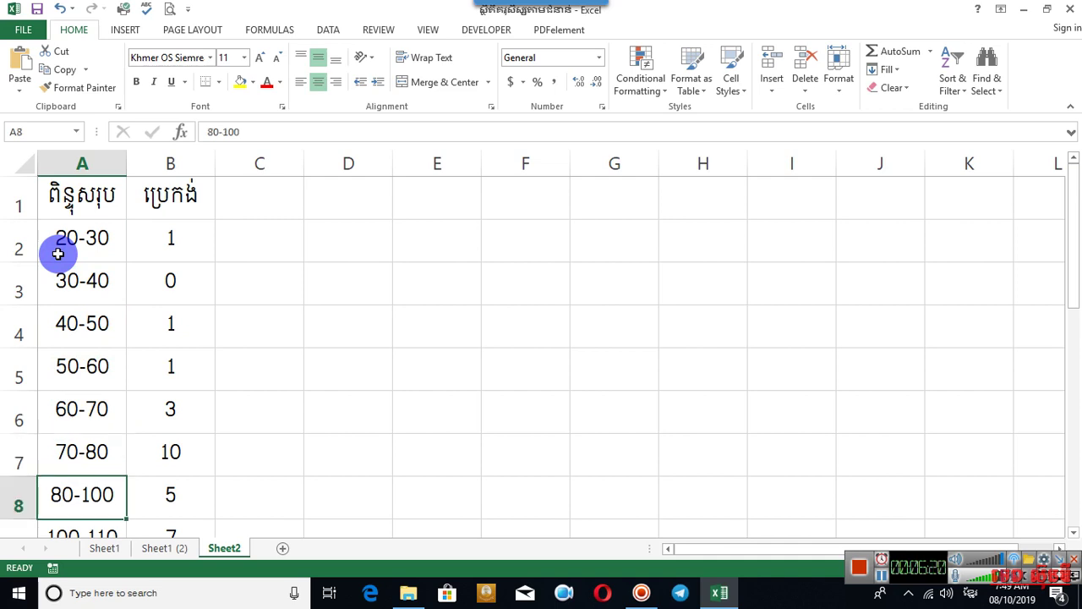
pyautogui.write('80')
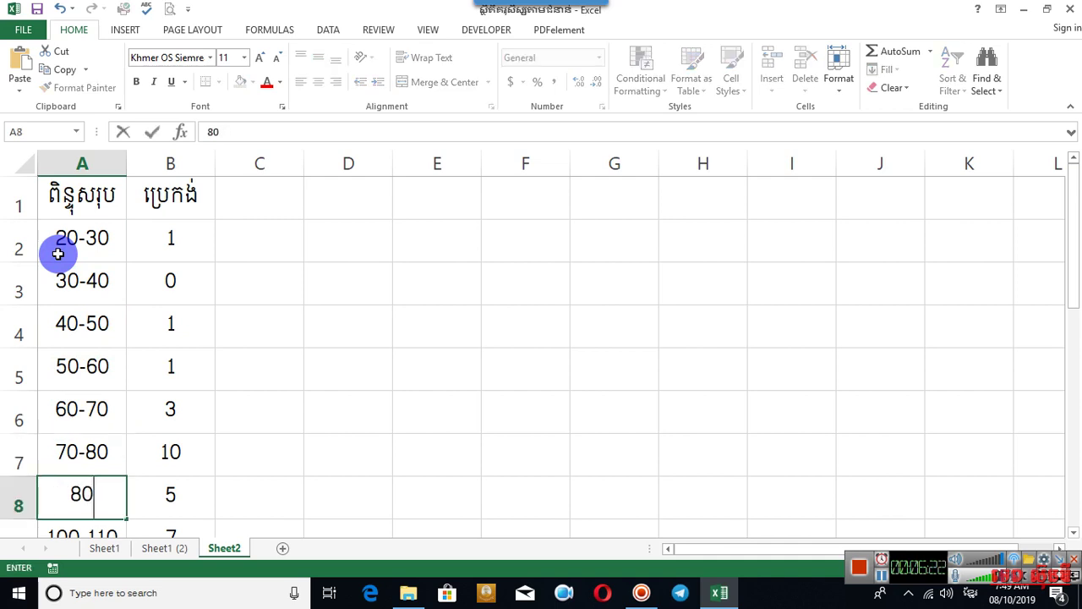
pyautogui.write('290')
pyautogui.press('Return')
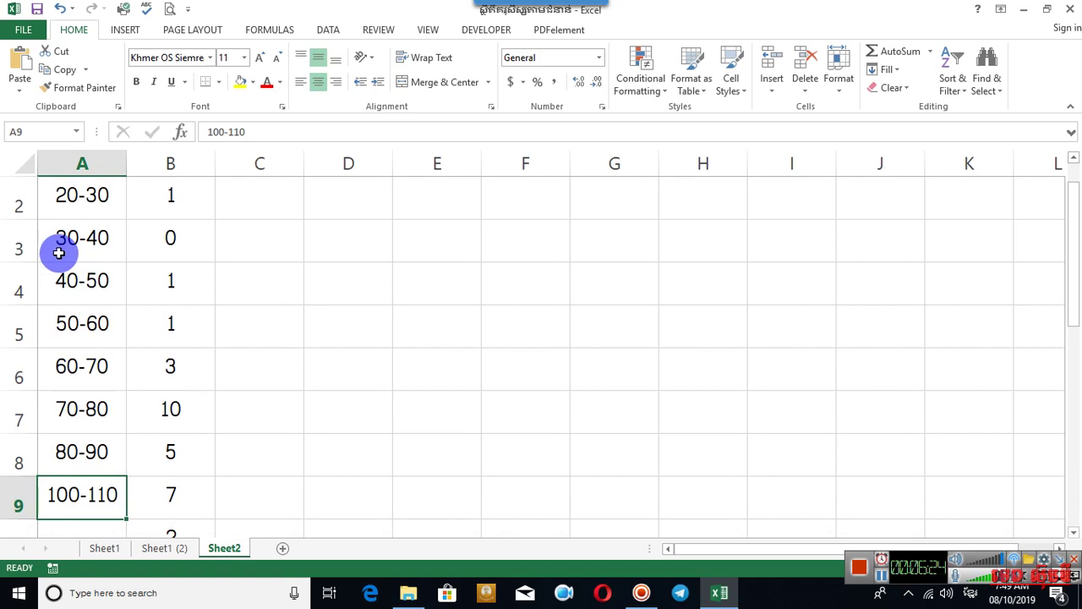
# Copy 100-110 from A9 into A10 and change A9 to 90-100
pyautogui.scroll(-1, 58, 252)
pyautogui.hotkey('ctrl', 'c')
pyautogui.click(96, 409)
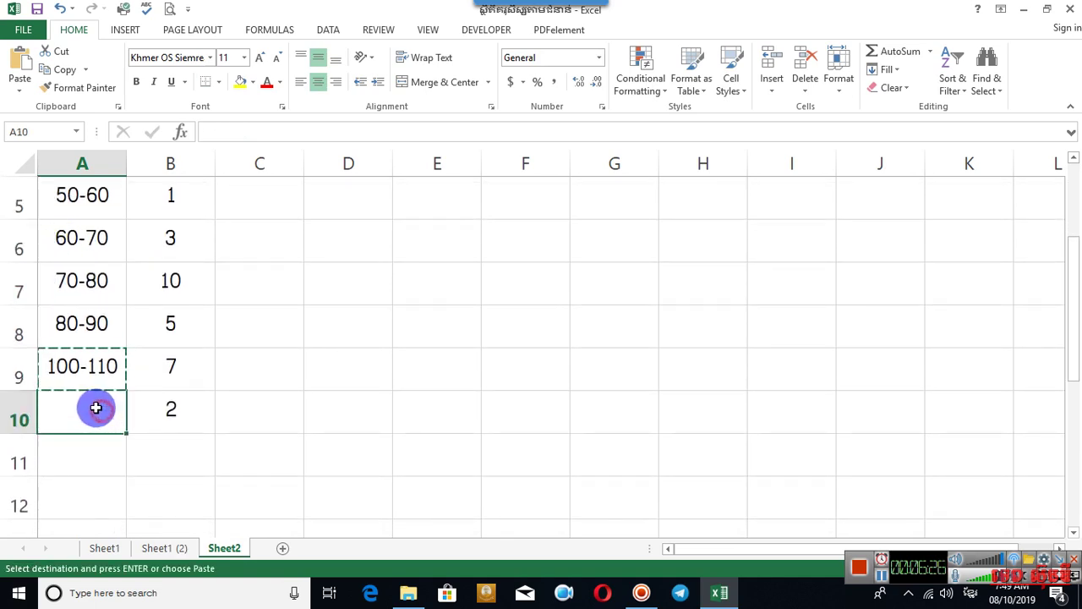
pyautogui.hotkey('ctrl', 'v')
pyautogui.click(72, 364)
pyautogui.write('90')
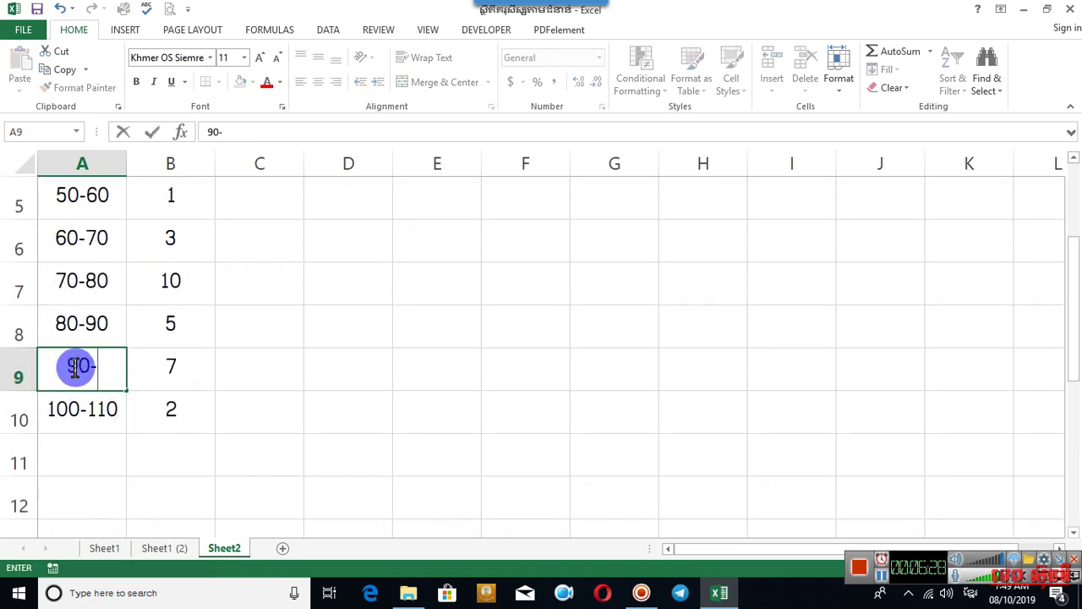
pyautogui.write('0')
pyautogui.write('00')
pyautogui.press('Return')
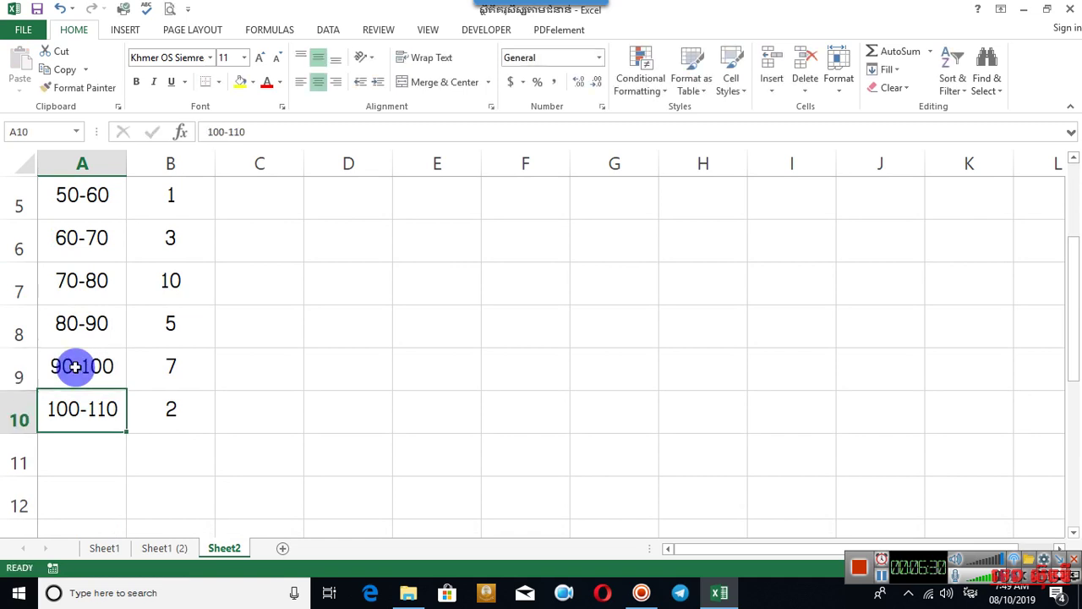
pyautogui.scroll(2, 87, 364)
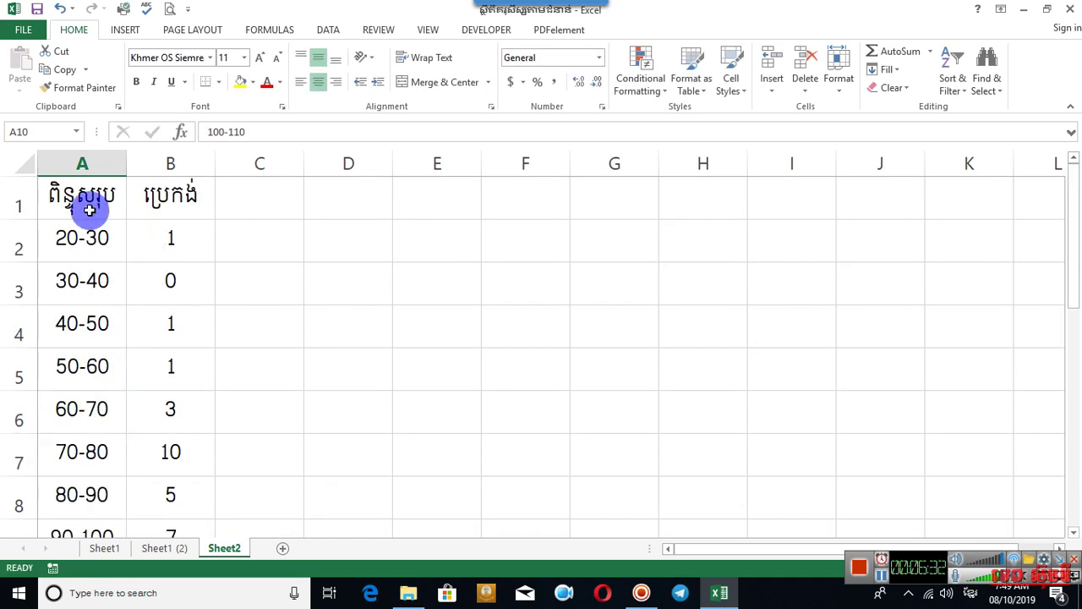
# Select the table A1:B11 and insert a Clustered Column chart after comparing Pie and Clustered Bar
pyautogui.moveTo(93, 203)
pyautogui.mouseDown()
pyautogui.moveTo(169, 562)
pyautogui.moveTo(161, 376)
pyautogui.mouseUp()
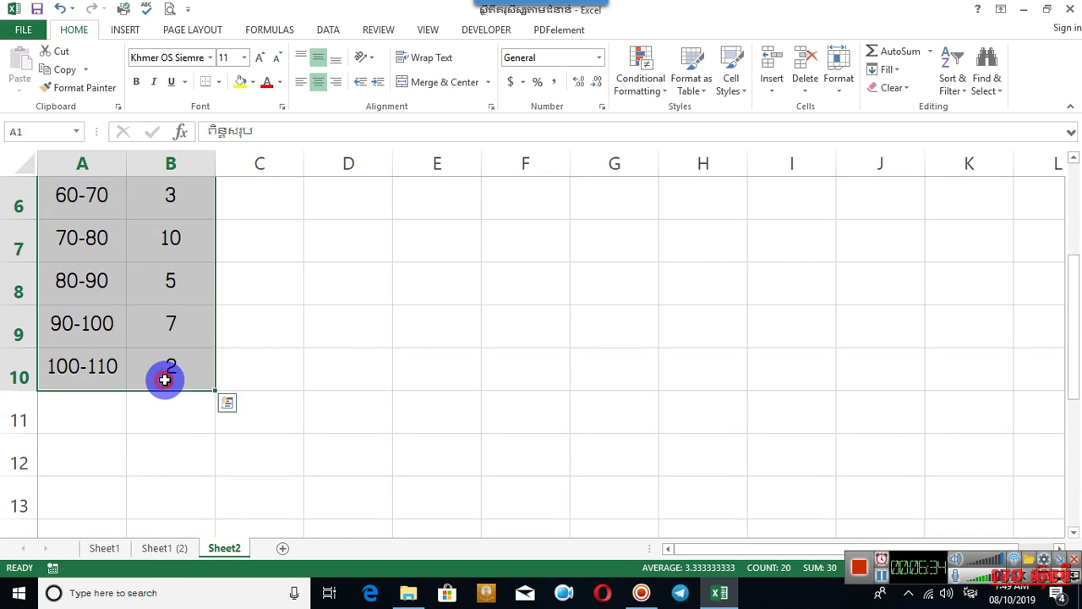
pyautogui.click(125, 30)
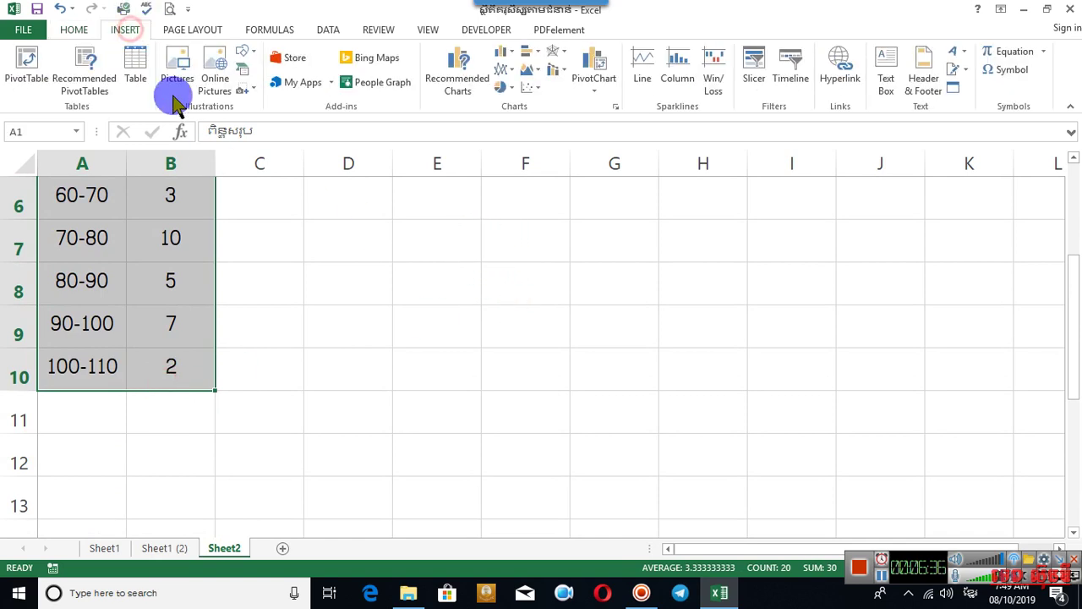
pyautogui.click(616, 108)
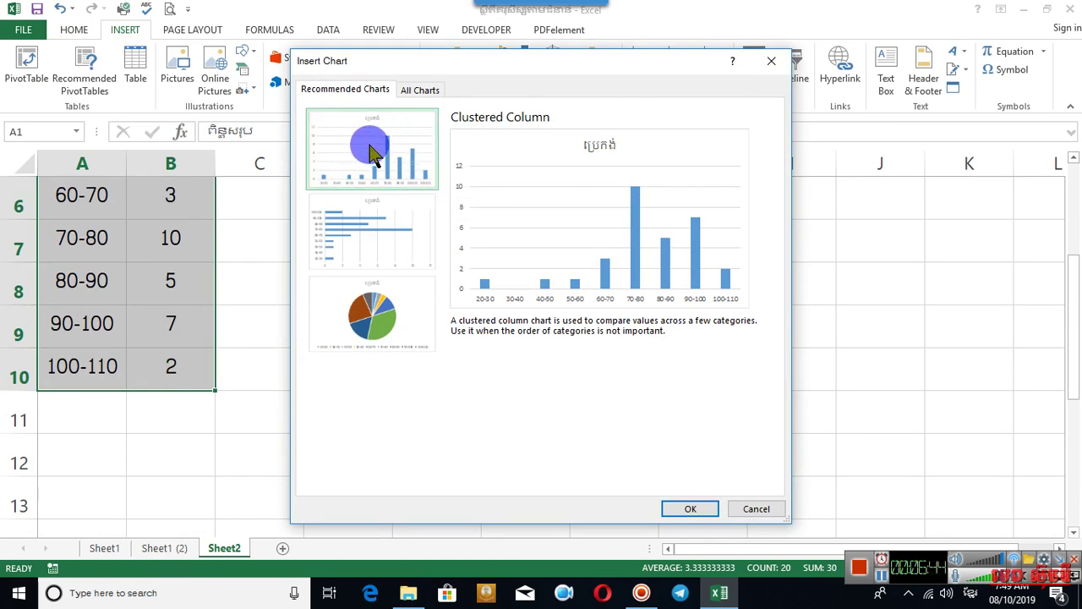
pyautogui.click(387, 313)
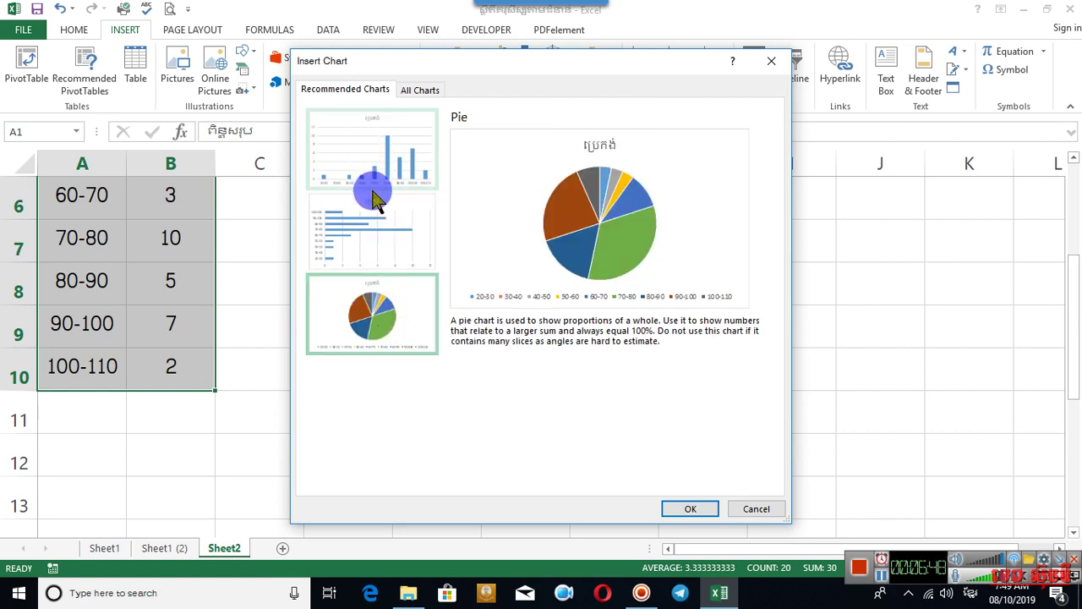
pyautogui.click(376, 242)
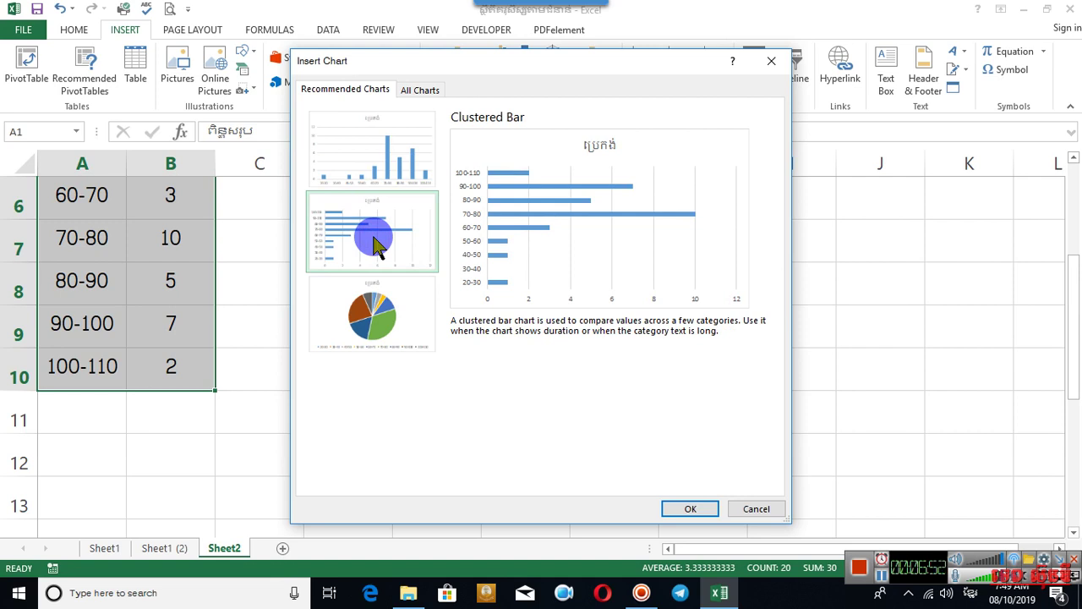
pyautogui.click(361, 148)
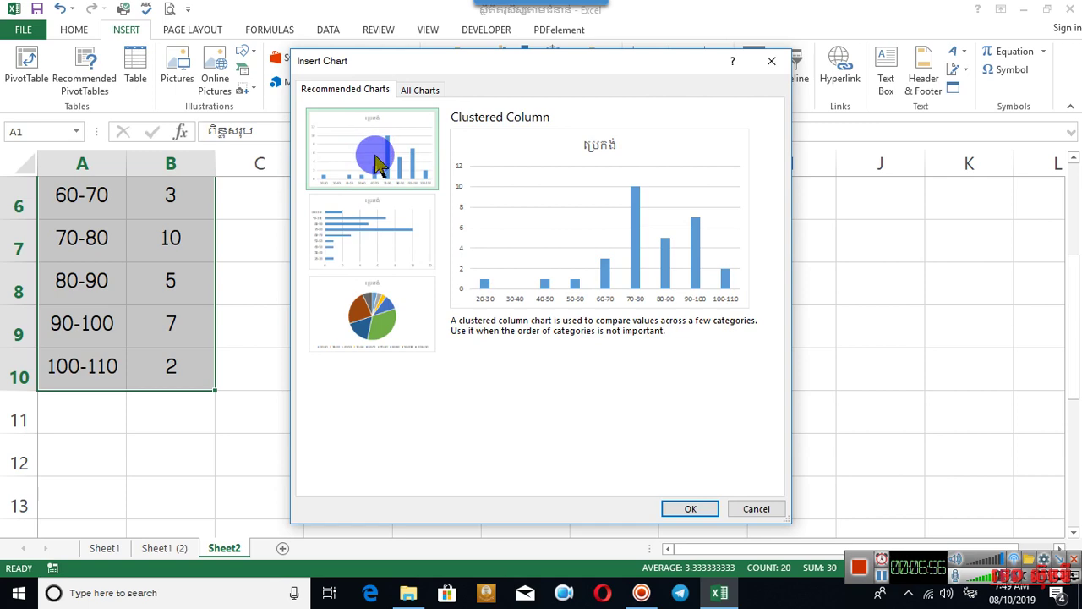
pyautogui.click(689, 510)
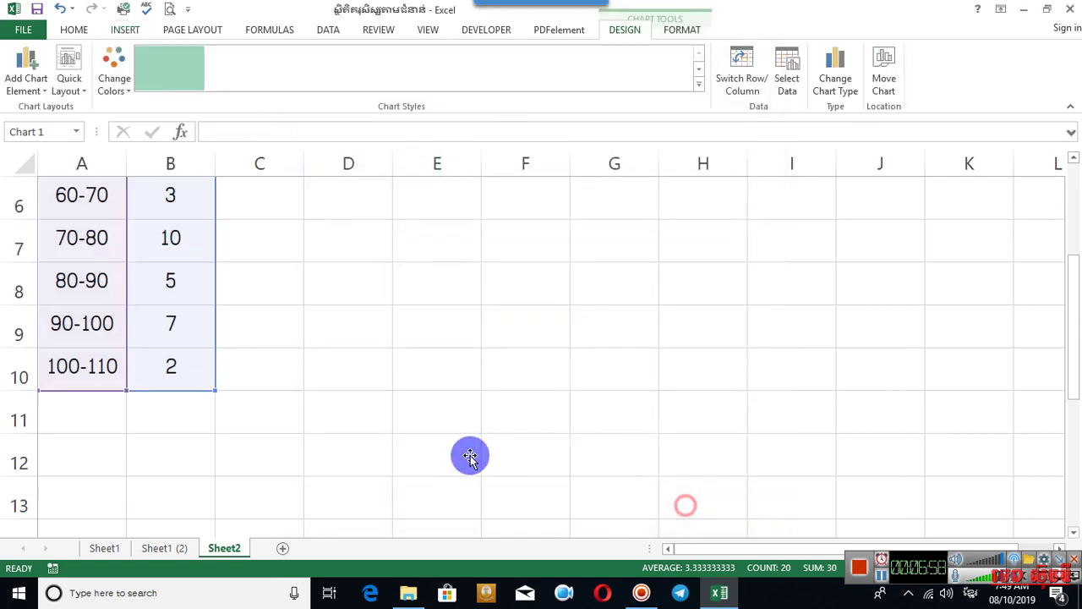
pyautogui.scroll(-1, 648, 338)
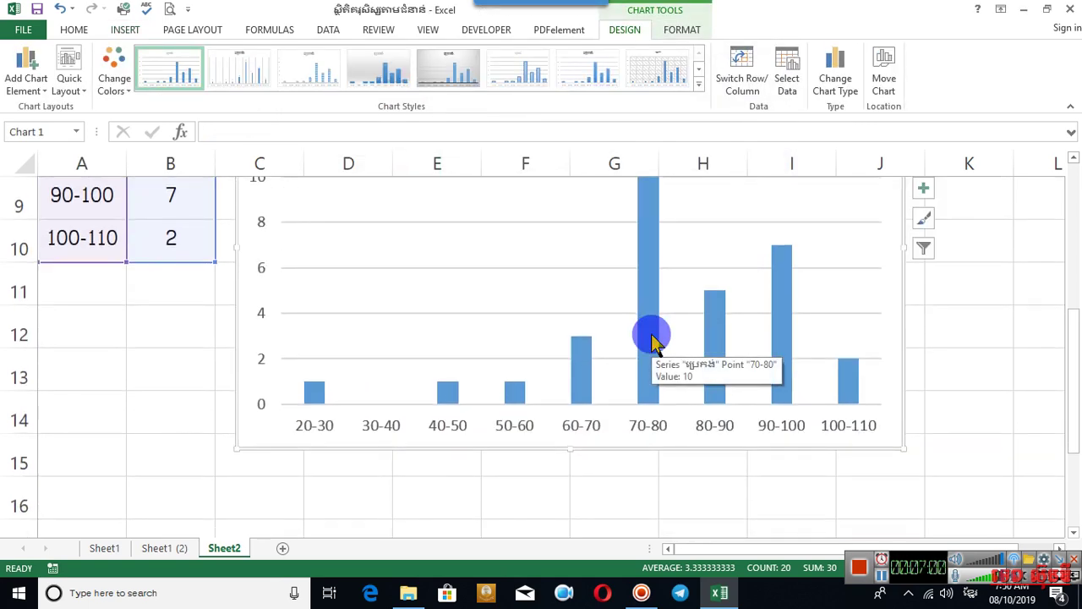
pyautogui.scroll(1, 651, 338)
pyautogui.scroll(-2, 651, 338)
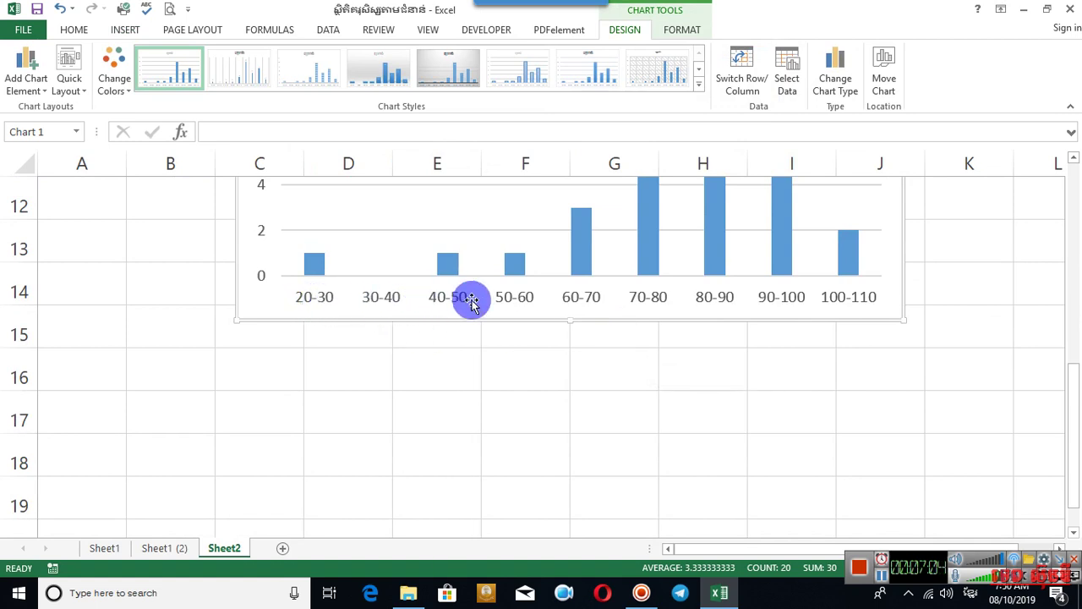
pyautogui.scroll(2, 596, 300)
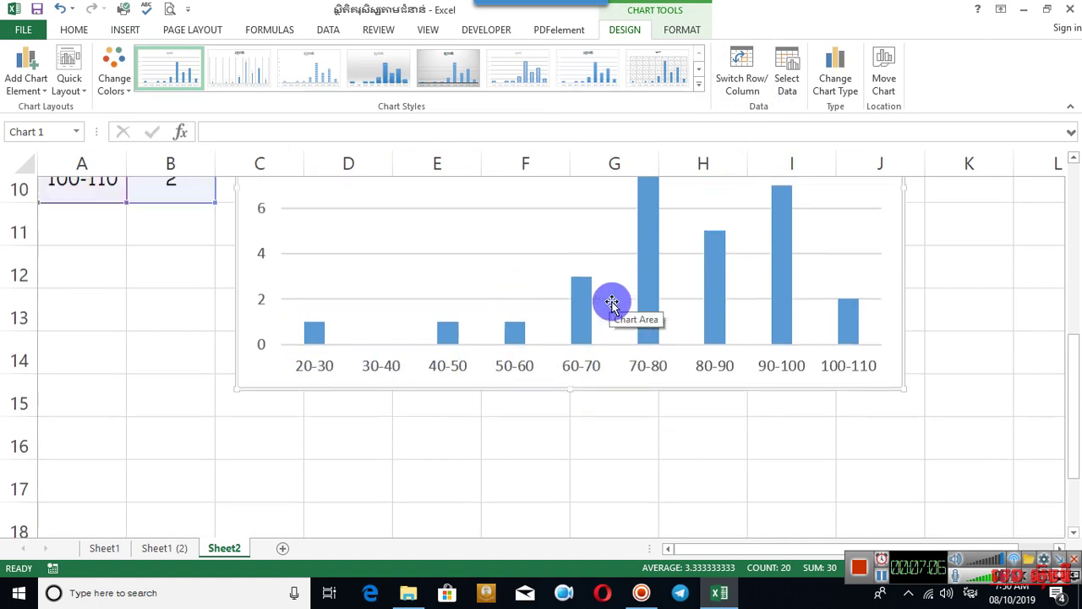
pyautogui.scroll(-1, 456, 330)
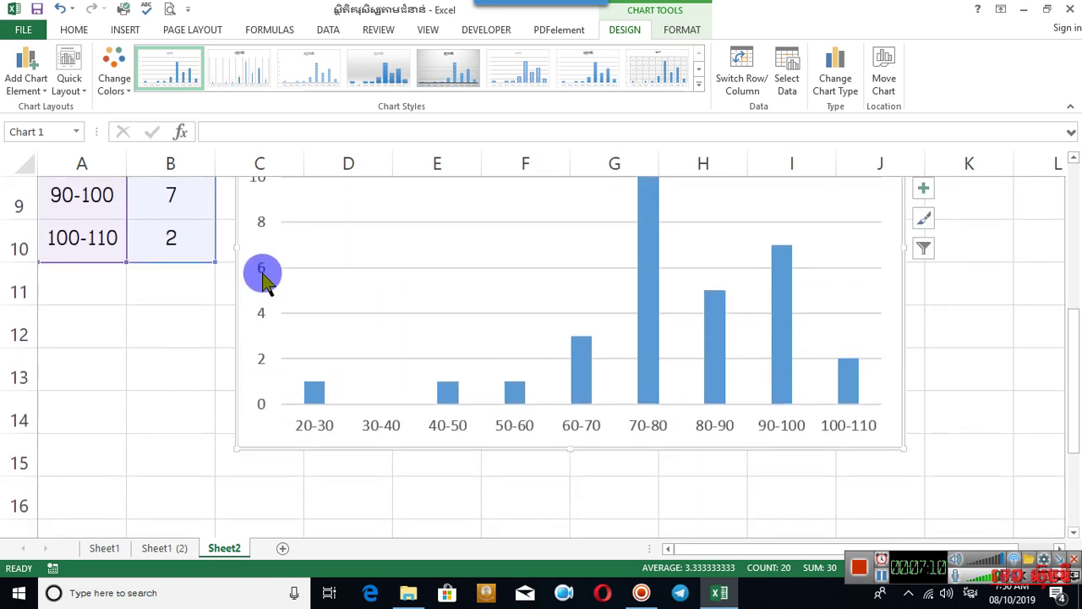
pyautogui.scroll(1, 268, 279)
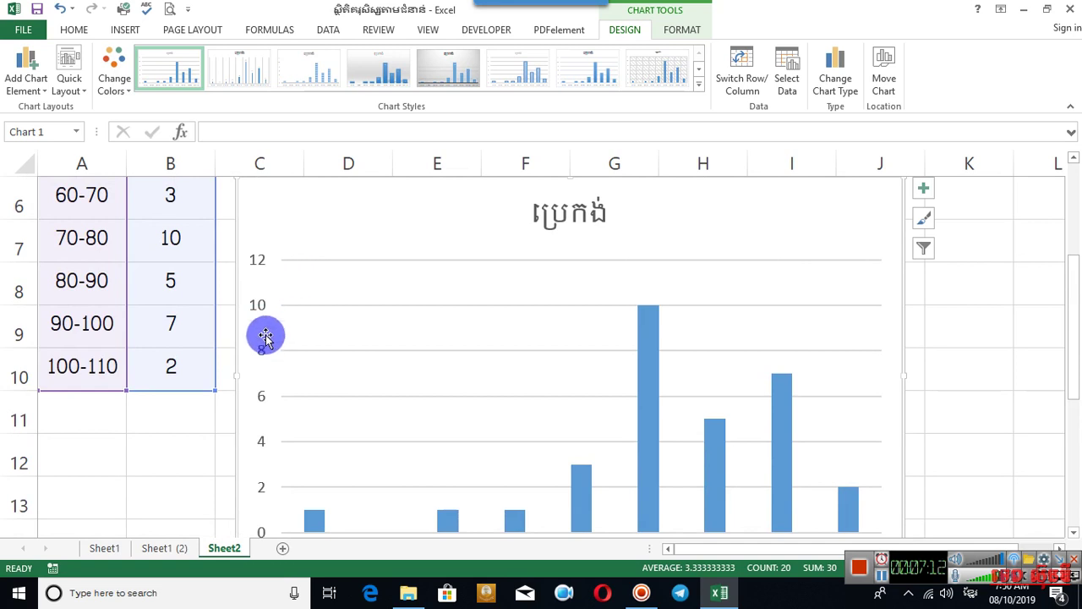
# Set the vertical axis Major unit to 1 in the Format Axis pane
pyautogui.doubleClick(258, 309)
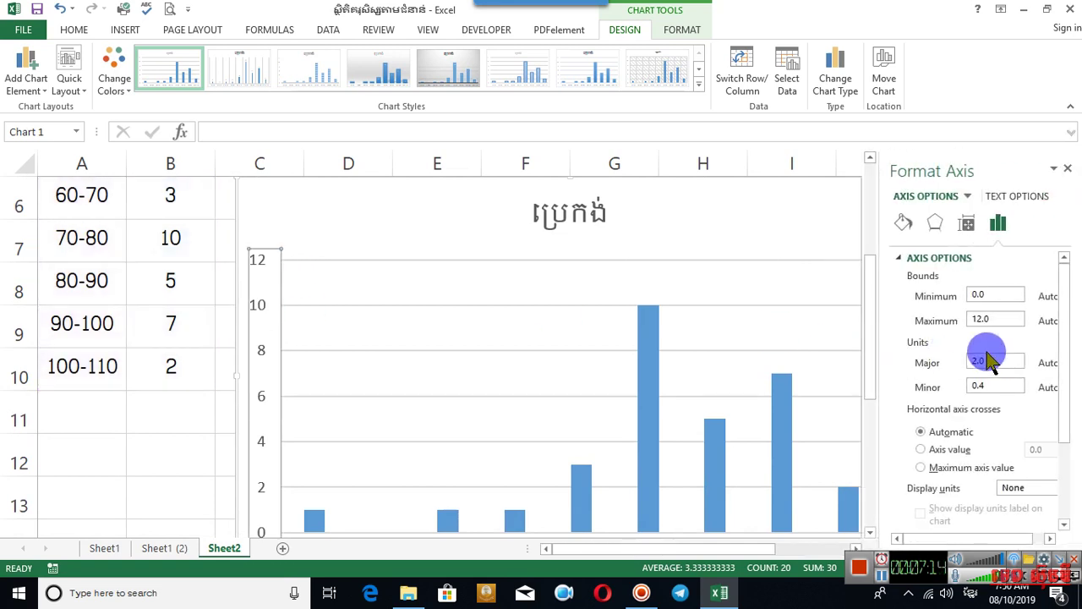
pyautogui.moveTo(998, 362); pyautogui.dragTo(957, 363)
pyautogui.write('1')
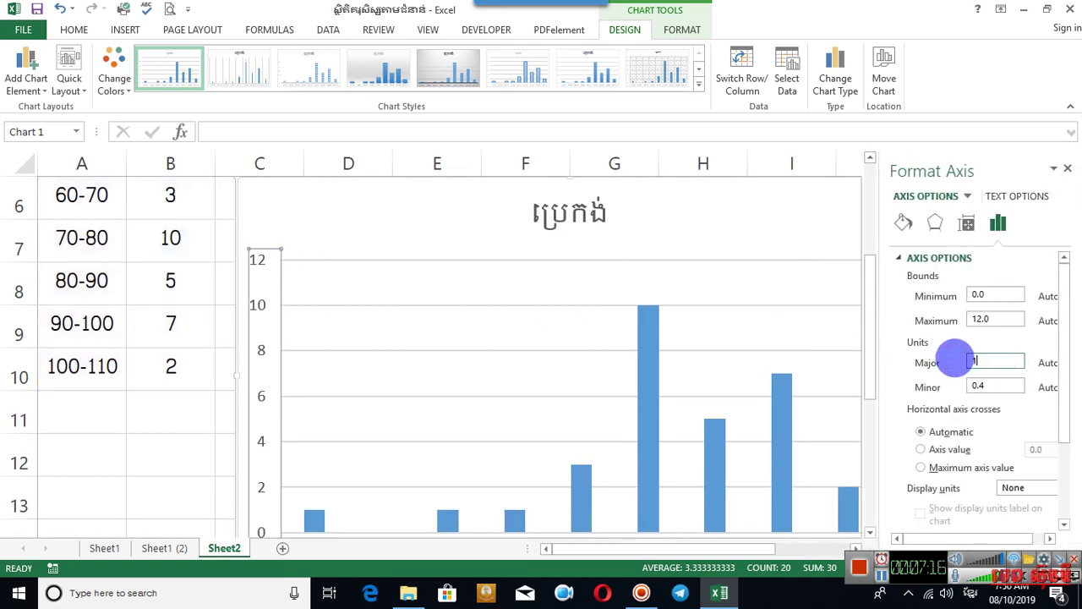
pyautogui.press('Return')
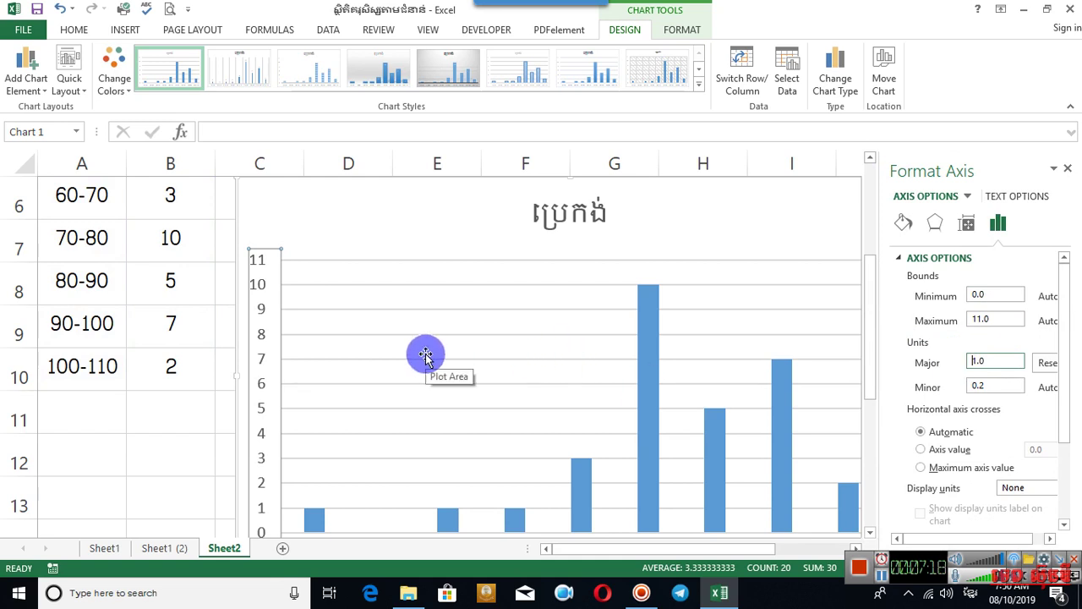
pyautogui.scroll(-1, 431, 353)
pyautogui.scroll(-1, 457, 351)
pyautogui.scroll(-1, 476, 352)
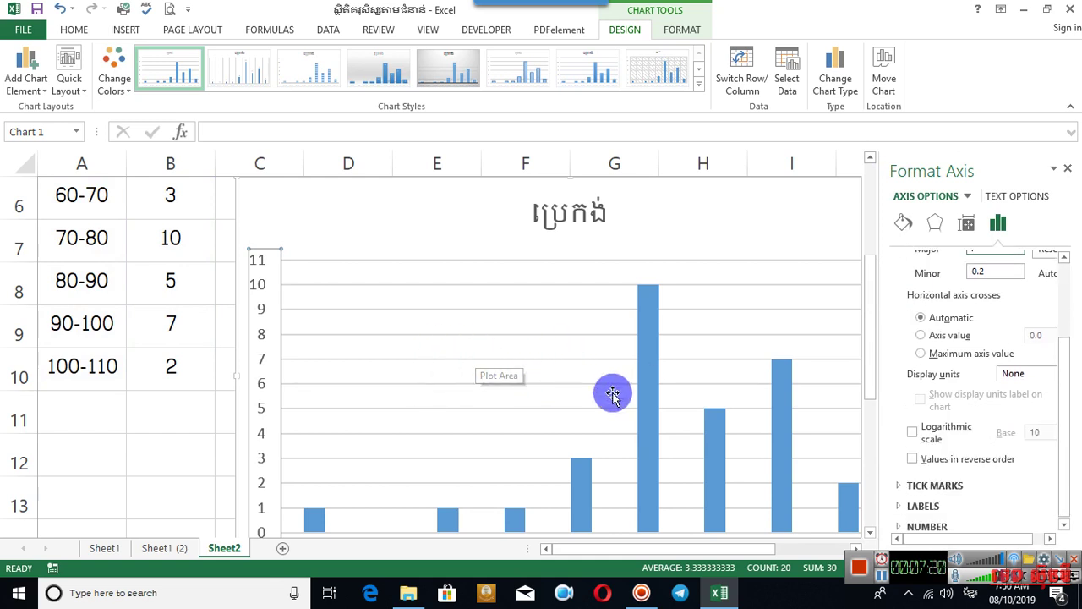
pyautogui.moveTo(868, 316); pyautogui.dragTo(867, 362)
# Add value data labels to the chart's column series
pyautogui.click(315, 391)
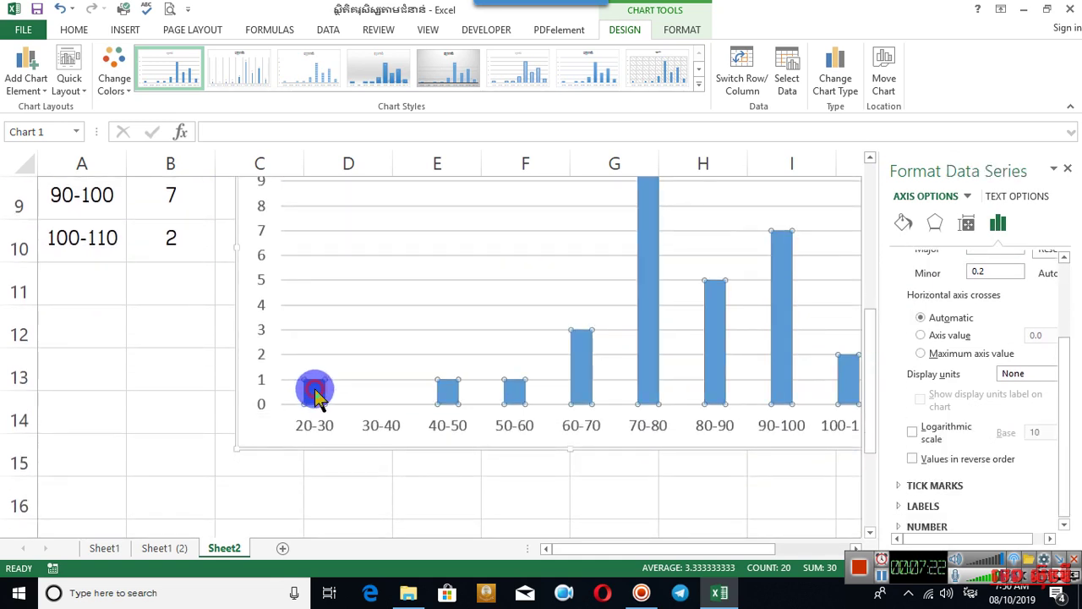
pyautogui.rightClick(316, 391)
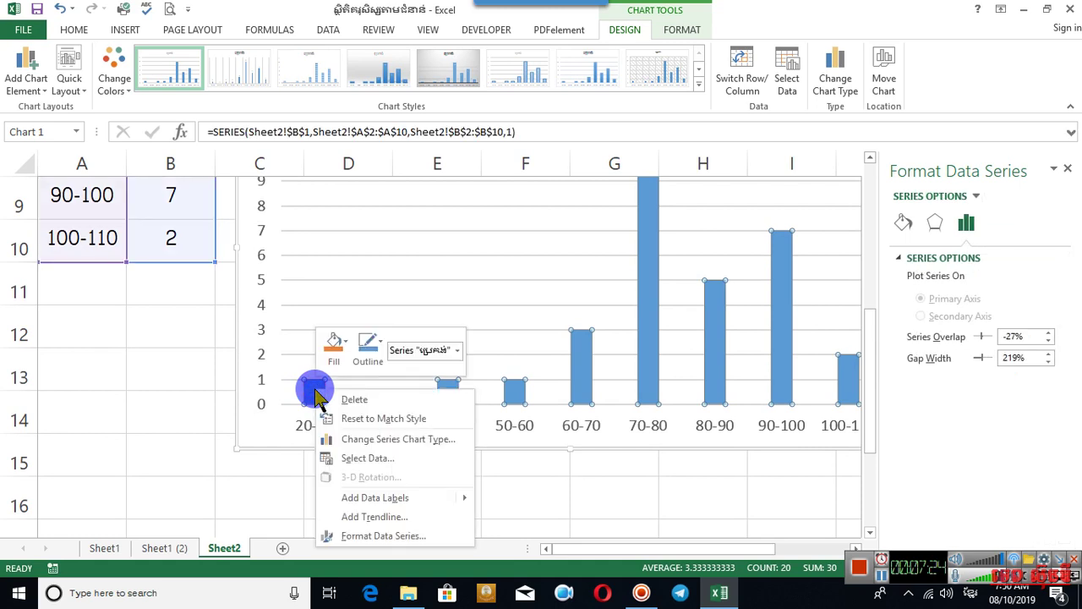
pyautogui.click(392, 497)
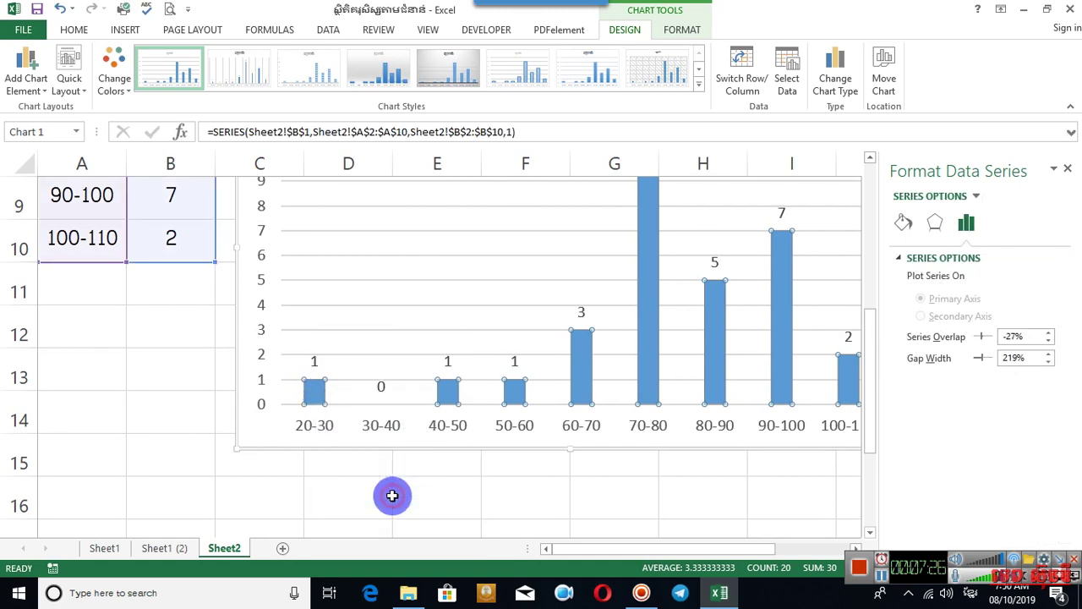
# Select individual columns, then select all the data labels
pyautogui.click(447, 392)
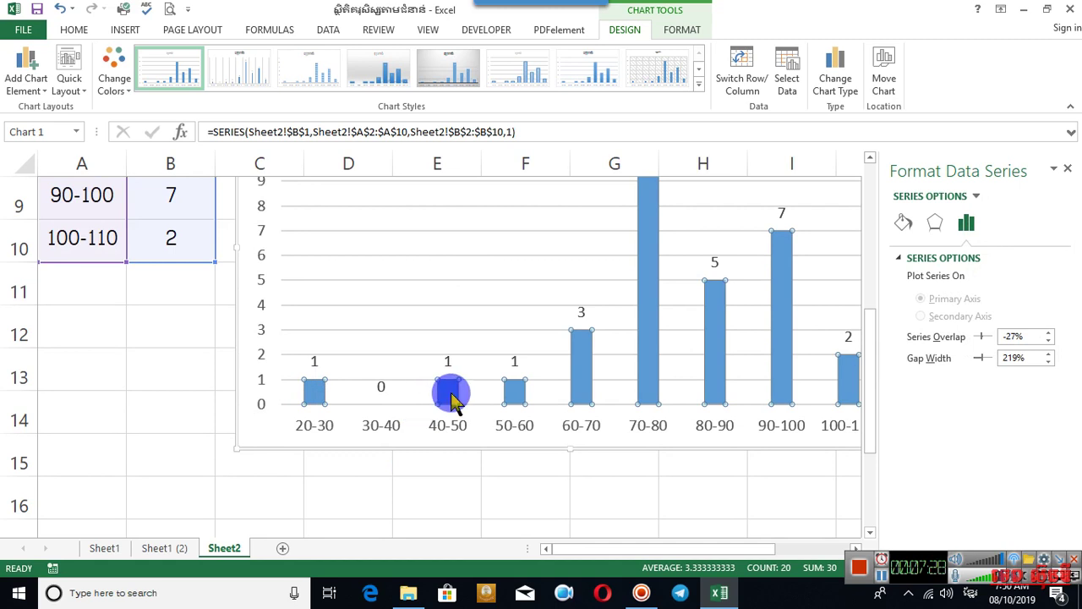
pyautogui.click(376, 404)
pyautogui.click(439, 385)
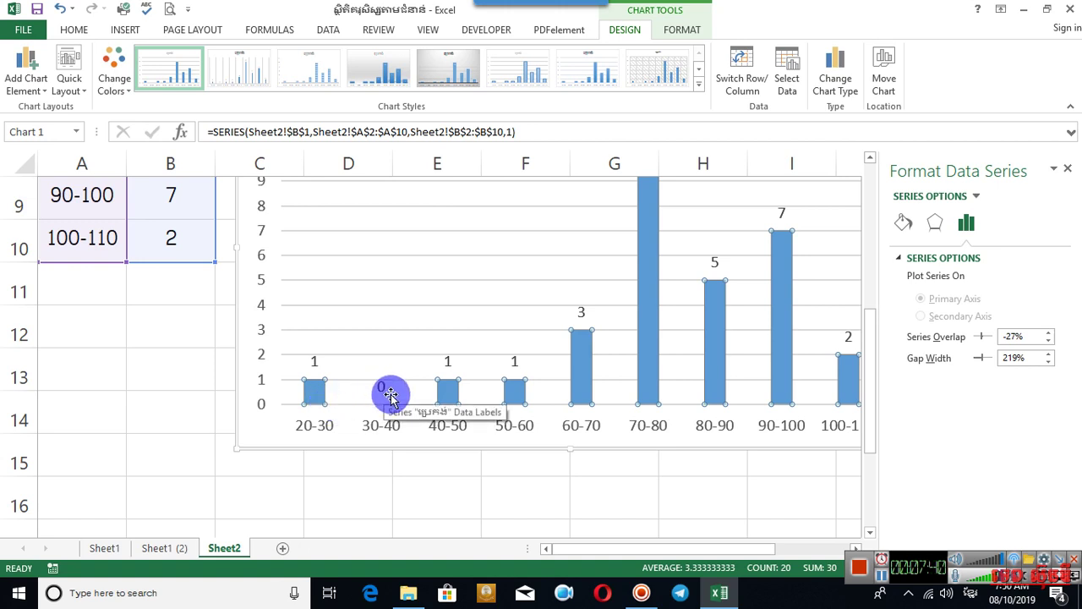
pyautogui.click(315, 394)
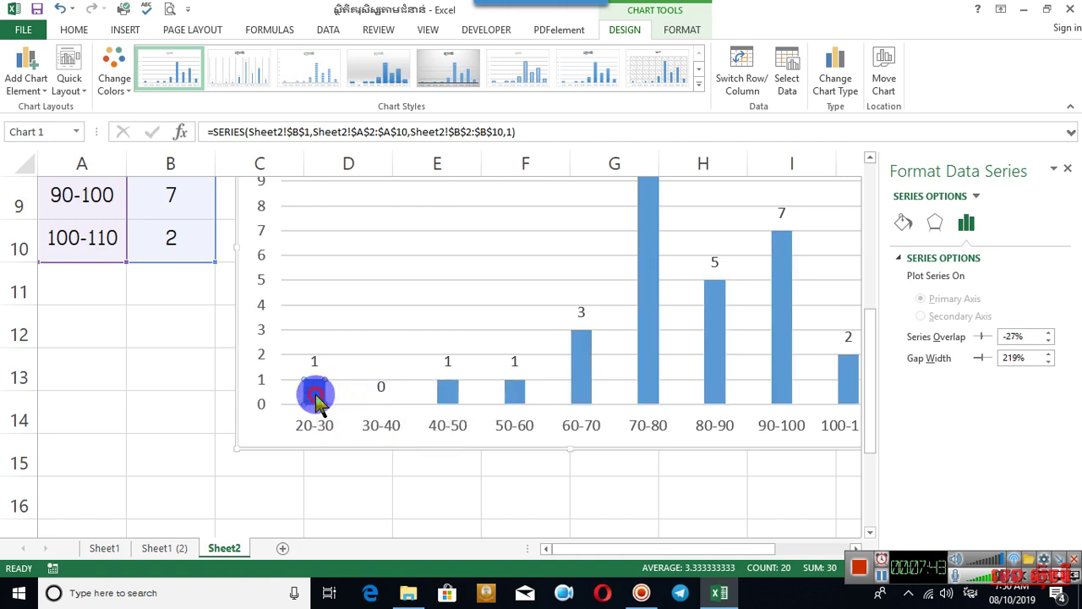
pyautogui.click(382, 390)
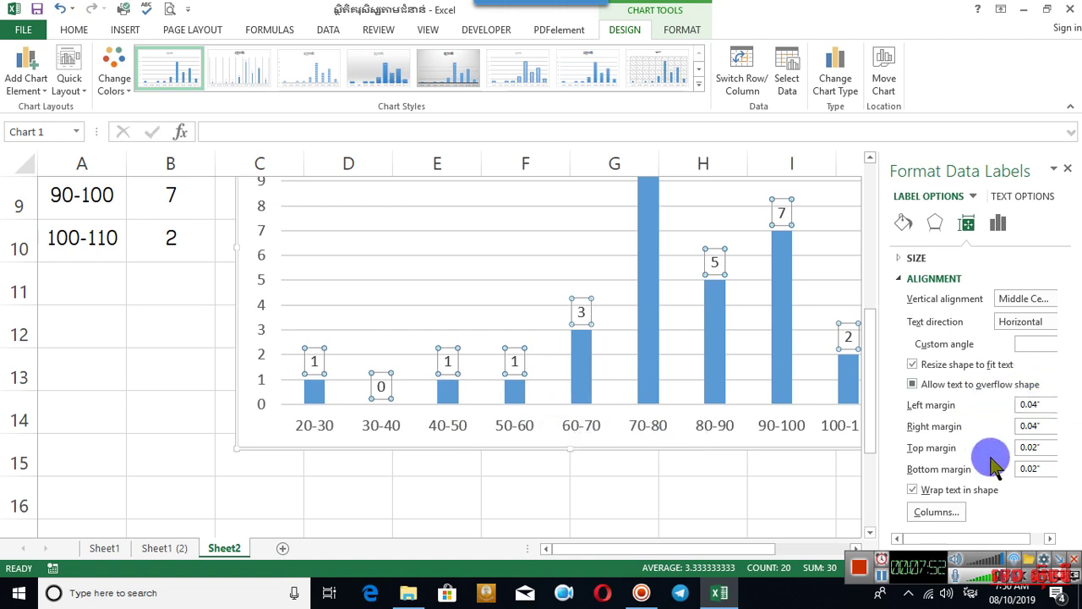
pyautogui.click(1040, 469)
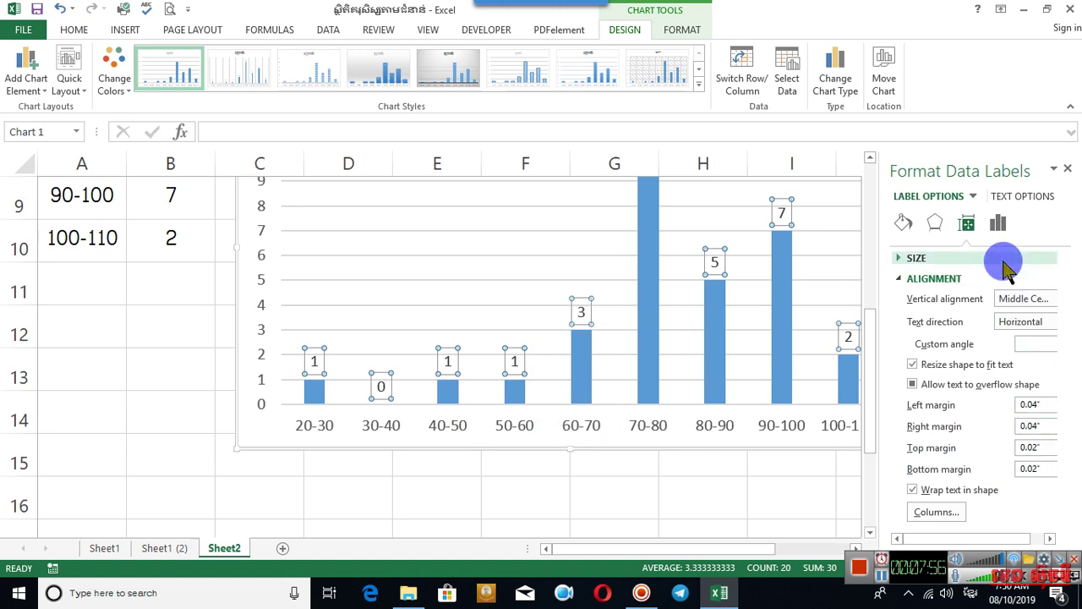
pyautogui.click(998, 223)
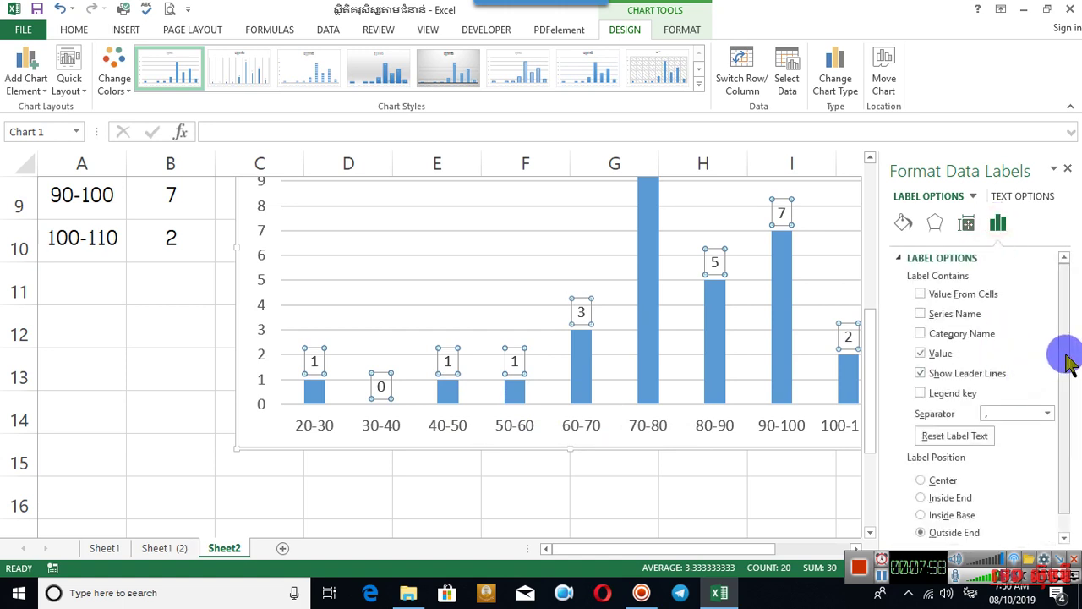
pyautogui.moveTo(1069, 338); pyautogui.dragTo(1072, 423)
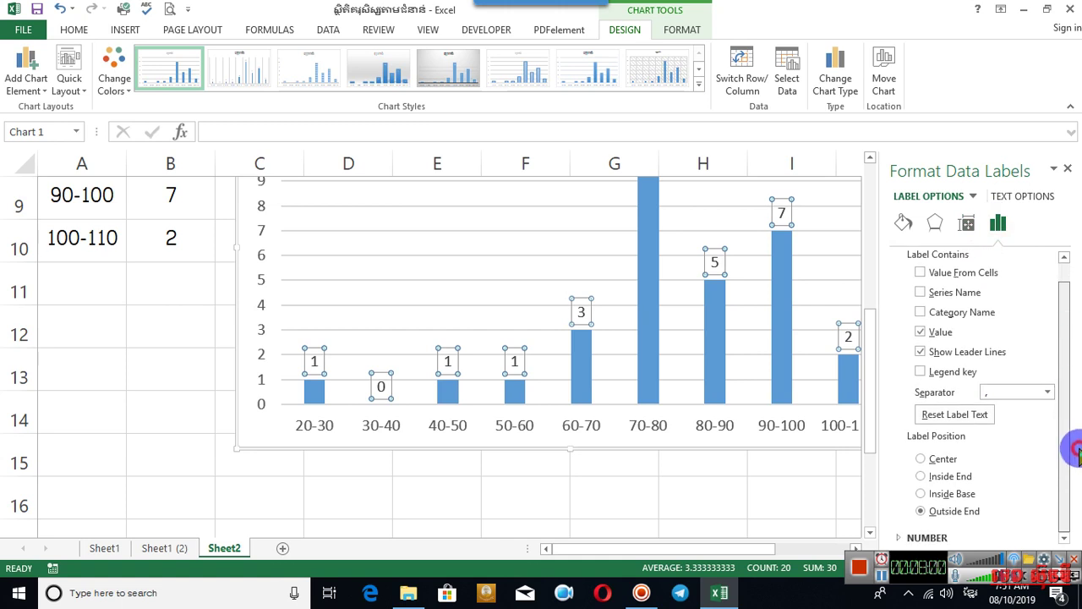
pyautogui.click(967, 224)
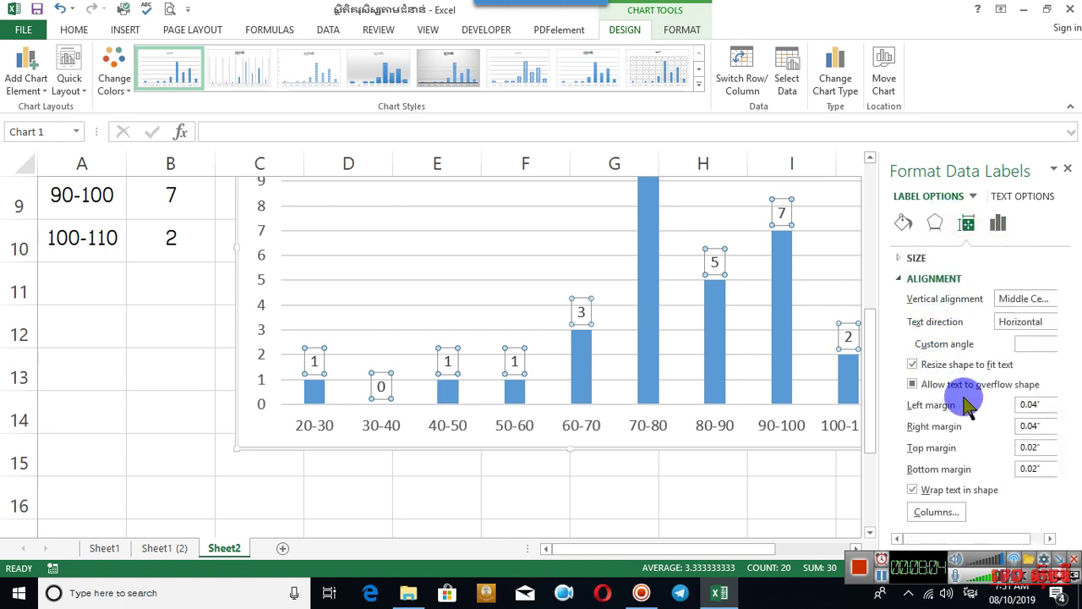
pyautogui.click(938, 225)
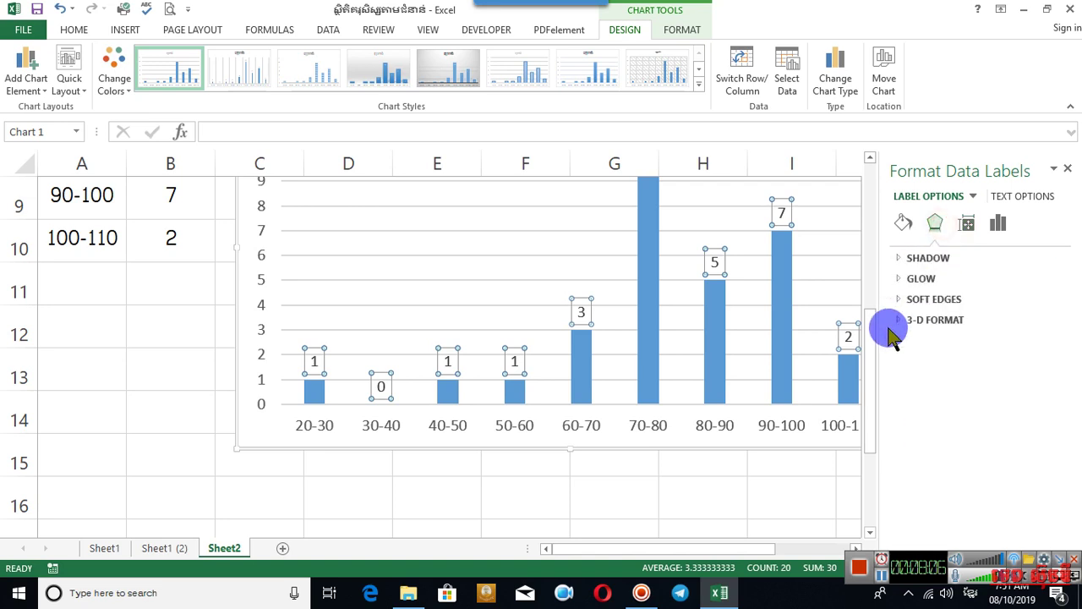
pyautogui.click(595, 502)
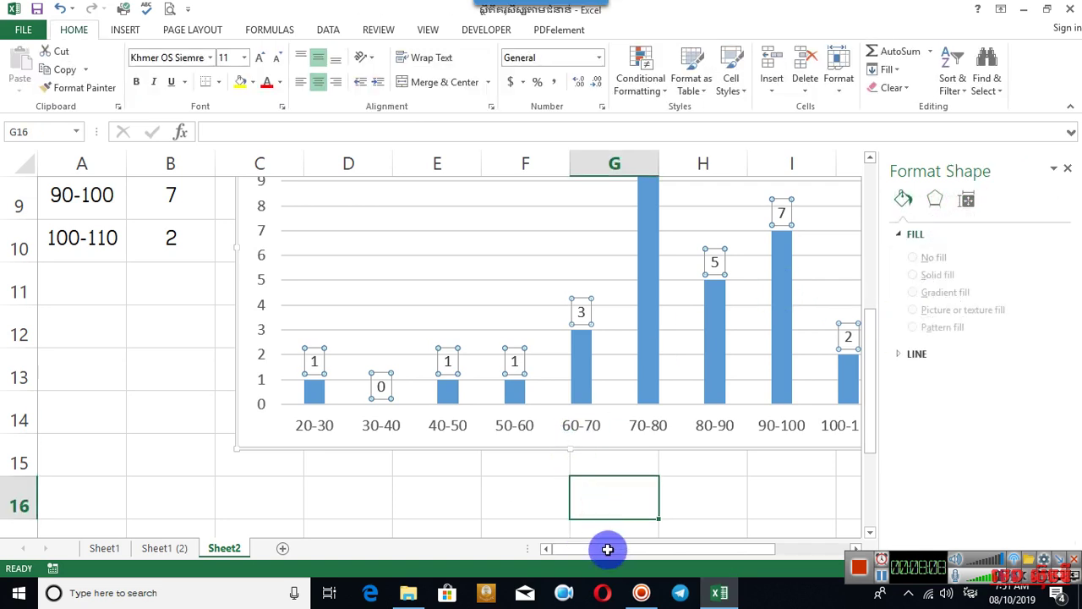
pyautogui.moveTo(607, 550)
pyautogui.mouseDown()
pyautogui.moveTo(620, 554)
pyautogui.moveTo(609, 554)
pyautogui.mouseUp()
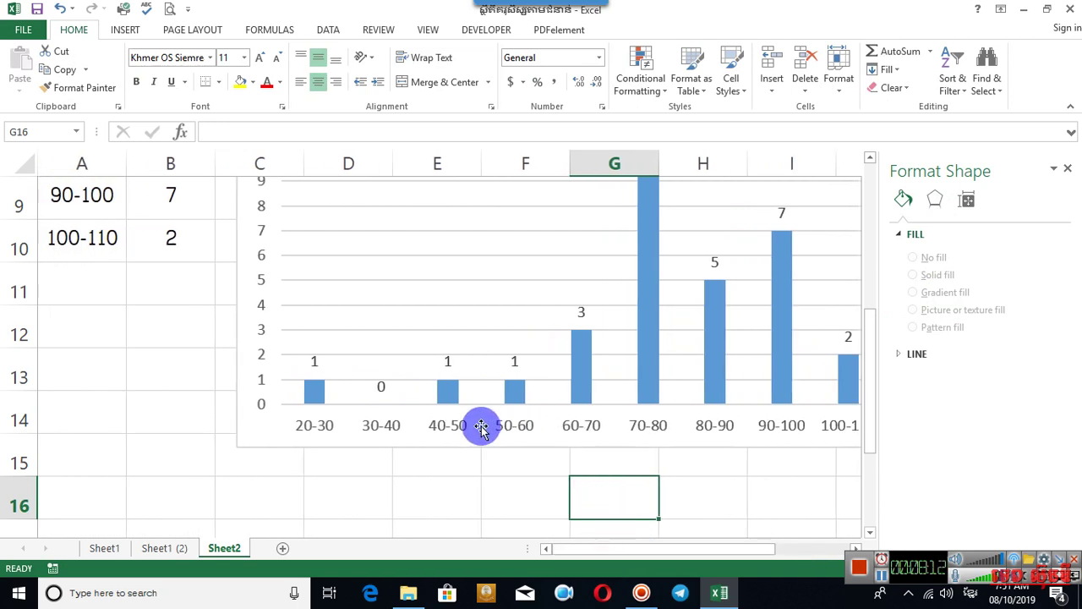